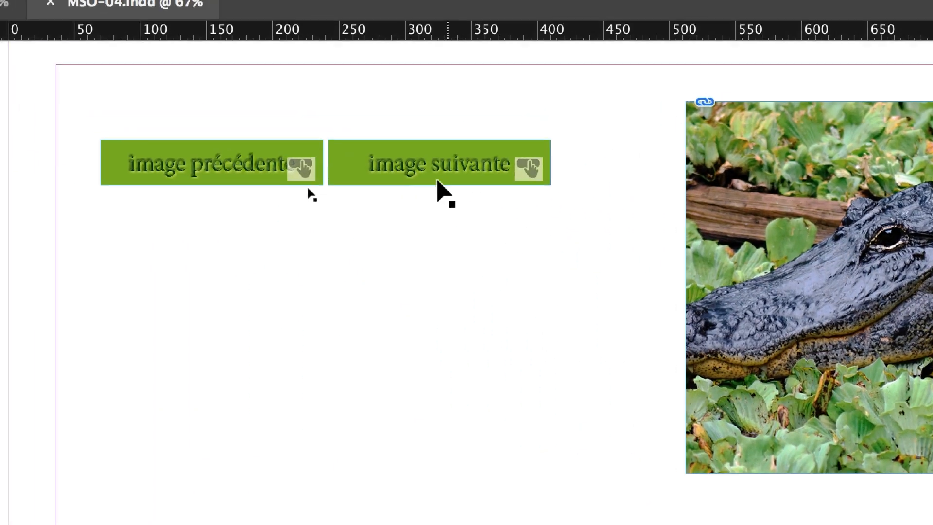
Inspect the two image navigation buttons and the object states of the multi-state crocodile image, leaving everything deselected
{"action": "left_click", "coordinate": [437, 181]}
{"action": "left_click", "coordinate": [281, 177]}
{"action": "left_click", "coordinate": [401, 176]}
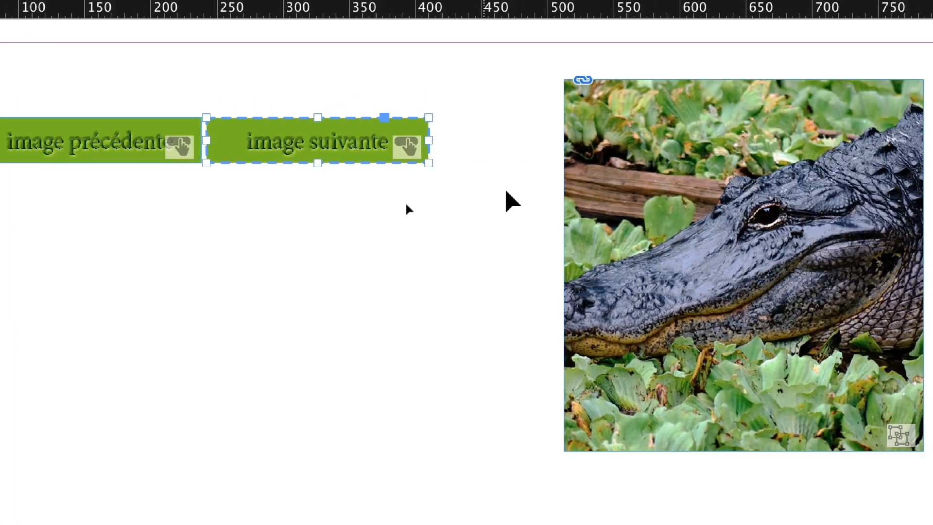
{"action": "left_click", "coordinate": [618, 153]}
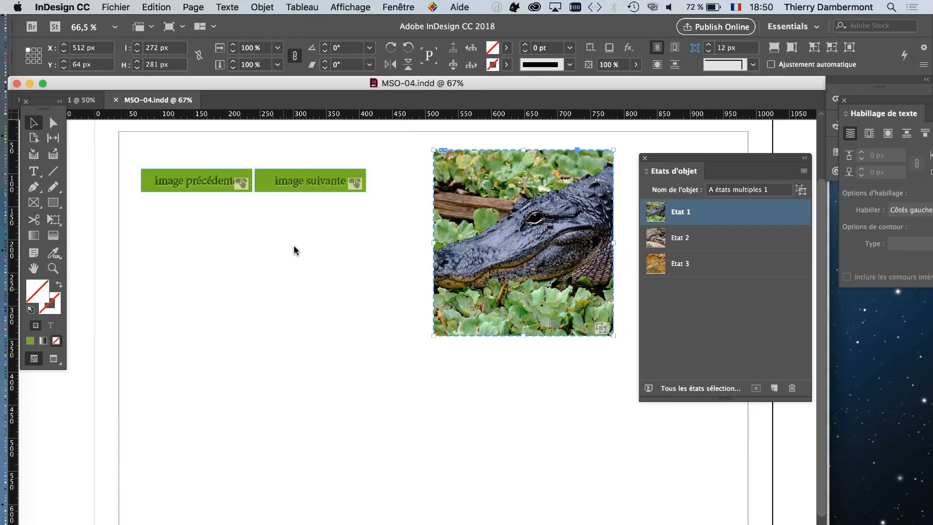
{"action": "left_click", "coordinate": [293, 244]}
Show the EPUB interactivity preview of MSO-04.indd, enlarge it over most of the document and play the page
{"action": "left_click", "coordinate": [395, 6]}
{"action": "mouse_move", "coordinate": [426, 227]}
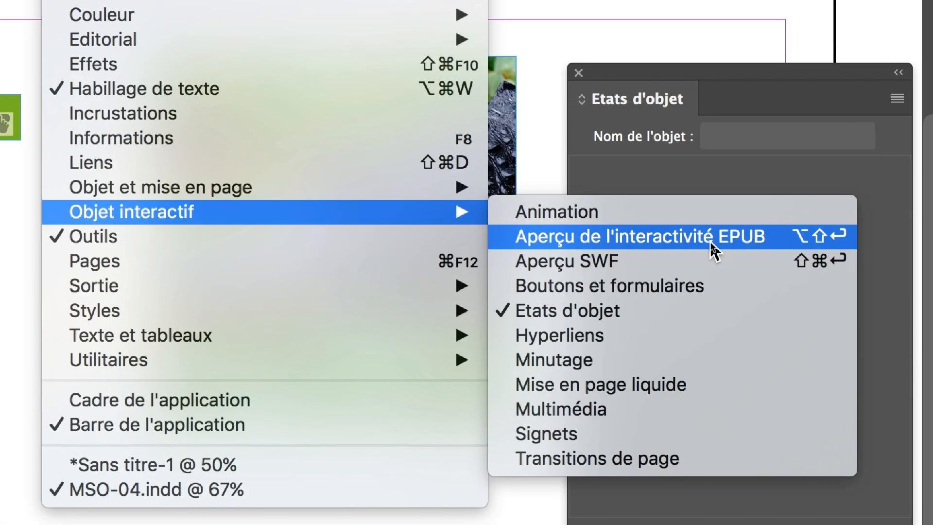
{"action": "left_click", "coordinate": [710, 243]}
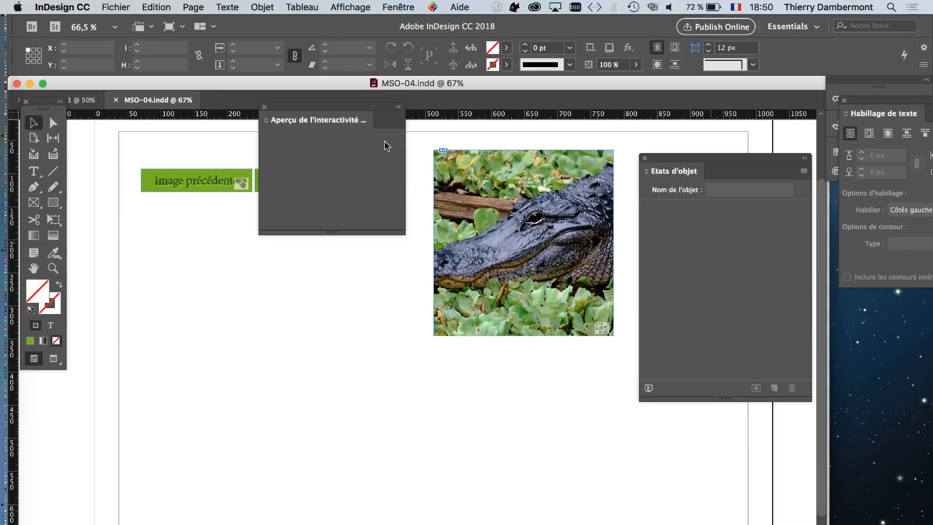
{"action": "left_click_drag", "start_coordinate": [375, 106], "coordinate": [215, 88]}
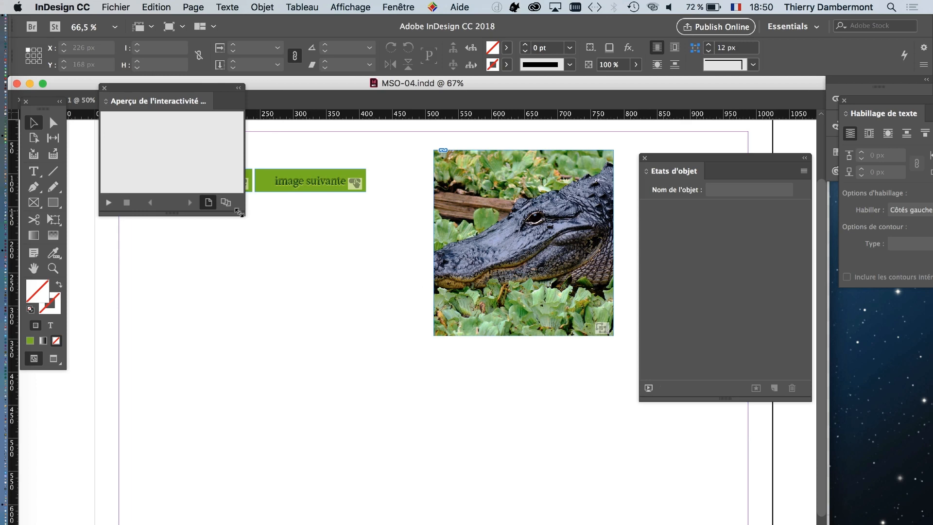
{"action": "left_click_drag", "start_coordinate": [359, 297], "coordinate": [801, 511]}
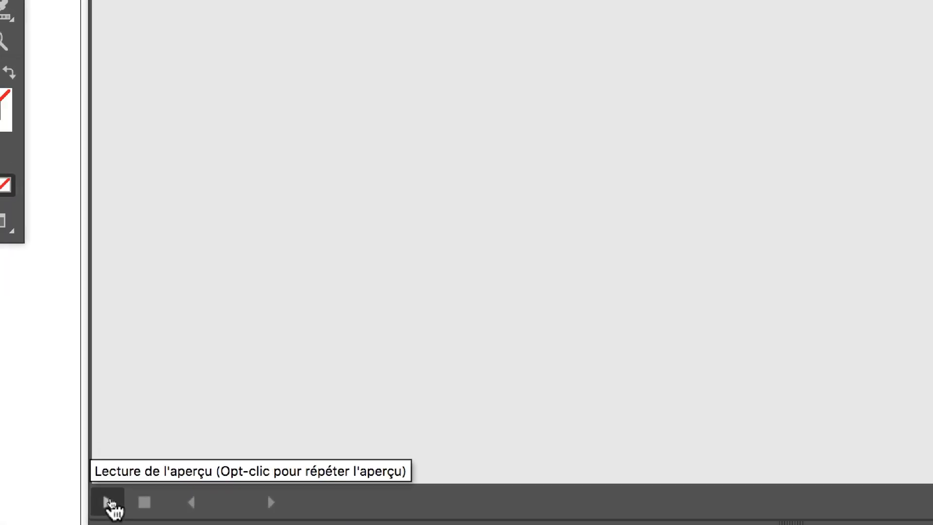
{"action": "left_click", "coordinate": [111, 503]}
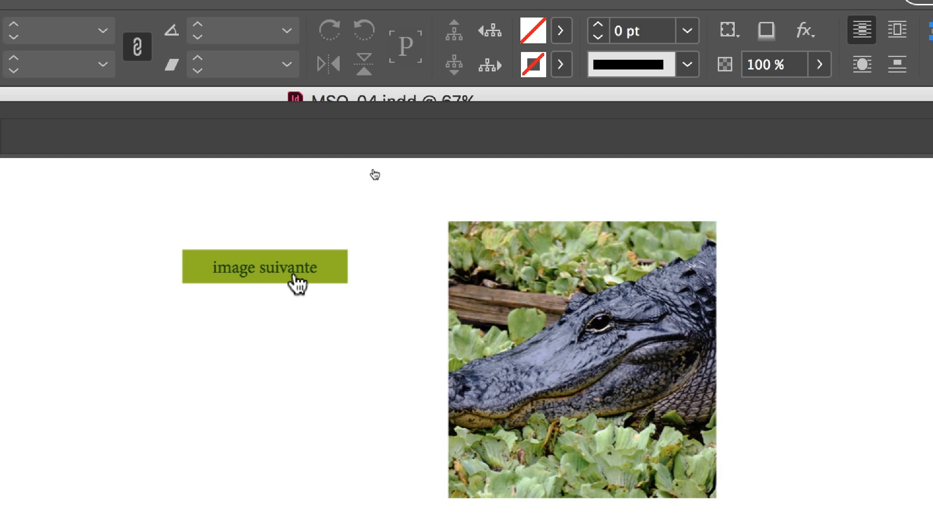
Test the "image suivante" and "image précédente" buttons repeatedly in the preview to cycle through the crocodile images
{"action": "left_click", "coordinate": [296, 283]}
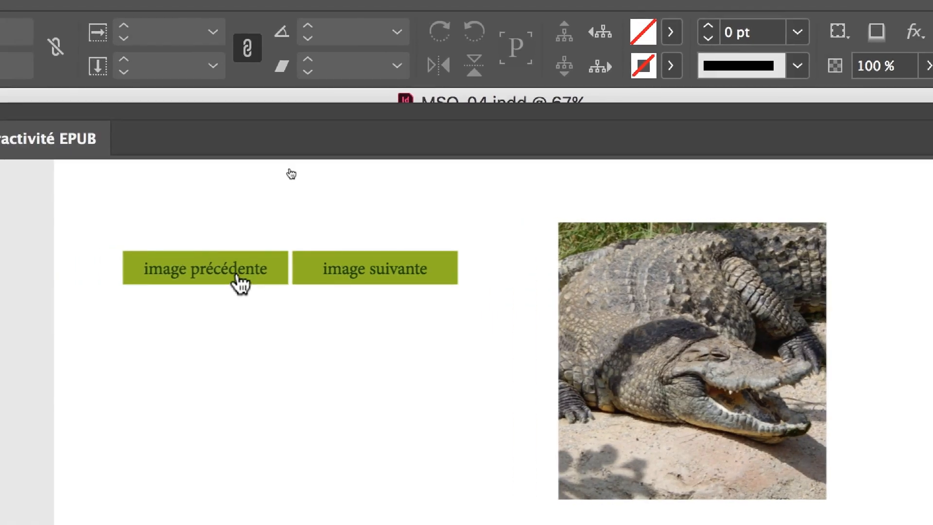
{"action": "left_click", "coordinate": [146, 271]}
{"action": "left_click", "coordinate": [230, 275]}
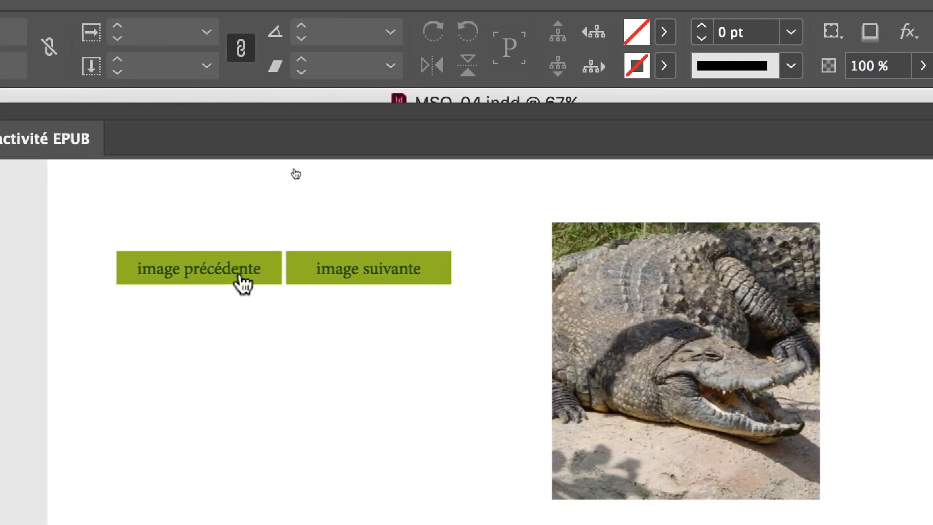
{"action": "left_click", "coordinate": [182, 281]}
{"action": "left_click", "coordinate": [275, 282]}
{"action": "left_click", "coordinate": [326, 283]}
{"action": "left_click", "coordinate": [293, 281]}
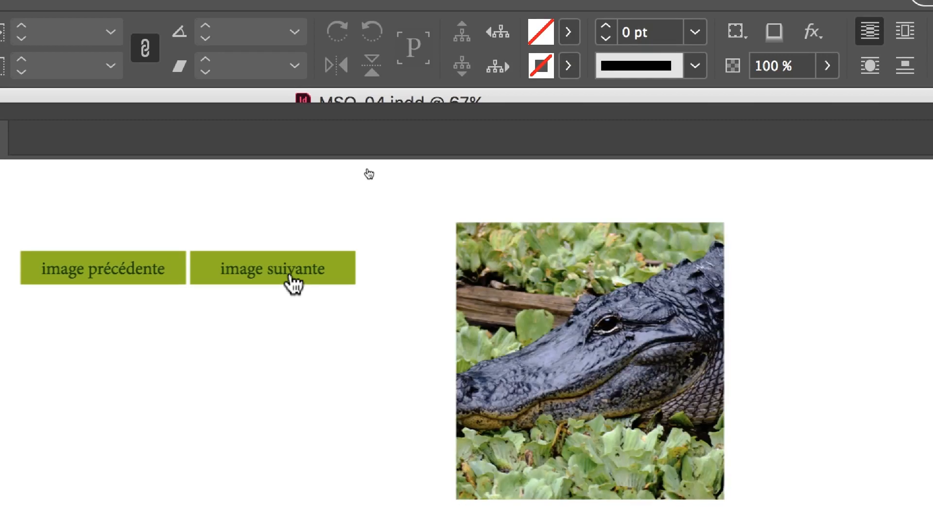
{"action": "left_click", "coordinate": [293, 281]}
{"action": "left_click", "coordinate": [292, 281]}
{"action": "left_click", "coordinate": [290, 282]}
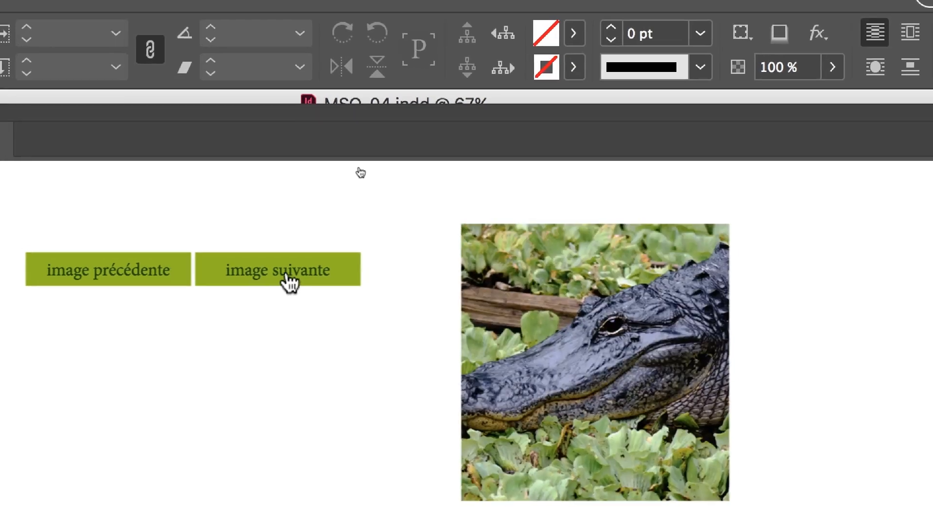
{"action": "left_click", "coordinate": [288, 282]}
{"action": "left_click", "coordinate": [281, 283]}
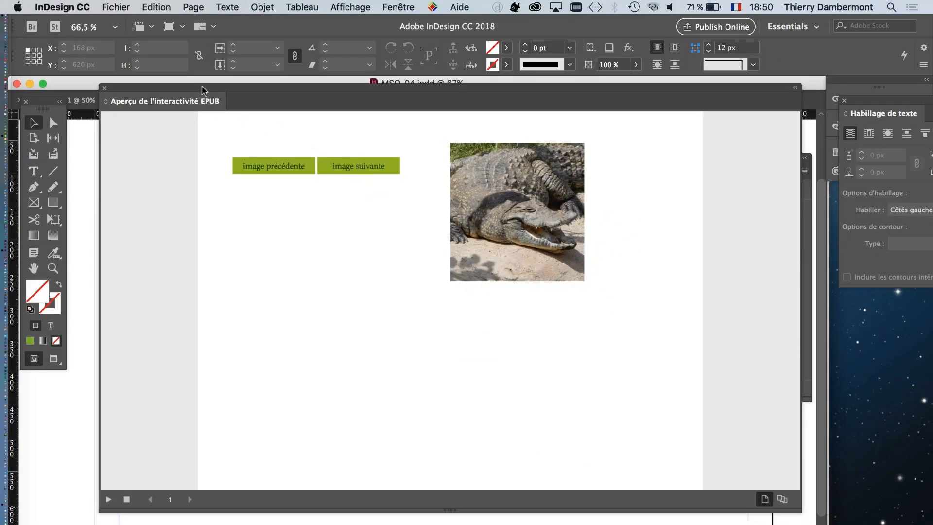
Move the EPUB preview aside, try its "image précédente" button again, and close the preview
{"action": "left_click_drag", "start_coordinate": [202, 90], "coordinate": [310, 133]}
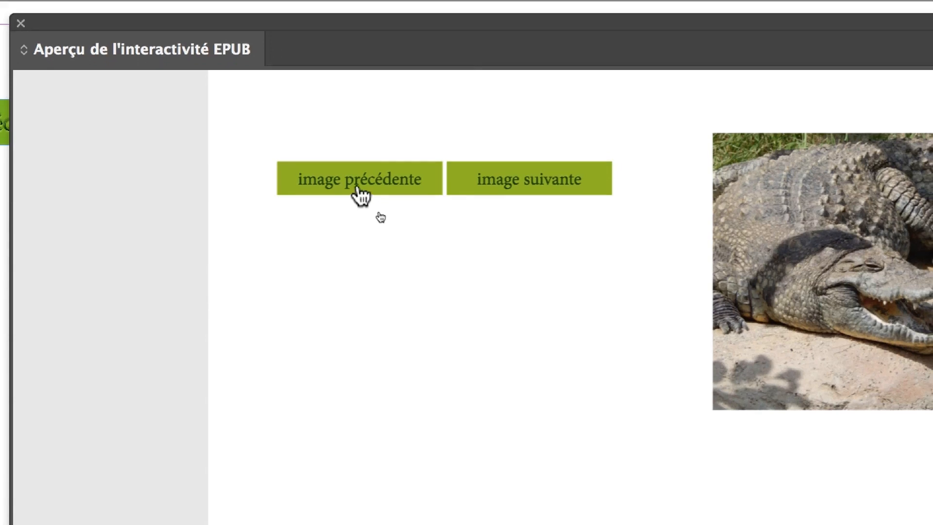
{"action": "left_click", "coordinate": [381, 211]}
{"action": "left_click", "coordinate": [381, 211]}
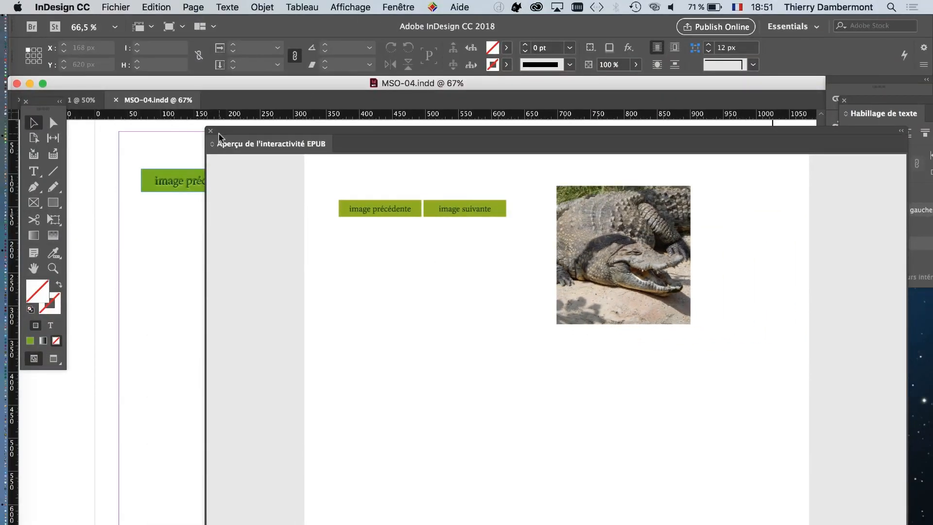
{"action": "left_click", "coordinate": [211, 131]}
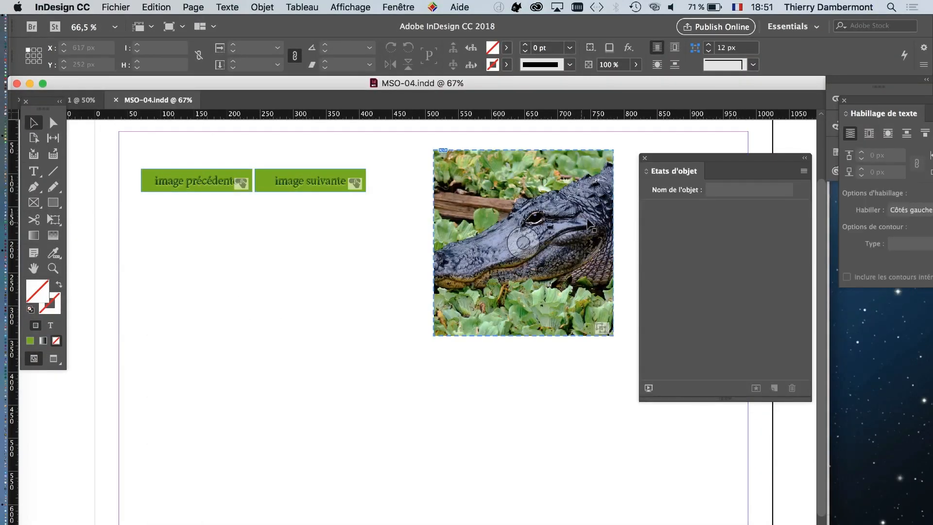
{"action": "left_click_drag", "start_coordinate": [666, 157], "coordinate": [668, 158]}
Examine the formats offered for exporting MSO-04, including the EPUB, PDF and SWF options, and leave without exporting
{"action": "left_click", "coordinate": [116, 7]}
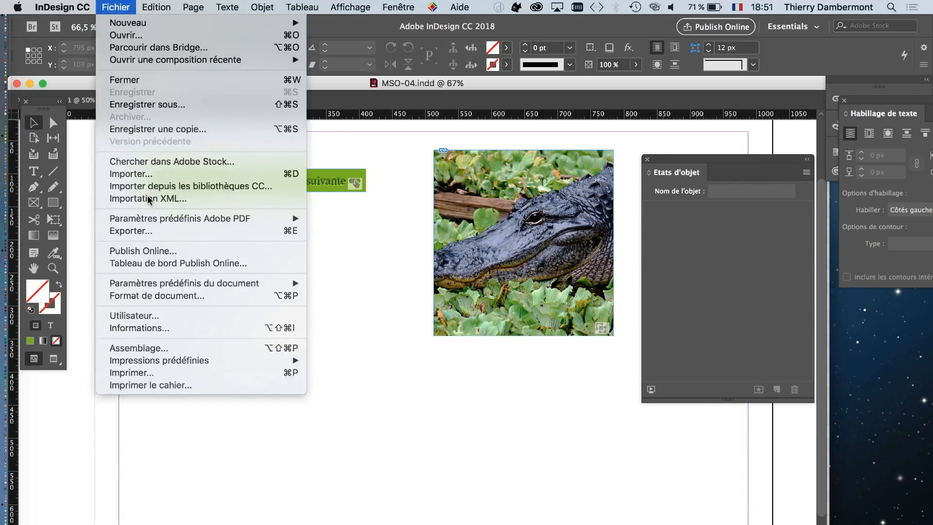
{"action": "left_click", "coordinate": [154, 231]}
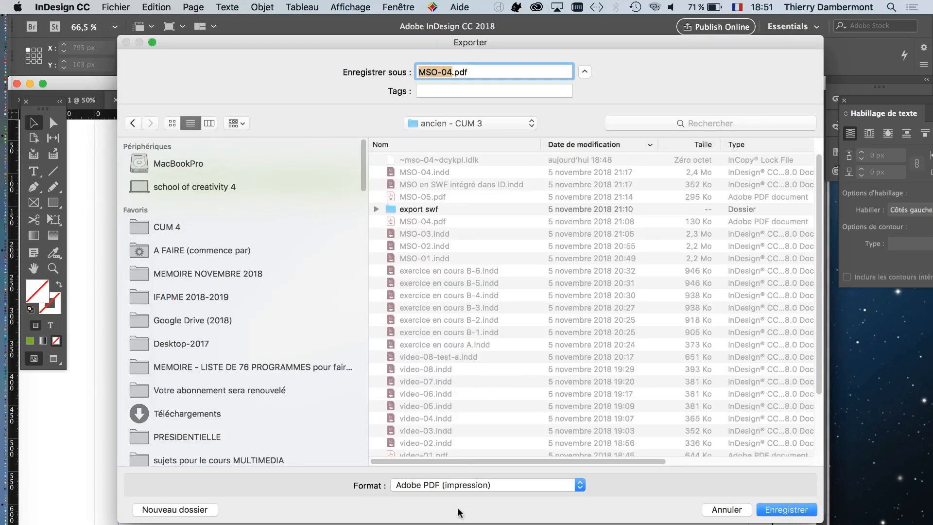
{"action": "left_click", "coordinate": [476, 484]}
{"action": "scroll", "coordinate": [476, 481], "scroll_direction": "down", "scroll_amount": 3}
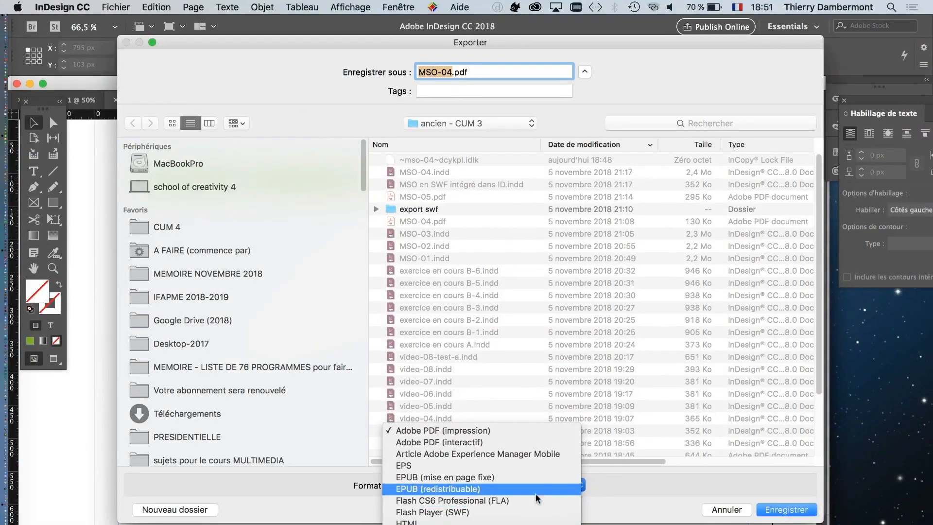
{"action": "left_click", "coordinate": [717, 516]}
{"action": "left_click", "coordinate": [716, 514]}
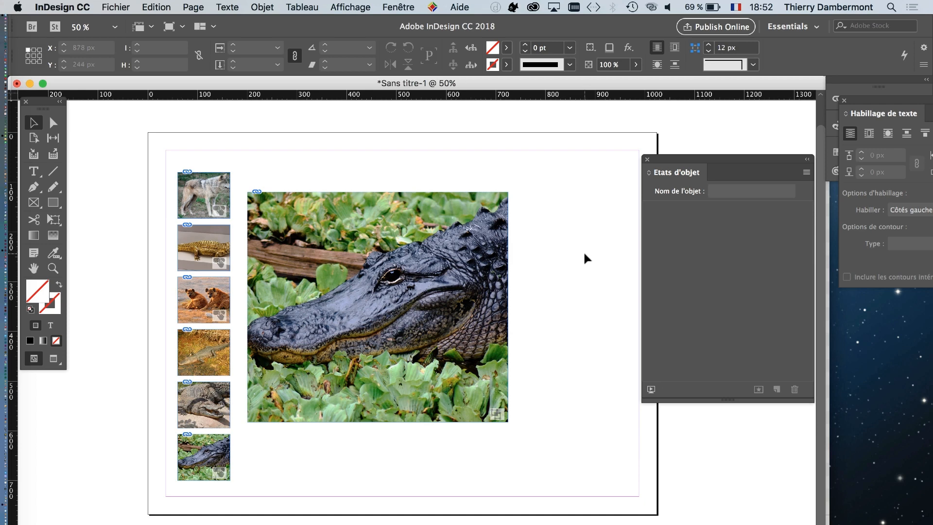
Show the EPUB interactivity preview of the untitled thumbnail gallery, enlarge it over the document and play the page
{"action": "left_click", "coordinate": [403, 7]}
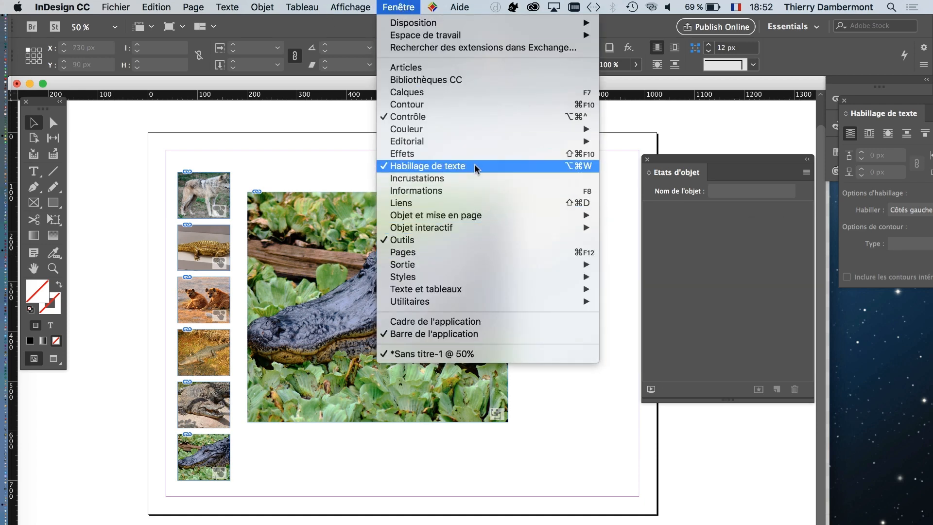
{"action": "mouse_move", "coordinate": [502, 227]}
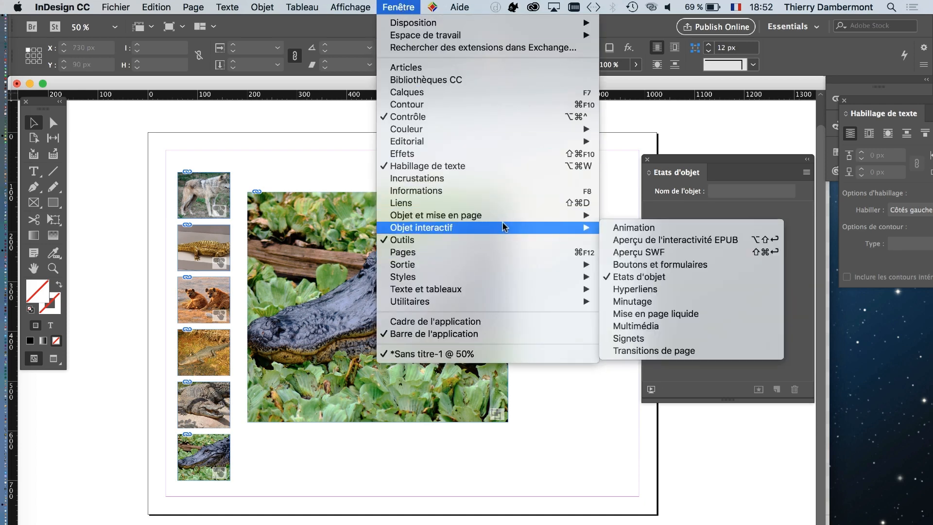
{"action": "left_click", "coordinate": [659, 240]}
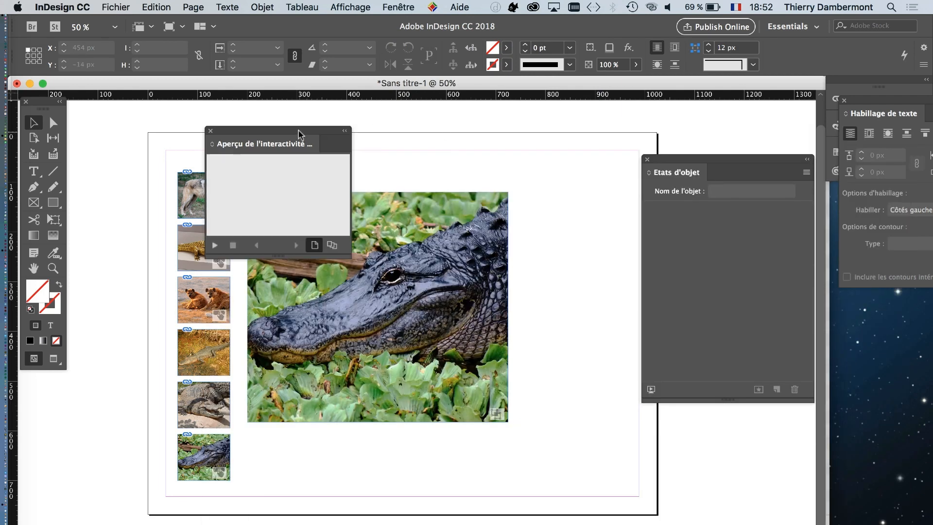
{"action": "left_click_drag", "start_coordinate": [299, 134], "coordinate": [188, 98]}
{"action": "left_click_drag", "start_coordinate": [240, 219], "coordinate": [802, 518]}
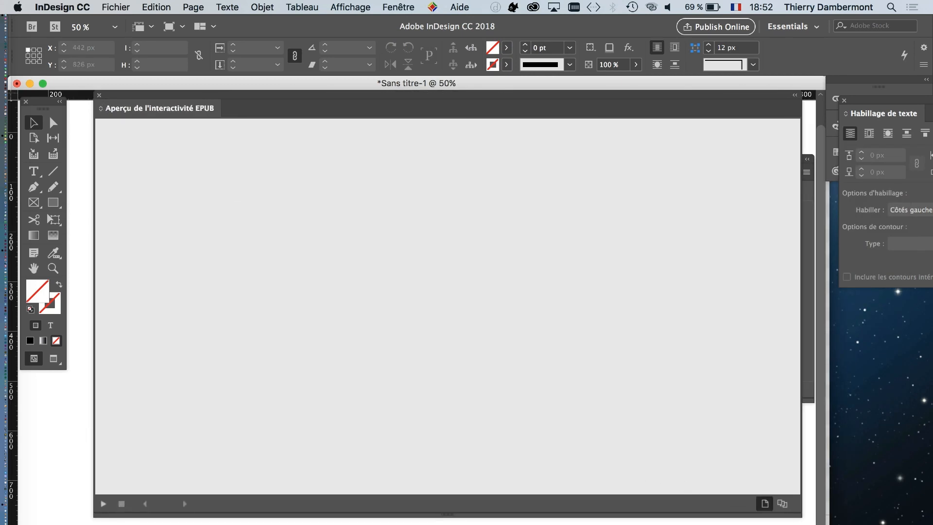
{"action": "left_click", "coordinate": [104, 504]}
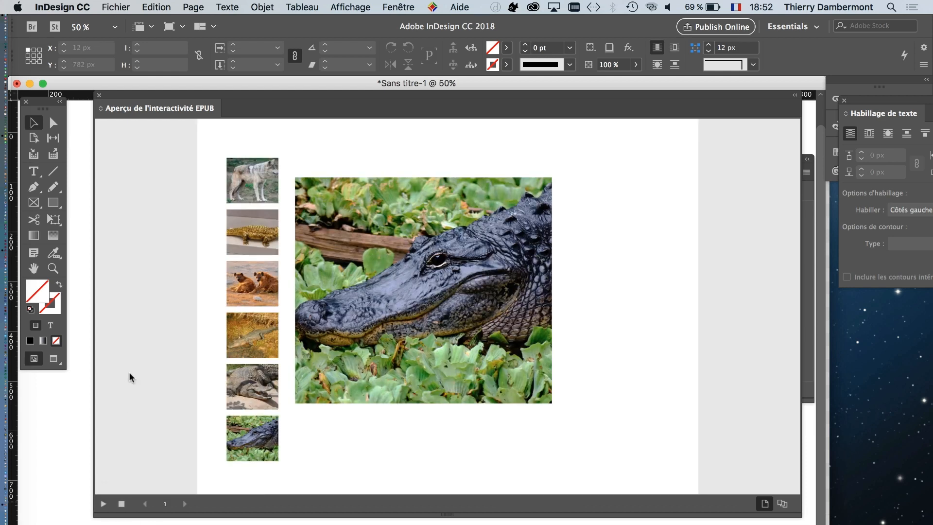
Test the wolf, golden crocodile and hyena thumbnails as triggers for the large image, and close the preview
{"action": "left_click", "coordinate": [249, 184]}
{"action": "left_click", "coordinate": [254, 230]}
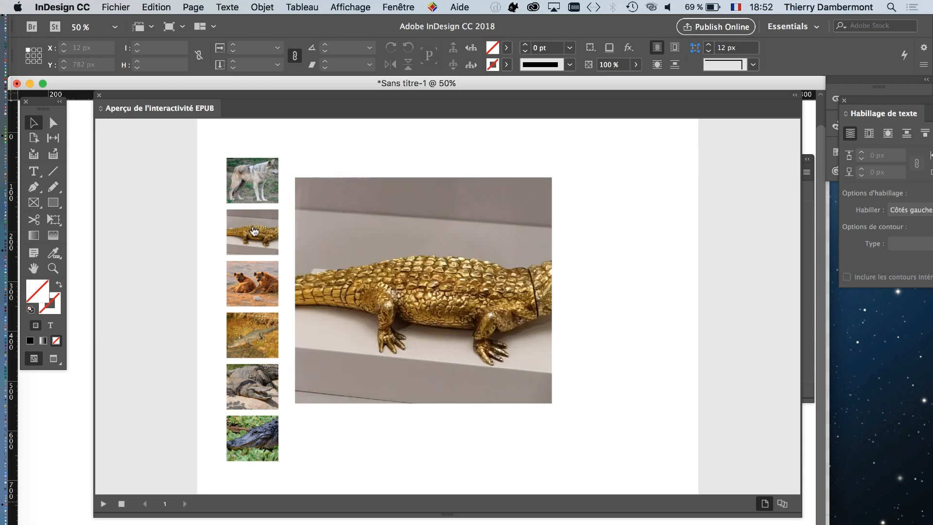
{"action": "left_click", "coordinate": [256, 286]}
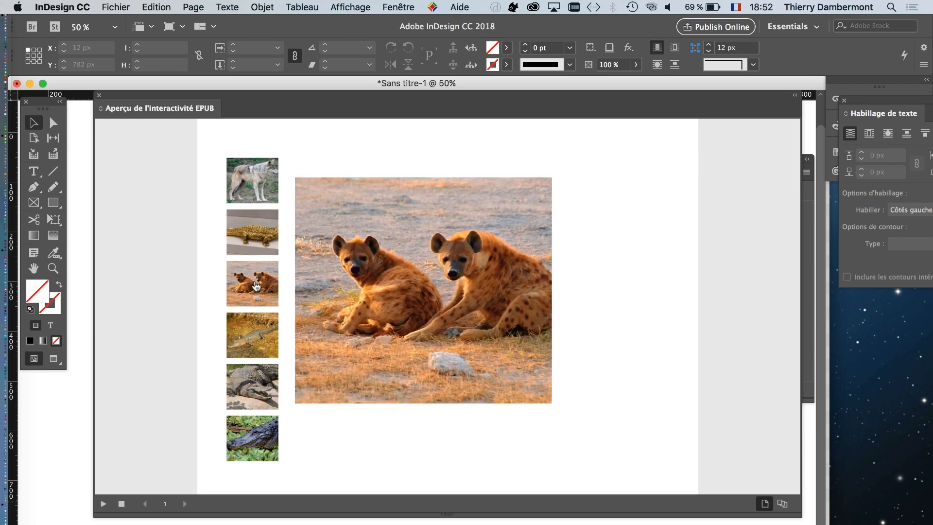
{"action": "left_click", "coordinate": [253, 241]}
{"action": "left_click", "coordinate": [250, 192]}
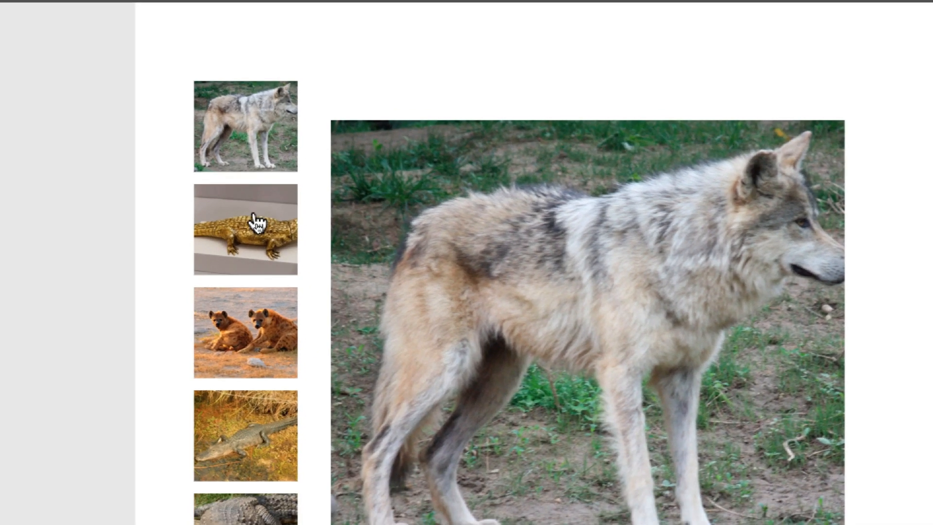
{"action": "left_click", "coordinate": [255, 229]}
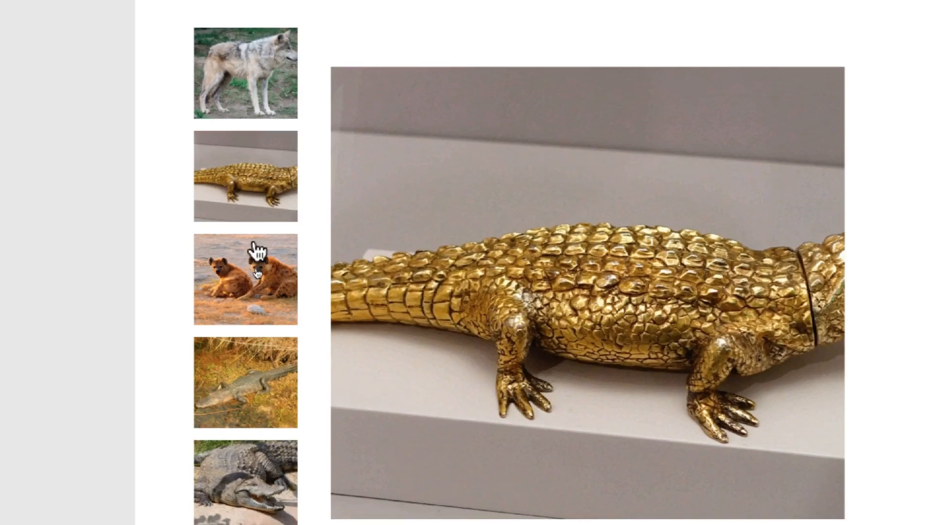
{"action": "left_click", "coordinate": [254, 245]}
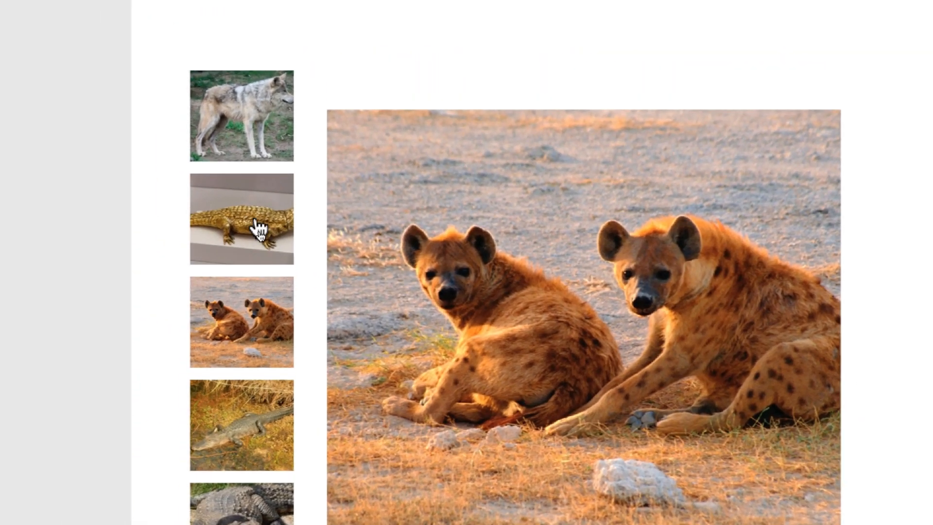
{"action": "left_click", "coordinate": [259, 228]}
{"action": "left_click", "coordinate": [225, 122]}
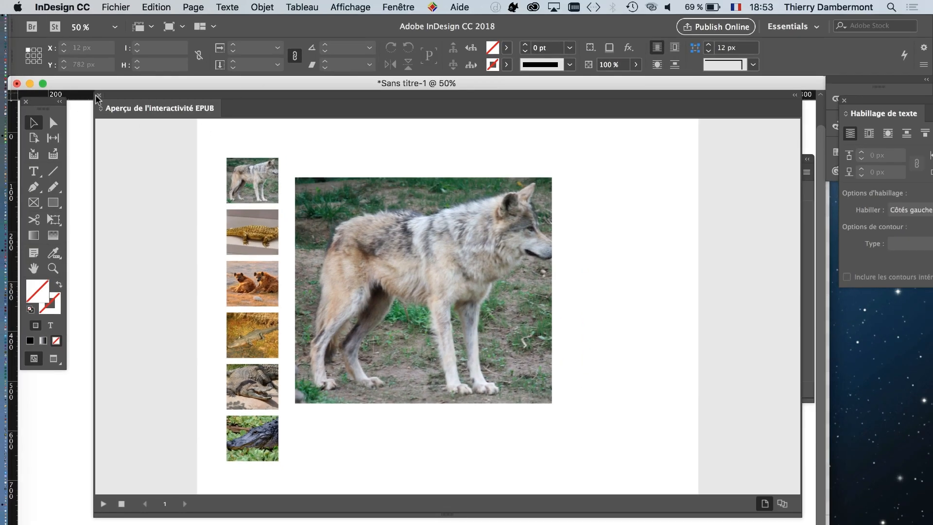
{"action": "left_click", "coordinate": [99, 95]}
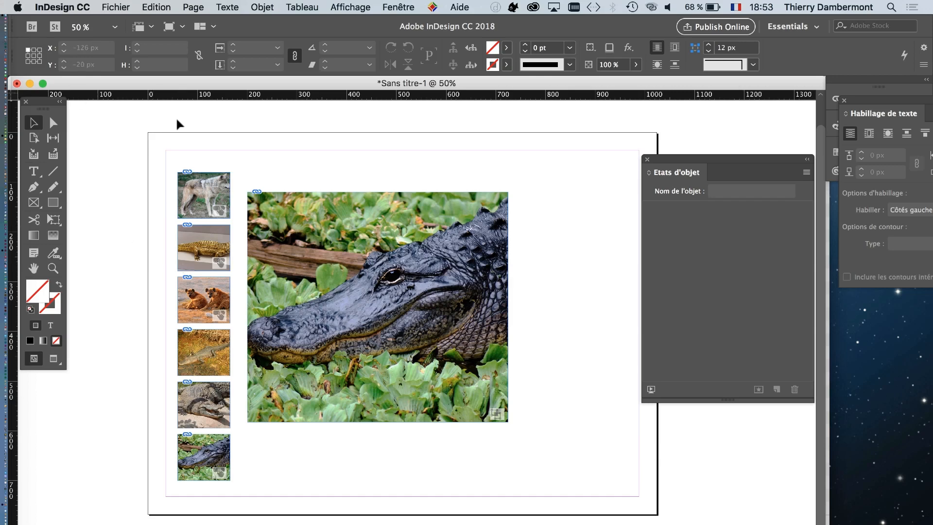
Save the untitled thumbnail gallery as test.indd in the CUM 4 folder and close the document
{"action": "mouse_move", "coordinate": [207, 83]}
{"action": "left_mouse_down"}
{"action": "mouse_move", "coordinate": [315, 105]}
{"action": "mouse_move", "coordinate": [265, 87]}
{"action": "mouse_move", "coordinate": [204, 84]}
{"action": "left_mouse_up"}
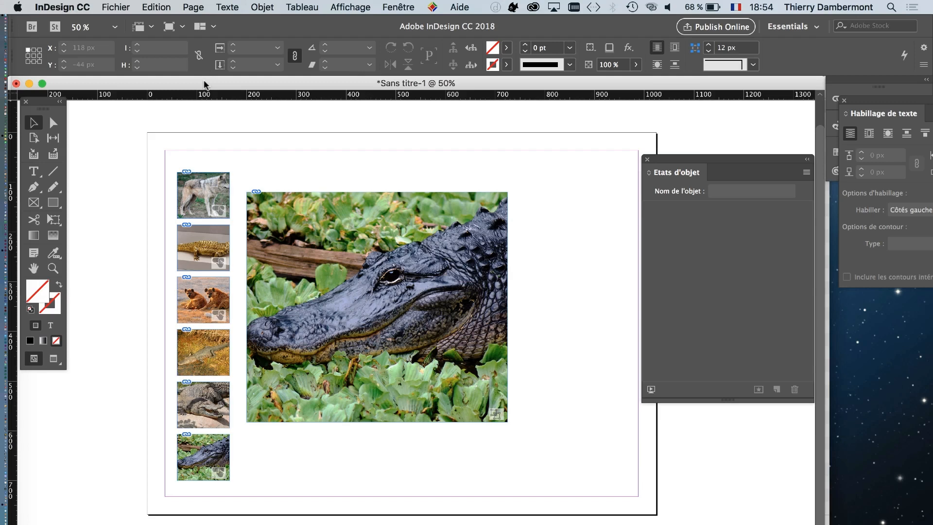
{"action": "left_click_drag", "start_coordinate": [204, 80], "coordinate": [341, 123]}
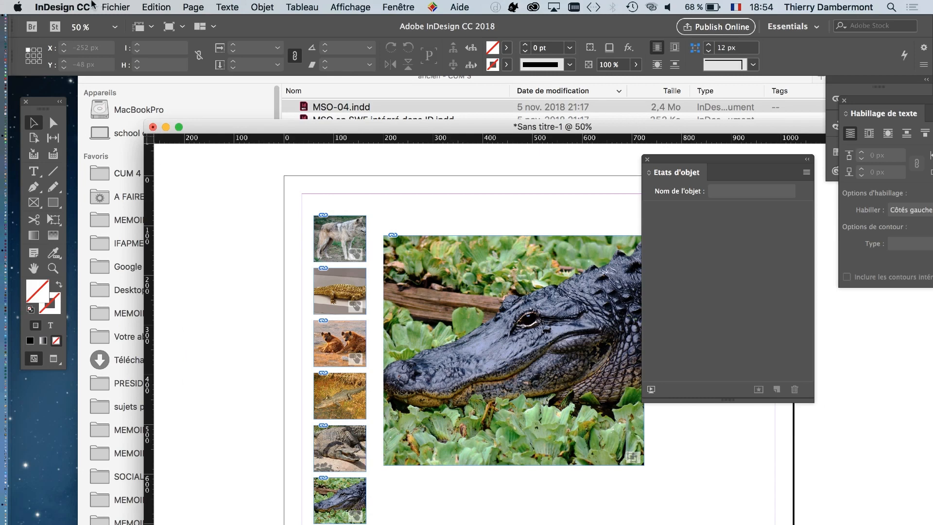
{"action": "left_click", "coordinate": [123, 7]}
{"action": "left_click", "coordinate": [148, 104]}
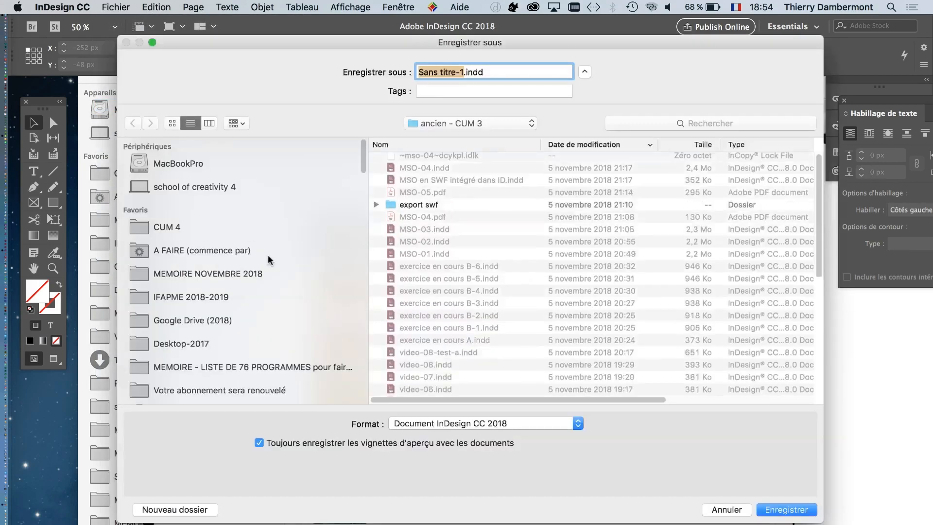
{"action": "left_click", "coordinate": [148, 230]}
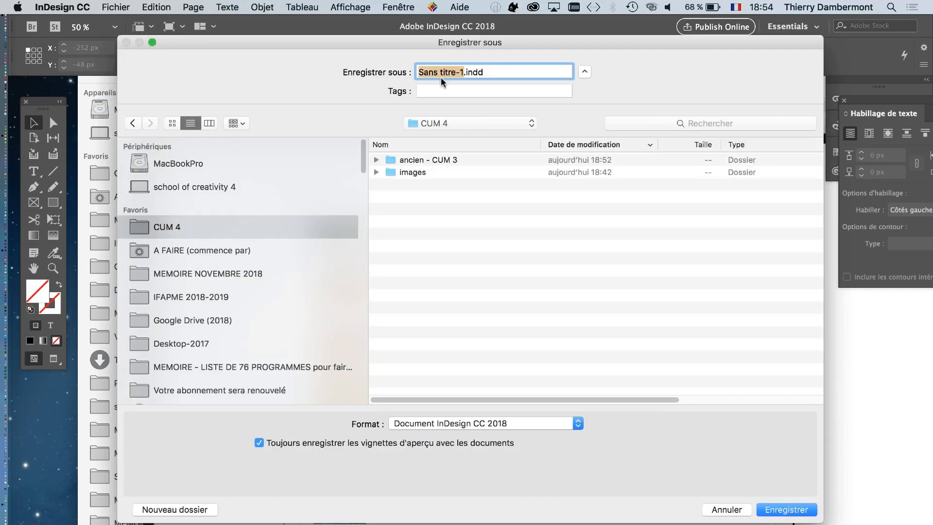
{"action": "type", "text": "test"}
{"action": "left_click", "coordinate": [772, 509]}
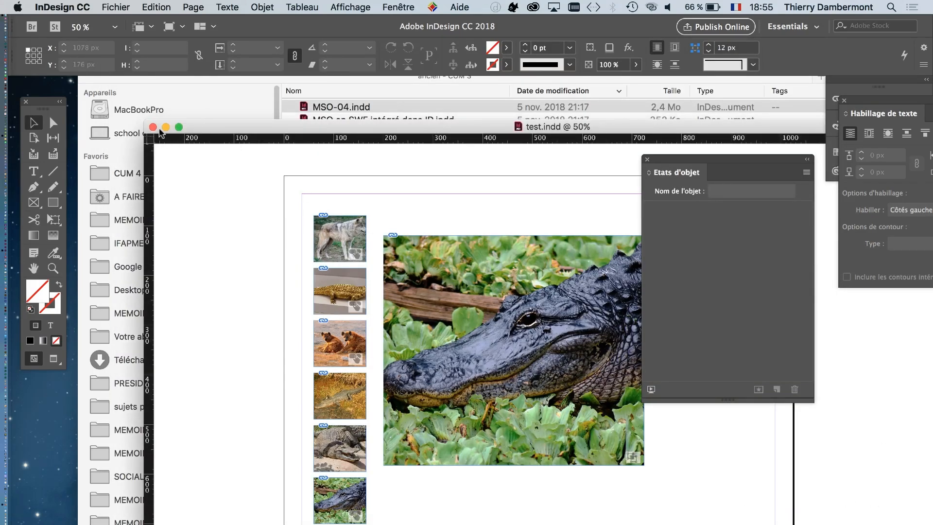
{"action": "left_click", "coordinate": [153, 128]}
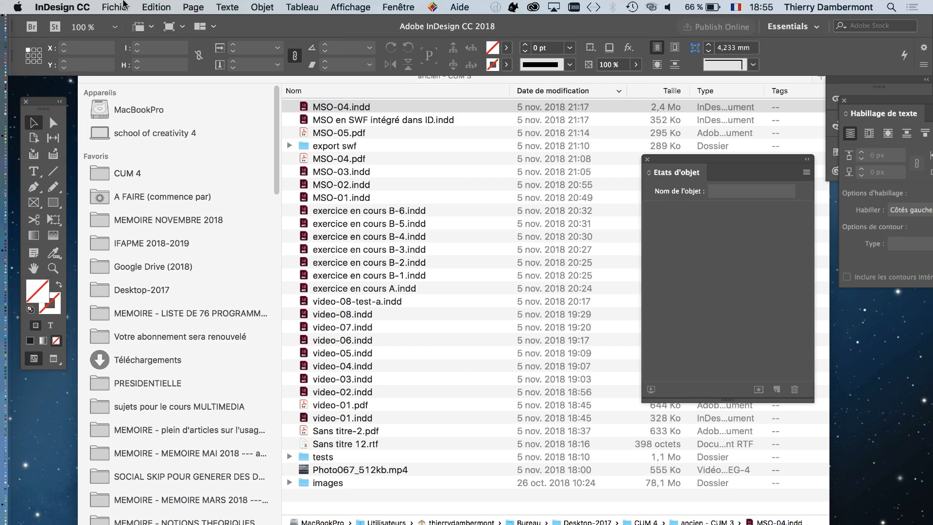
Hide the other applications and start a new document based on the Web presets
{"action": "left_click", "coordinate": [80, 7]}
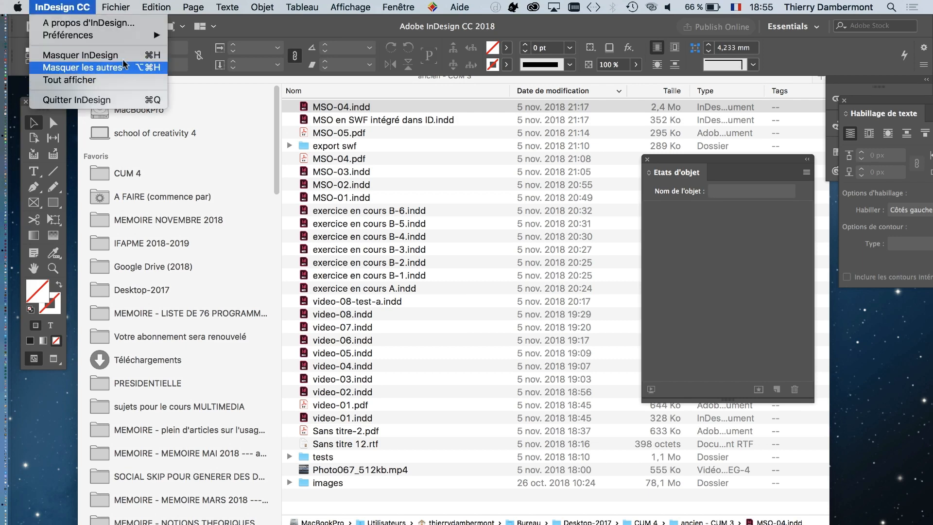
{"action": "left_click", "coordinate": [91, 71]}
{"action": "left_click", "coordinate": [120, 6]}
{"action": "mouse_move", "coordinate": [131, 23]}
{"action": "left_click", "coordinate": [356, 24]}
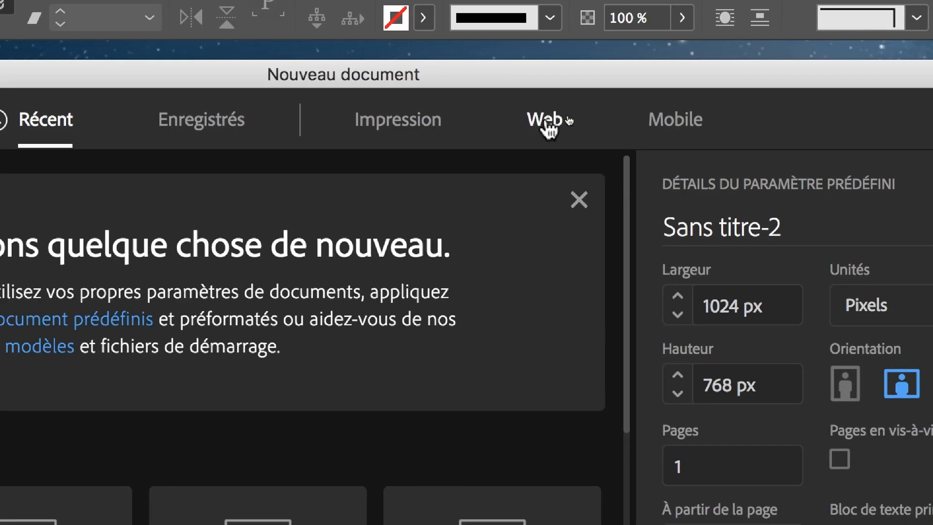
{"action": "left_click", "coordinate": [567, 117]}
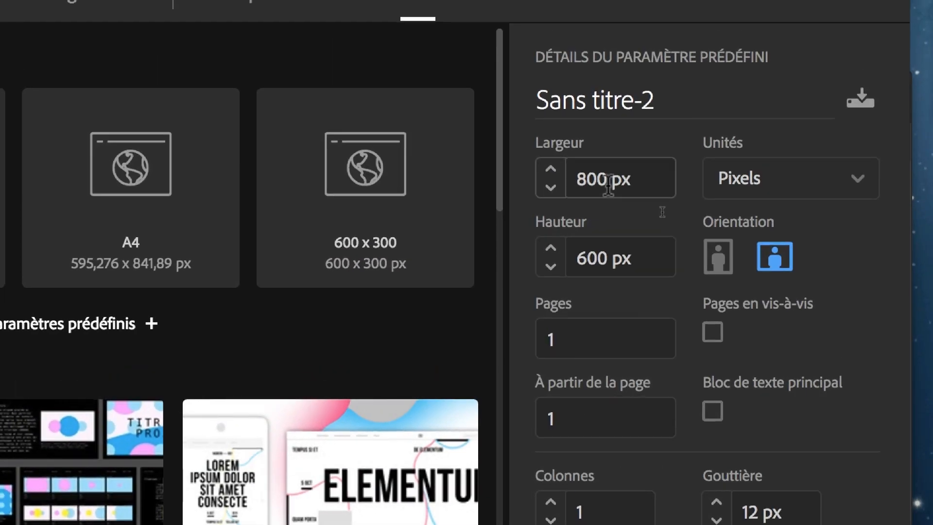
Set the new document's width to 1024 px and height to 768 px, and create it
{"action": "left_click", "coordinate": [608, 184]}
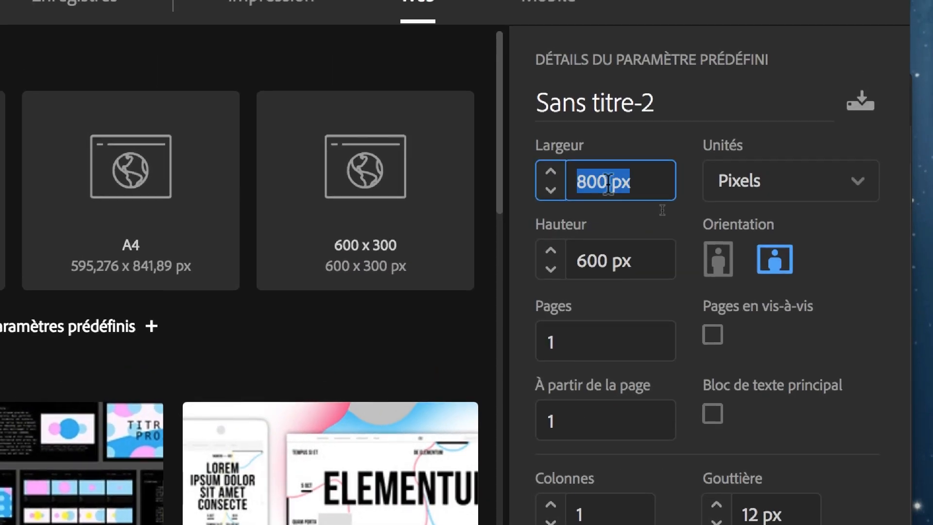
{"action": "left_click", "coordinate": [608, 184]}
{"action": "double_click", "coordinate": [608, 183]}
{"action": "type", "text": "1024"}
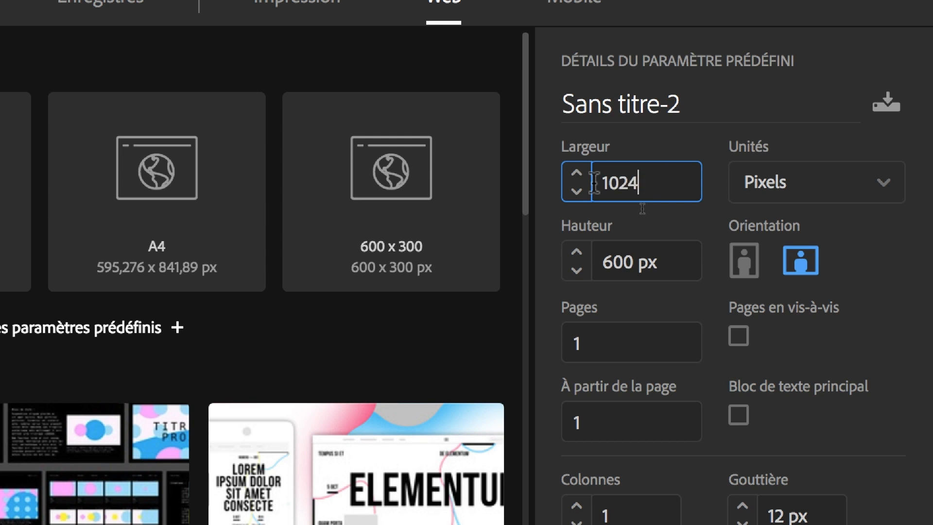
{"action": "key", "text": "Tab"}
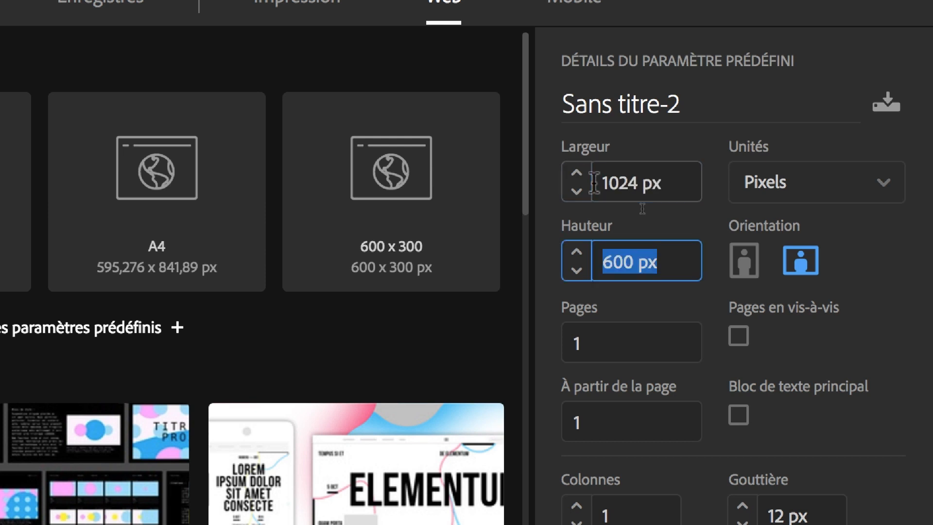
{"action": "type", "text": "768"}
{"action": "key", "text": "Tab"}
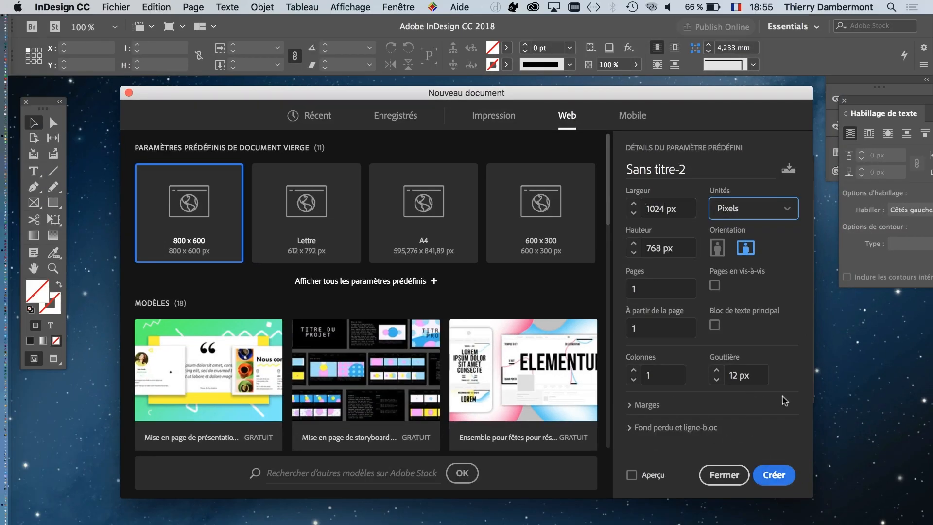
{"action": "left_click", "coordinate": [779, 473]}
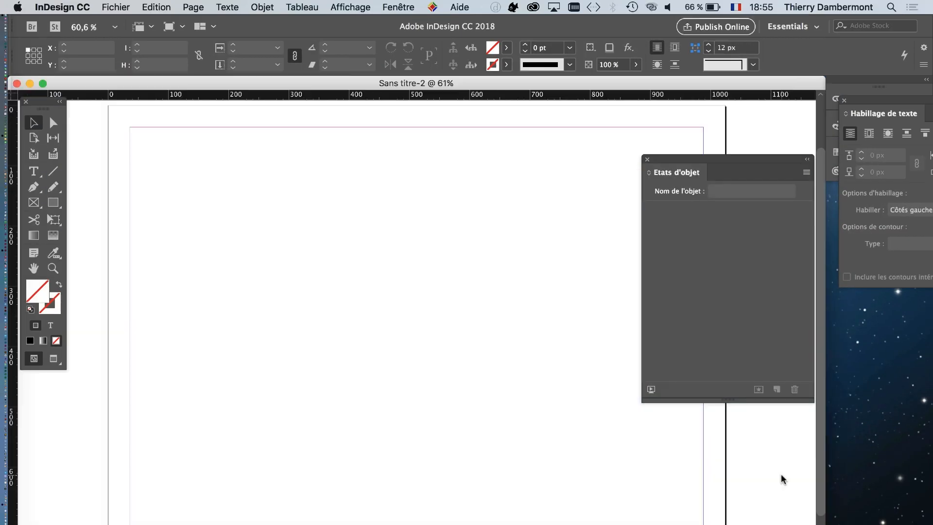
Move the object states window off the page and load six animal images for placing, from Mexican_Wolf_065.jpg to the end of the images folder
{"action": "left_click_drag", "start_coordinate": [686, 160], "coordinate": [790, 176]}
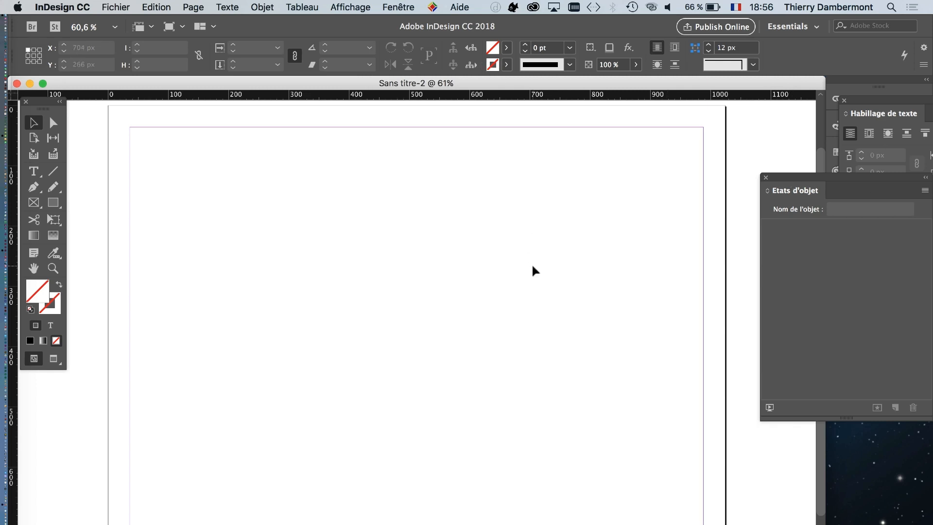
{"action": "left_click", "coordinate": [115, 7]}
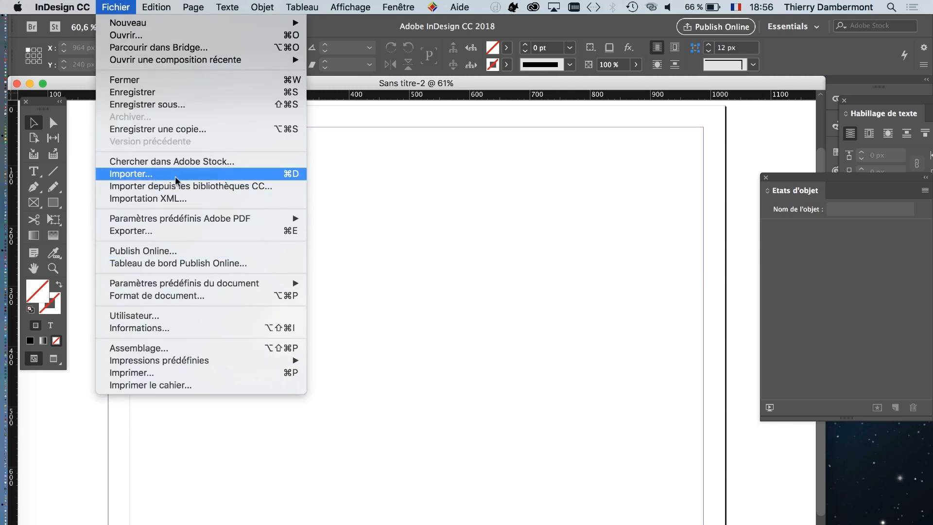
{"action": "left_click", "coordinate": [155, 174]}
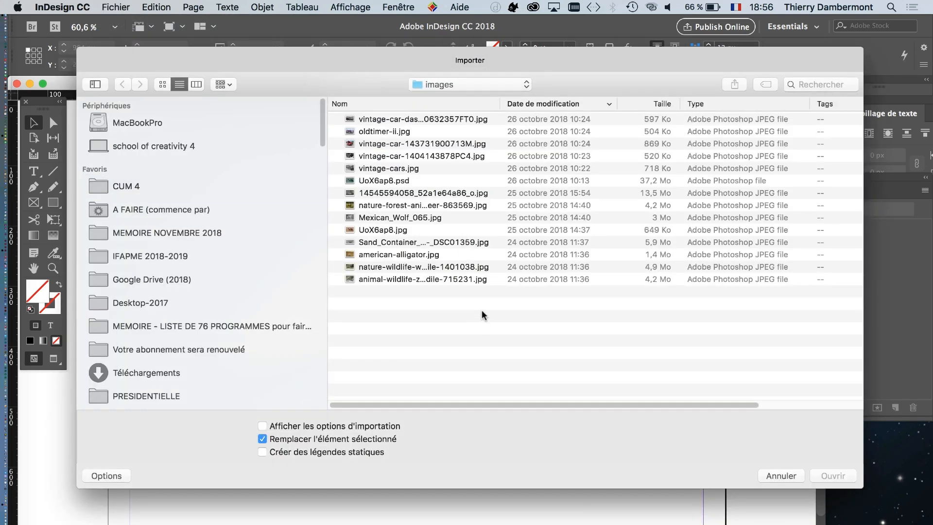
{"action": "left_click_drag", "start_coordinate": [500, 104], "coordinate": [589, 103]}
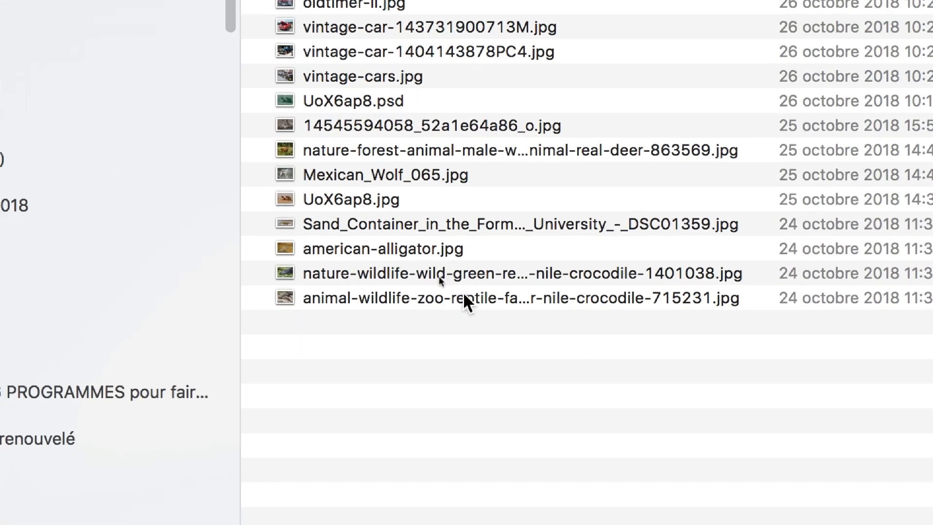
{"action": "left_click", "coordinate": [440, 279]}
{"action": "left_click", "coordinate": [427, 215], "text": "shift"}
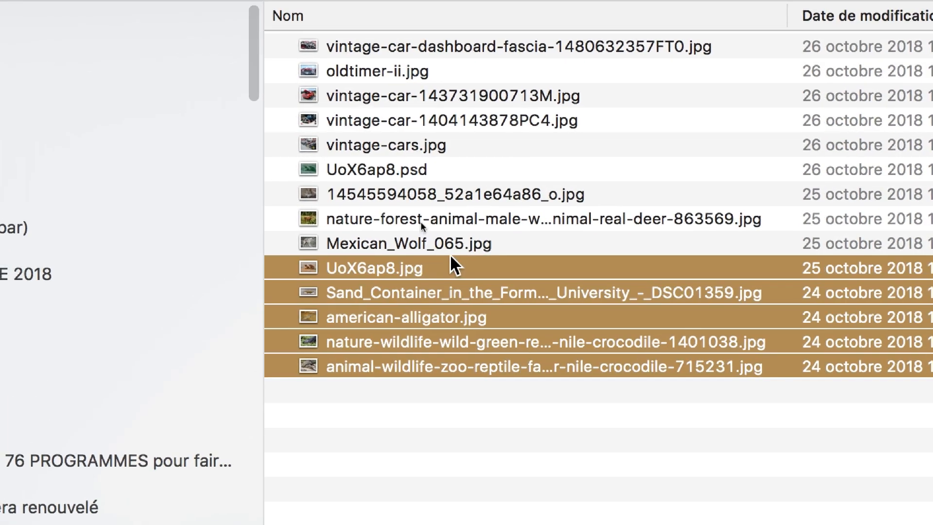
{"action": "left_click", "coordinate": [427, 190], "text": "shift"}
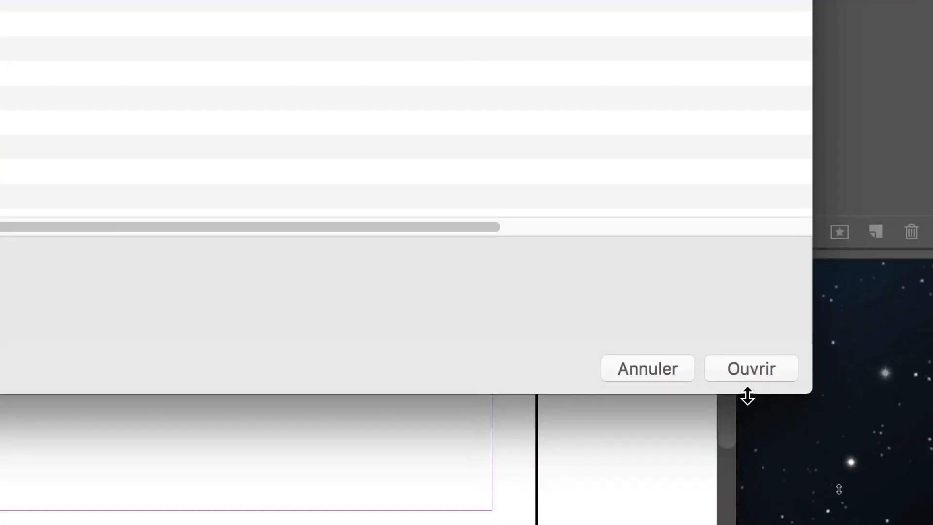
{"action": "key", "text": "Return"}
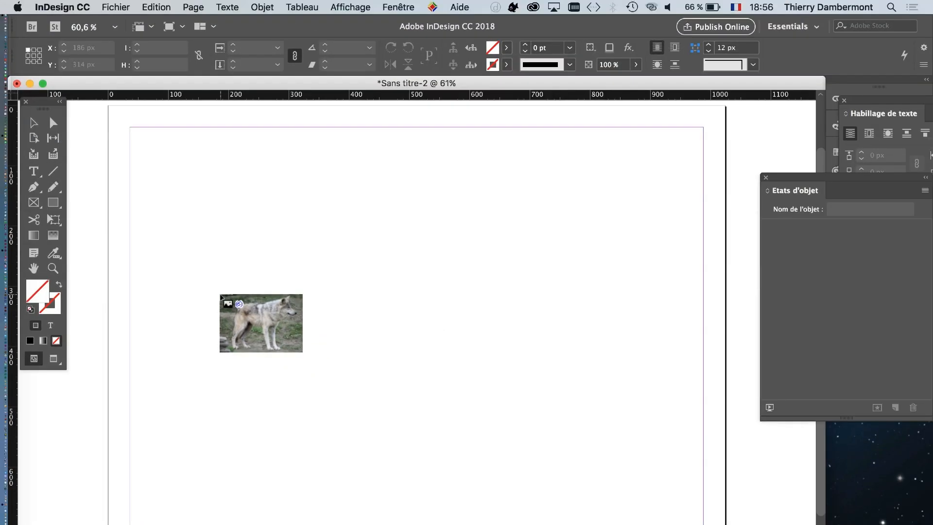
Place the six loaded images as one evenly spaced vertical column about 142 by 696 px, starting at the page's upper-left margin corner
{"action": "left_click_drag", "start_coordinate": [221, 295], "coordinate": [132, 132]}
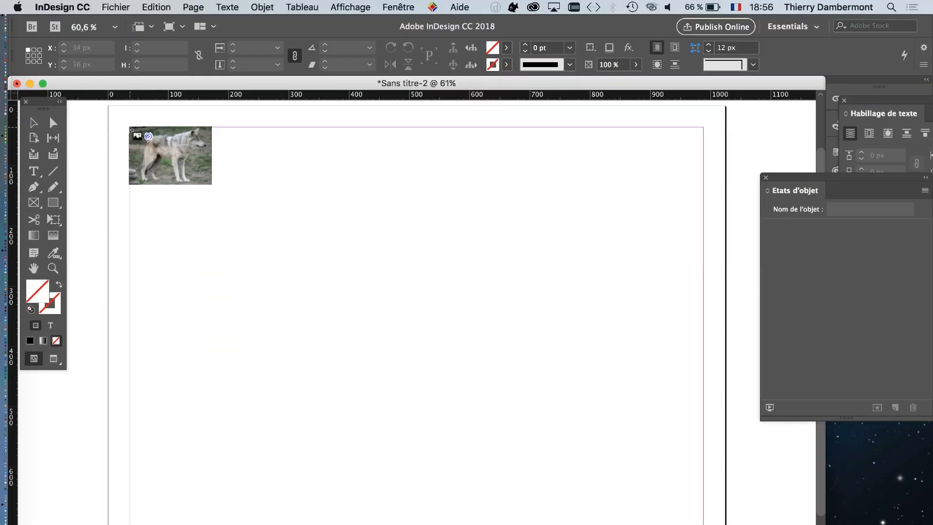
{"action": "left_click_drag", "start_coordinate": [146, 187], "coordinate": [215, 524]}
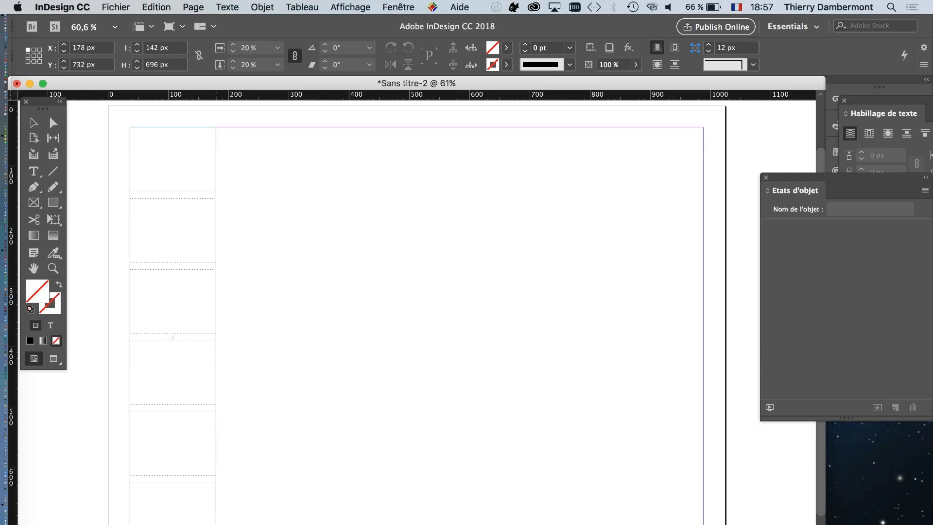
{"action": "left_click_drag", "start_coordinate": [215, 524], "coordinate": [215, 524]}
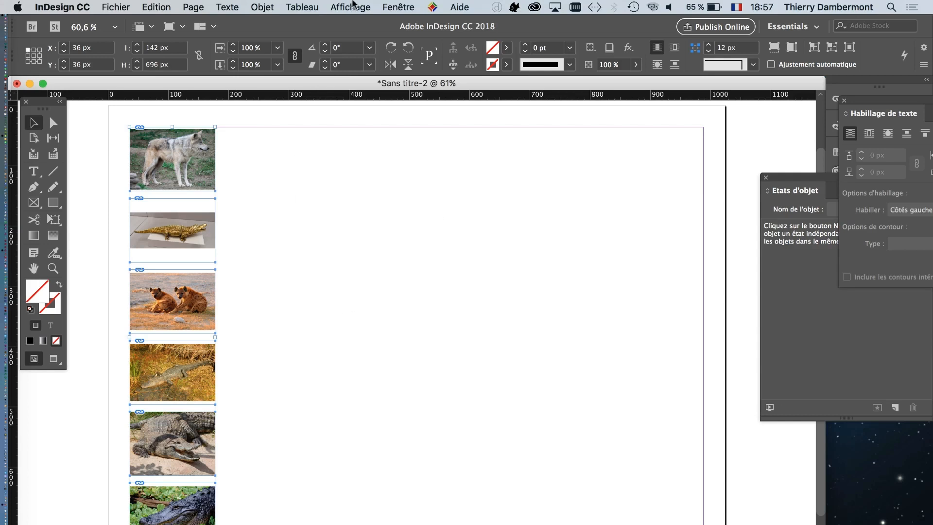
Show the available scripts in a window beside the image column and enlarge it
{"action": "left_click", "coordinate": [398, 6]}
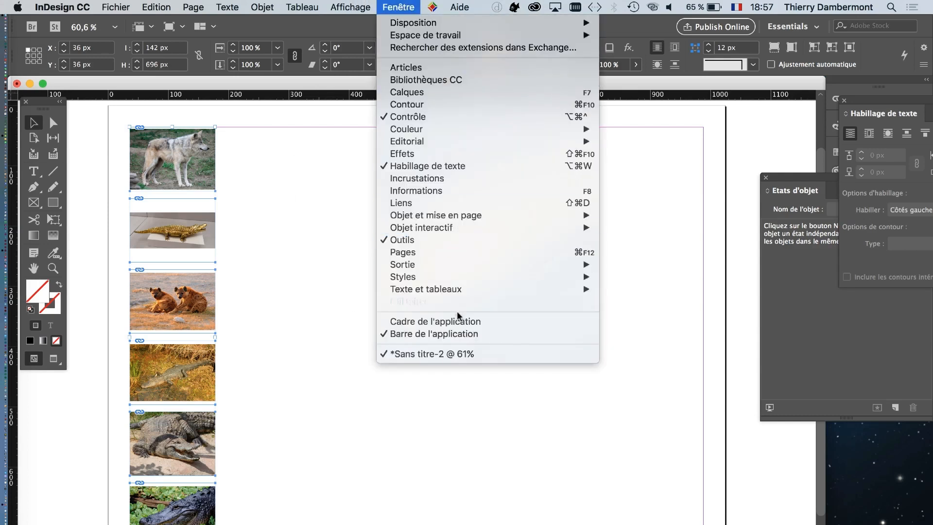
{"action": "mouse_move", "coordinate": [455, 311]}
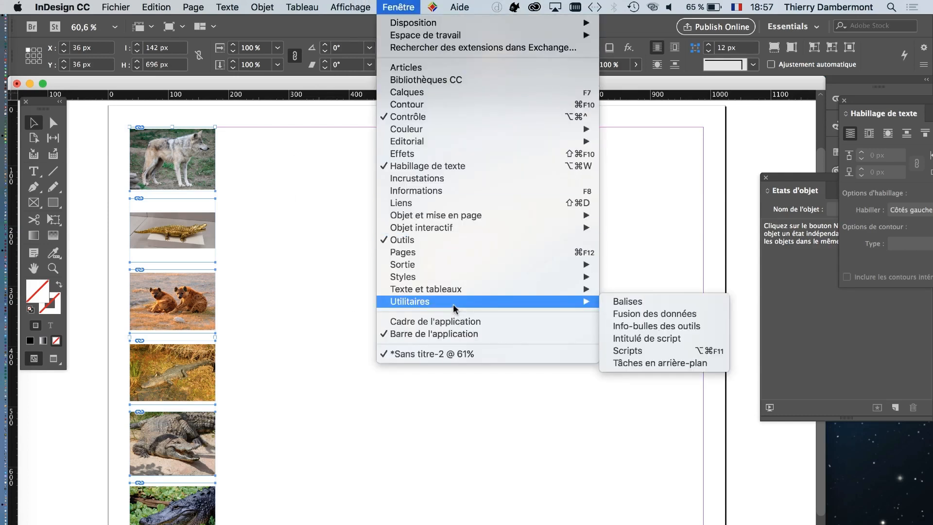
{"action": "left_click", "coordinate": [676, 351]}
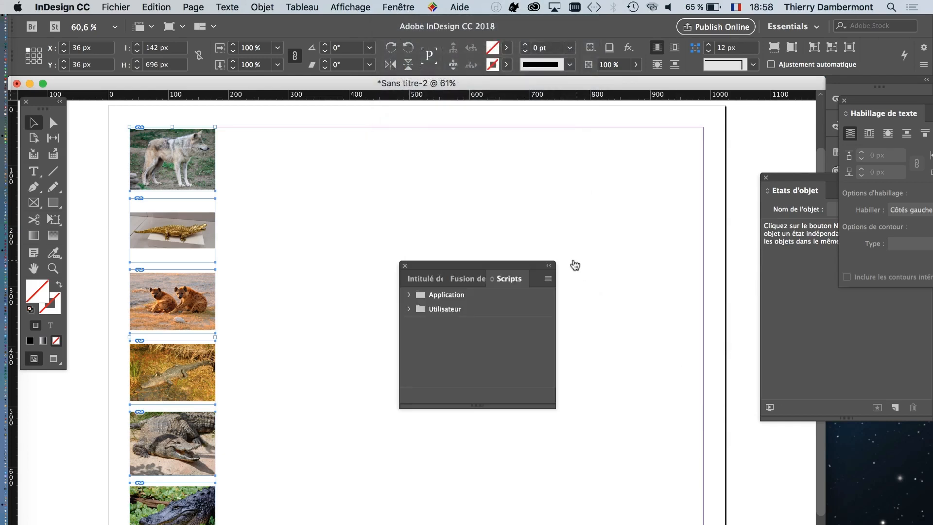
{"action": "left_click_drag", "start_coordinate": [502, 267], "coordinate": [460, 130]}
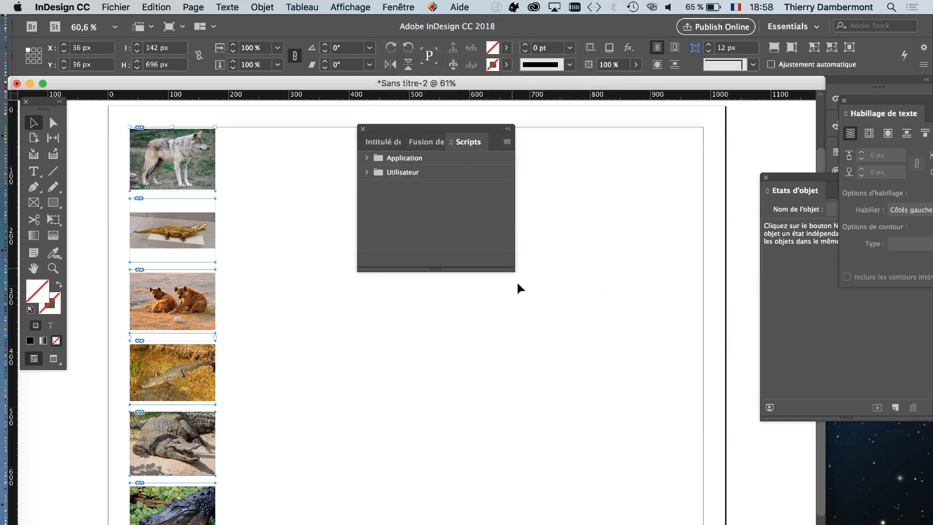
{"action": "left_click_drag", "start_coordinate": [513, 271], "coordinate": [646, 441]}
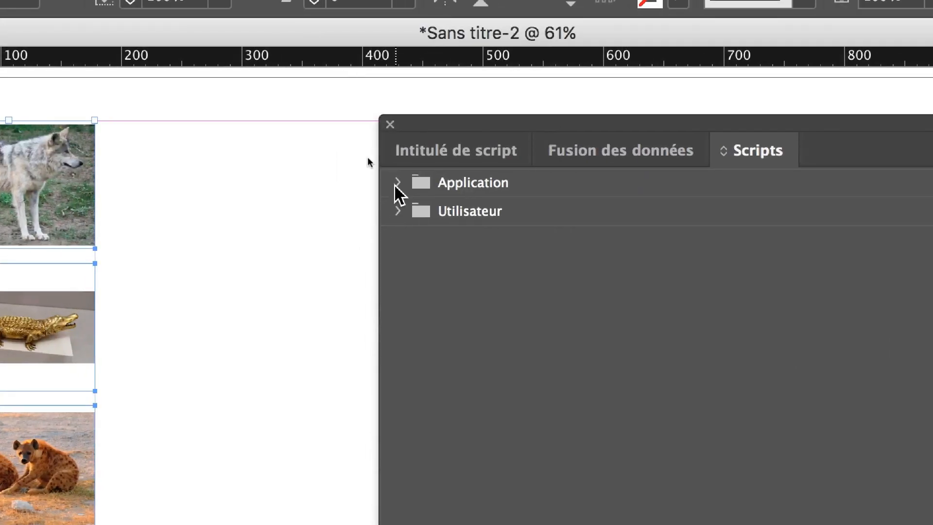
Browse the application's sample JavaScript scripts, pick out ImageCatalog.jsx without running it, and put the script list away
{"action": "left_click", "coordinate": [271, 70]}
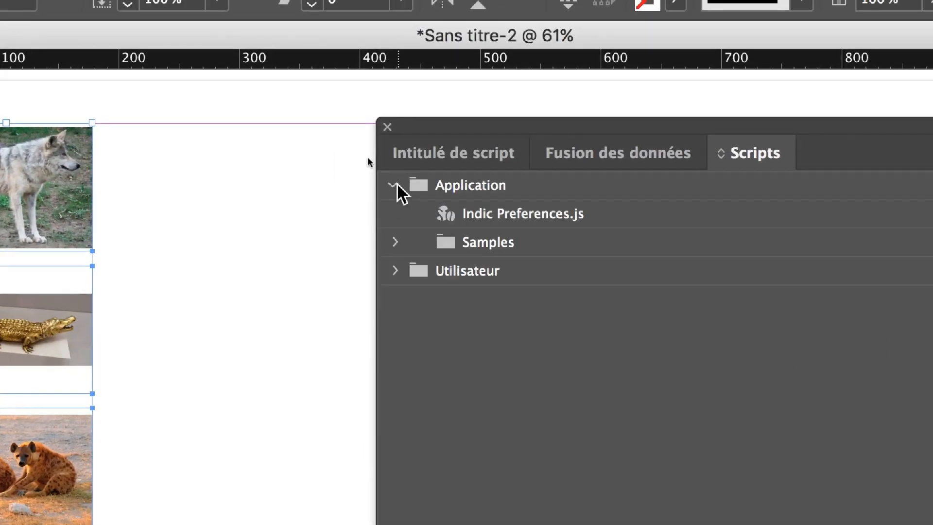
{"action": "left_click", "coordinate": [394, 242]}
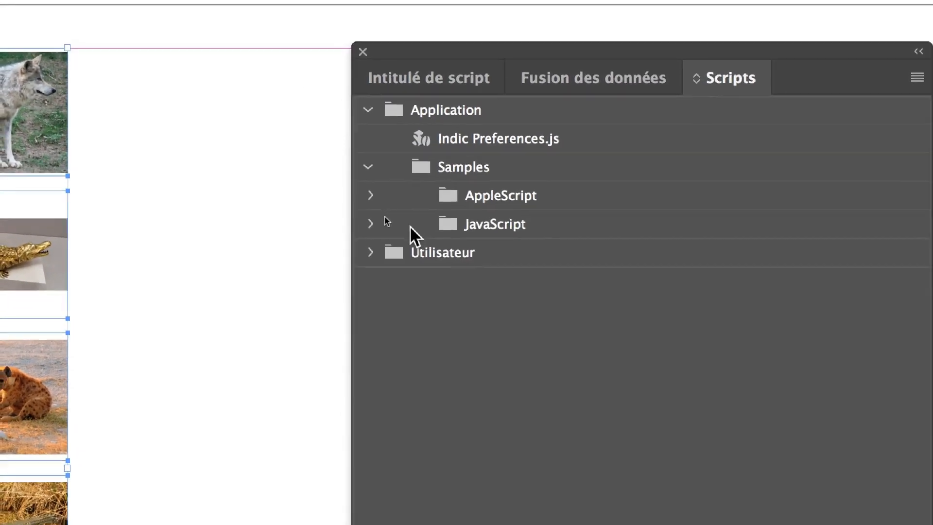
{"action": "left_click", "coordinate": [370, 223]}
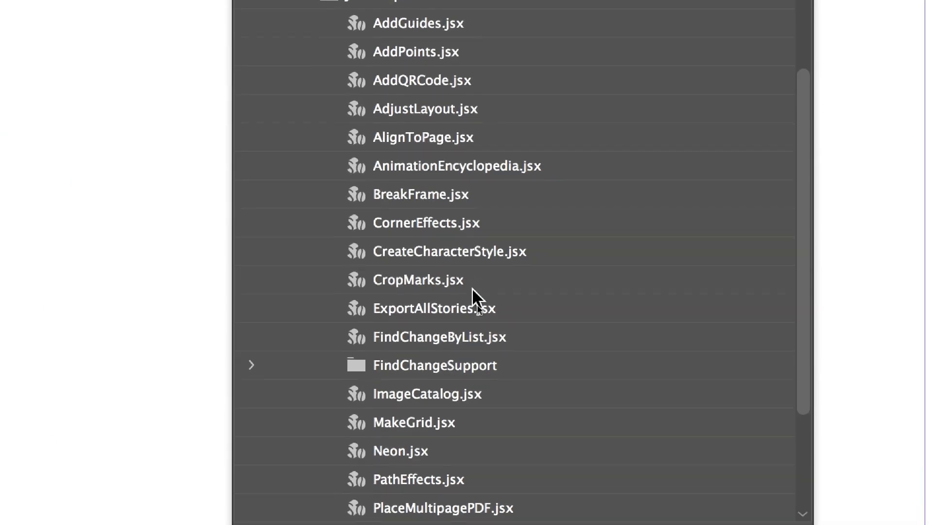
{"action": "left_click", "coordinate": [508, 396]}
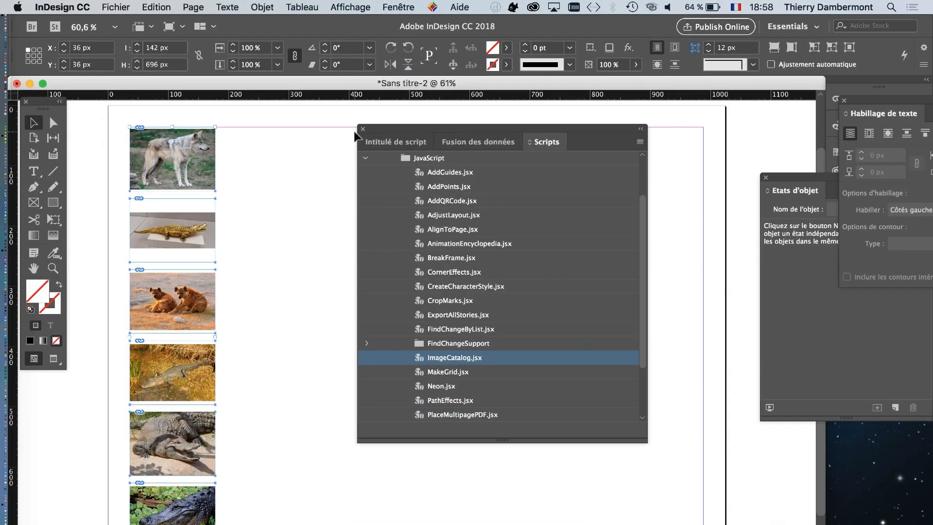
{"action": "left_click", "coordinate": [362, 129]}
Fit all six thumbnail images with Fill Frame Proportionally so each picture fills its frame
{"action": "left_click", "coordinate": [358, 179]}
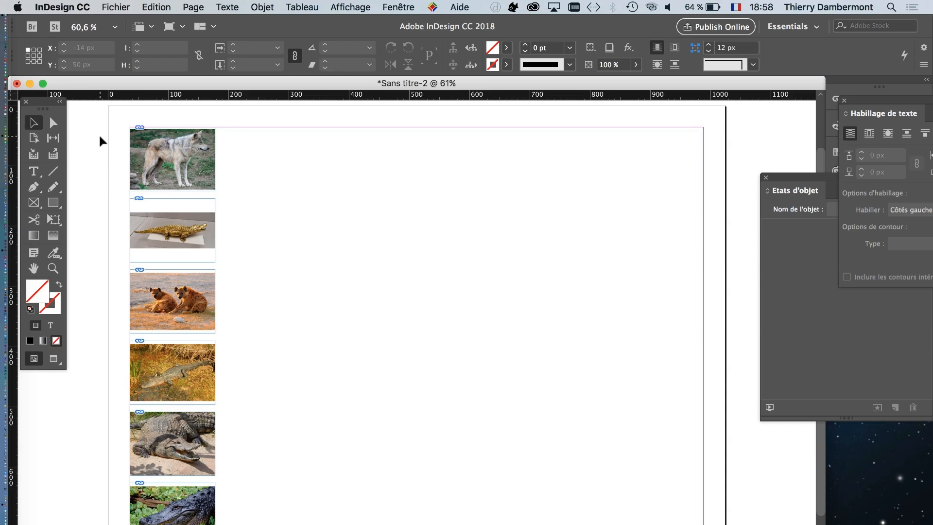
{"action": "key", "text": "super+a"}
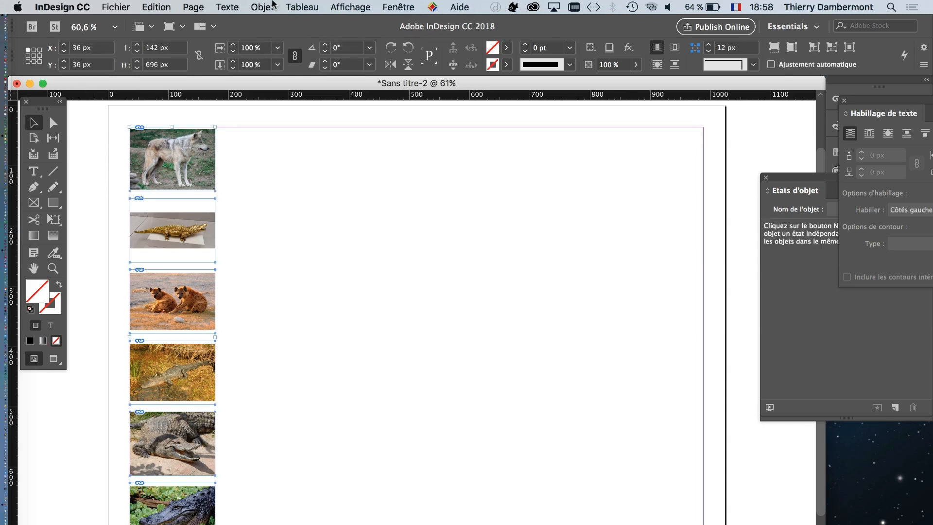
{"action": "left_click", "coordinate": [272, 6]}
{"action": "mouse_move", "coordinate": [344, 234]}
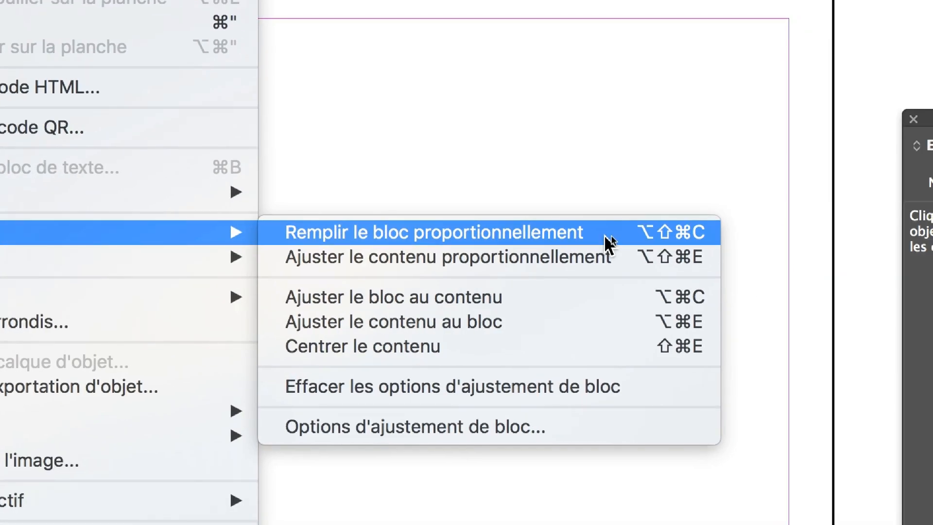
{"action": "left_click", "coordinate": [604, 234]}
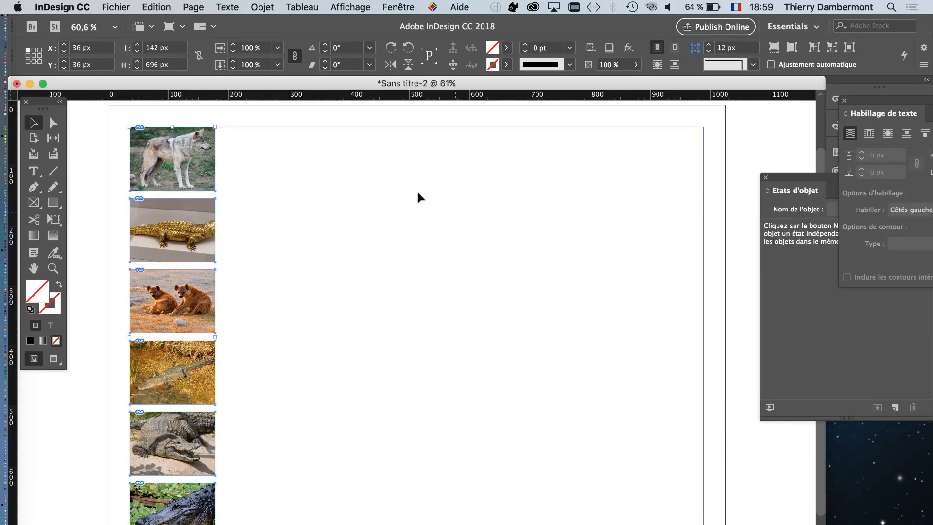
{"action": "left_click", "coordinate": [308, 241]}
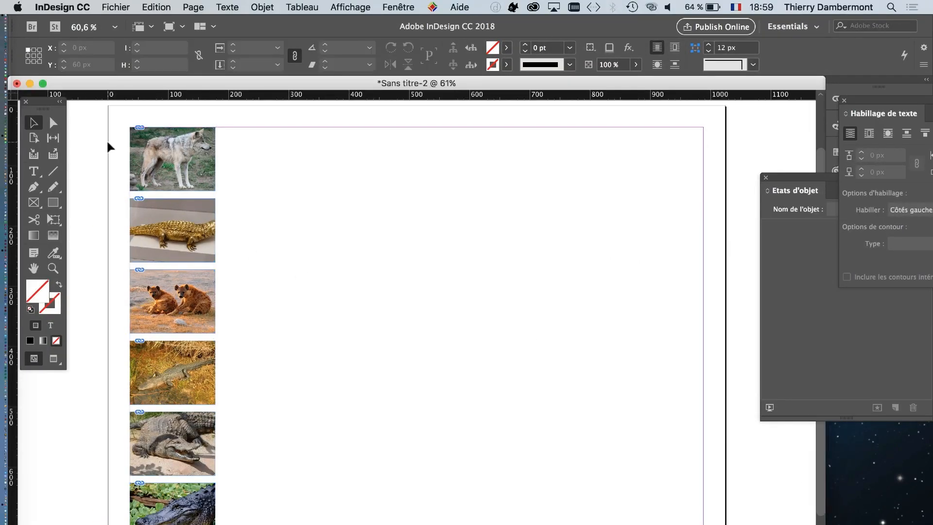
Duplicate the whole thumbnail column horizontally across the page to X 560 px, keeping Y at 36 px
{"action": "key", "text": "super+a"}
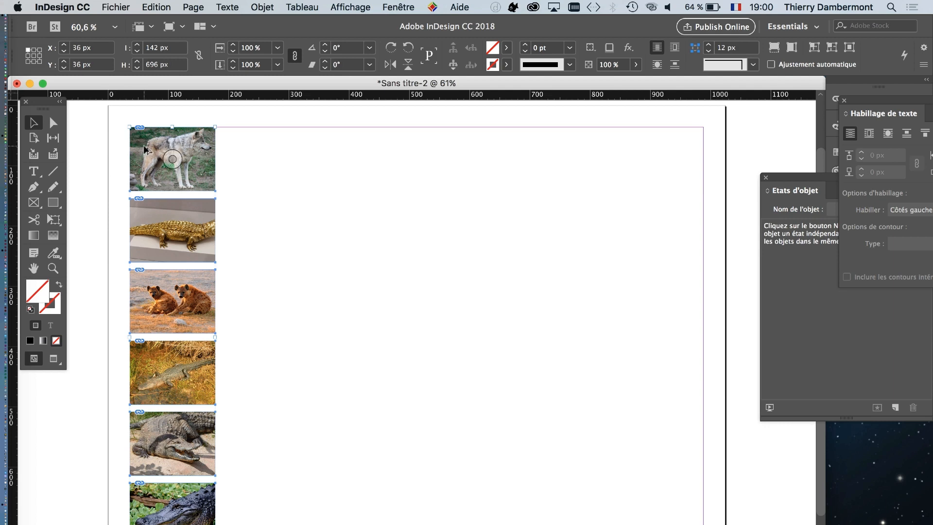
{"action": "left_click_drag", "start_coordinate": [147, 144], "coordinate": [607, 216]}
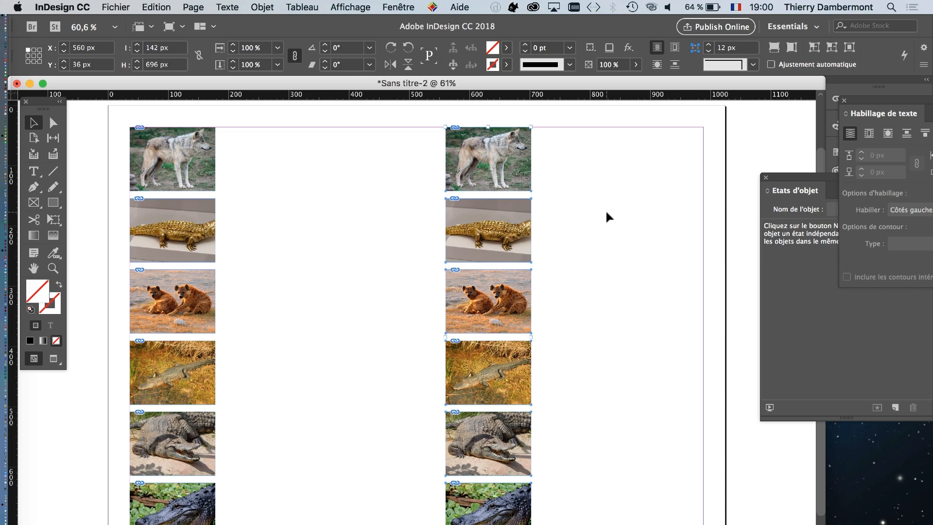
{"action": "left_click", "coordinate": [577, 145]}
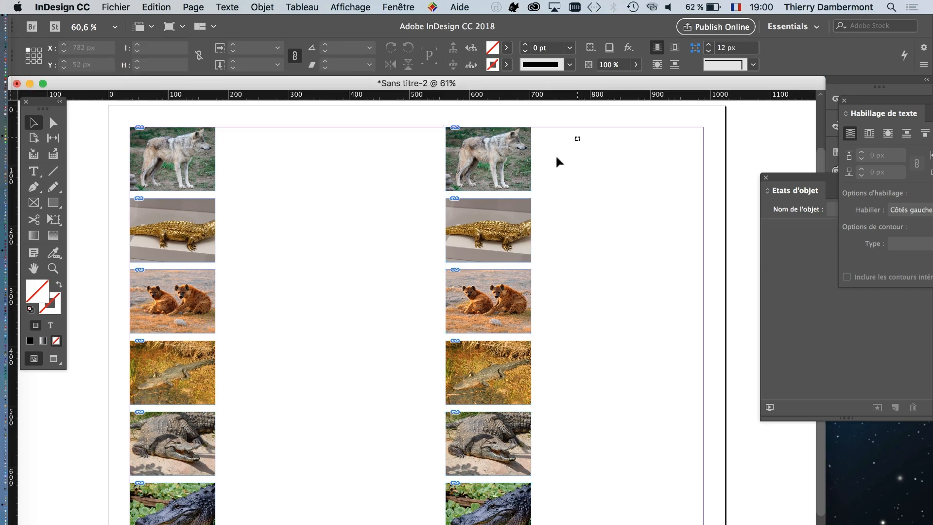
Stack the six duplicated images on top of each other by aligning their horizontal and vertical centres
{"action": "left_click_drag", "start_coordinate": [578, 136], "coordinate": [432, 524]}
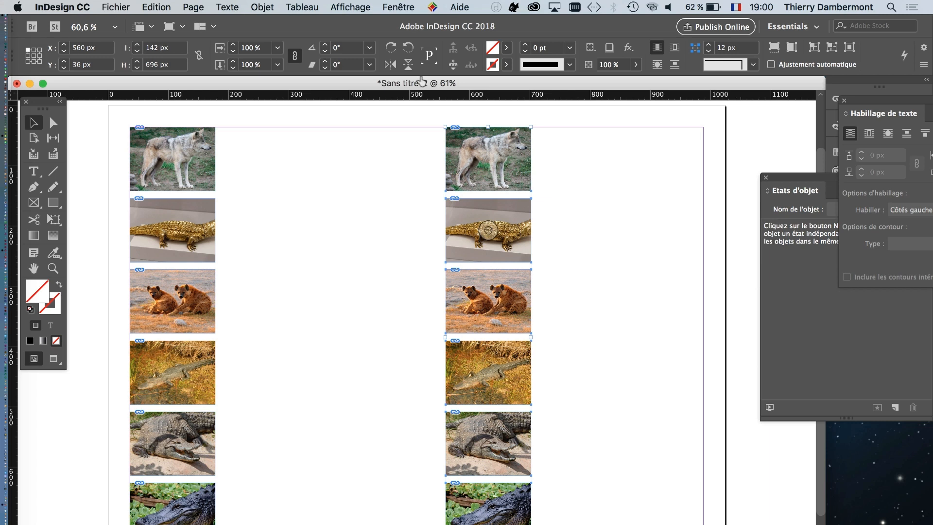
{"action": "left_click", "coordinate": [398, 7]}
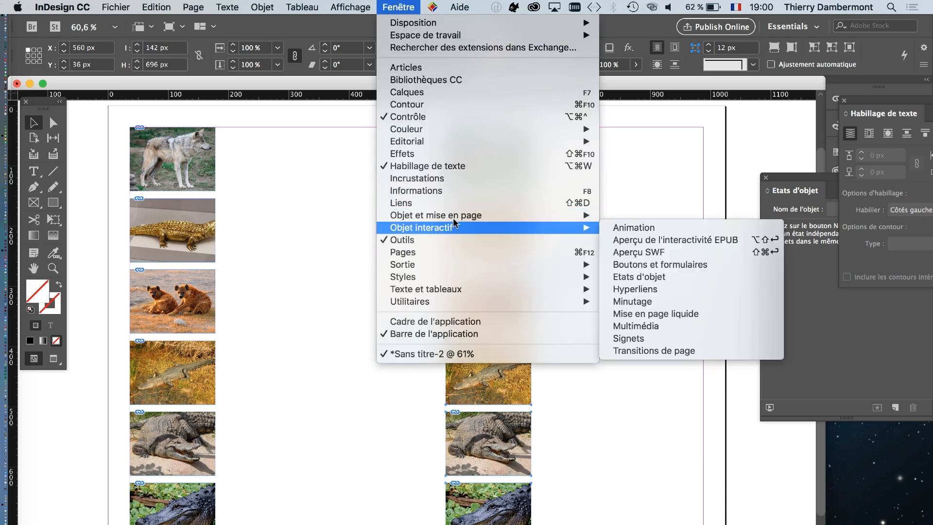
{"action": "mouse_move", "coordinate": [474, 214]}
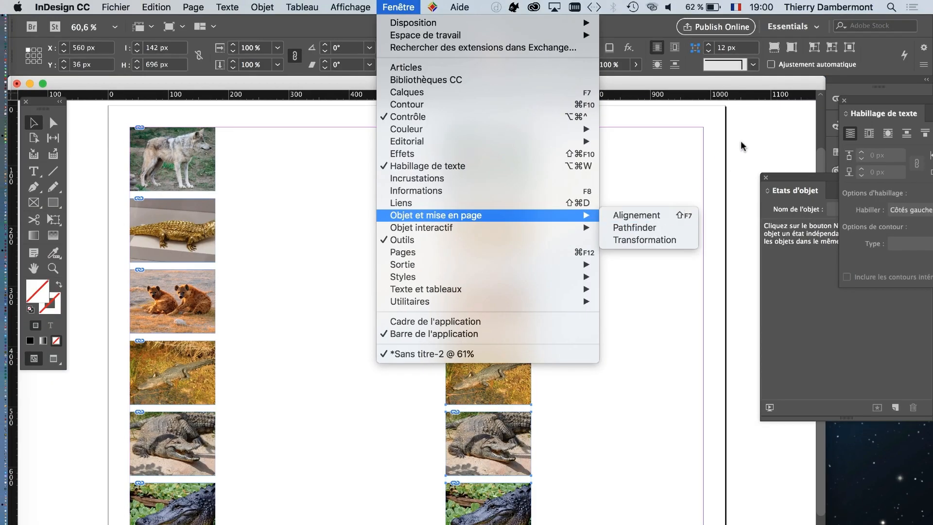
{"action": "left_click", "coordinate": [783, 71]}
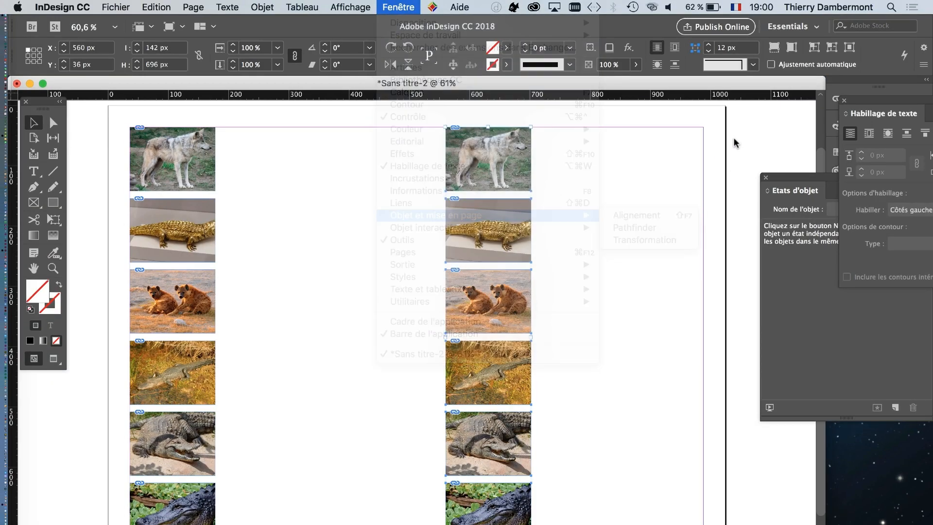
{"action": "left_click", "coordinate": [398, 7]}
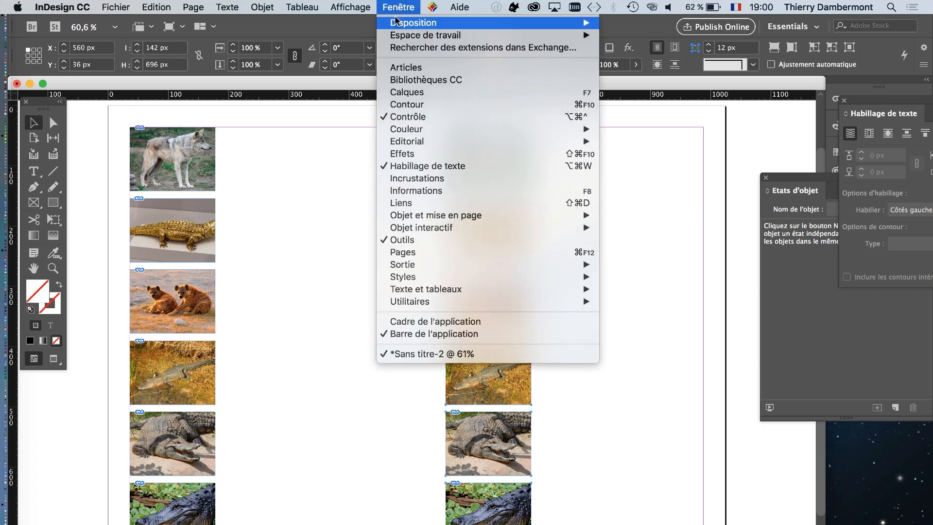
{"action": "mouse_move", "coordinate": [462, 216]}
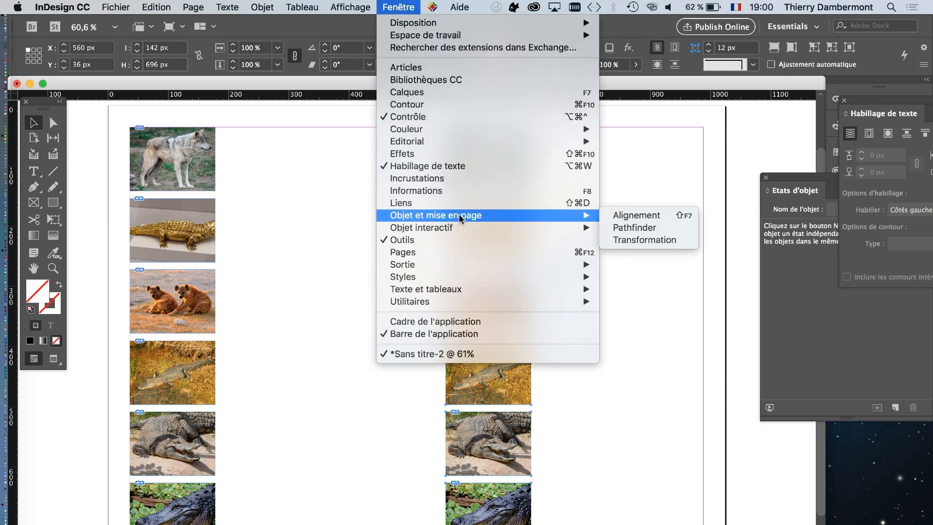
{"action": "left_click", "coordinate": [653, 218]}
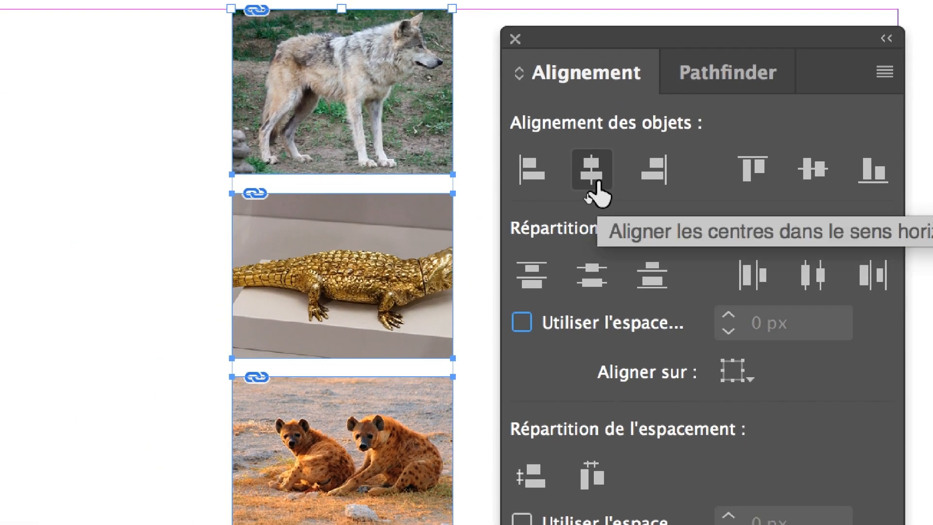
{"action": "left_click", "coordinate": [612, 279]}
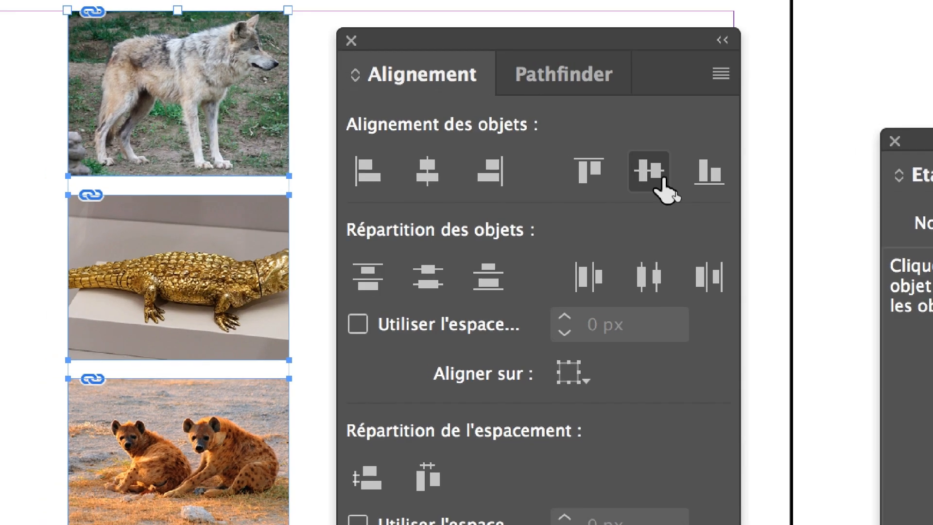
{"action": "left_click", "coordinate": [661, 180]}
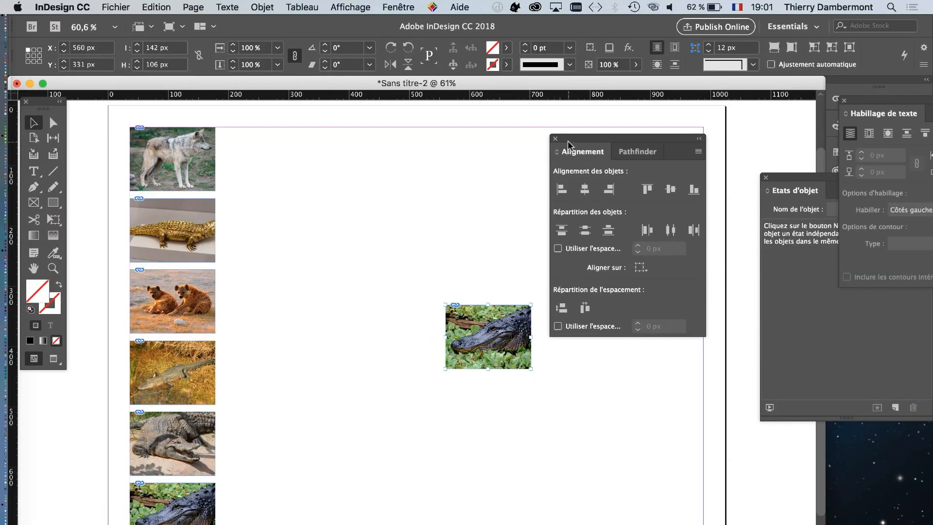
Switch to the Free Transform tool and move the tools and alignment windows clear of the stacked images
{"action": "left_click_drag", "start_coordinate": [568, 138], "coordinate": [724, 147]}
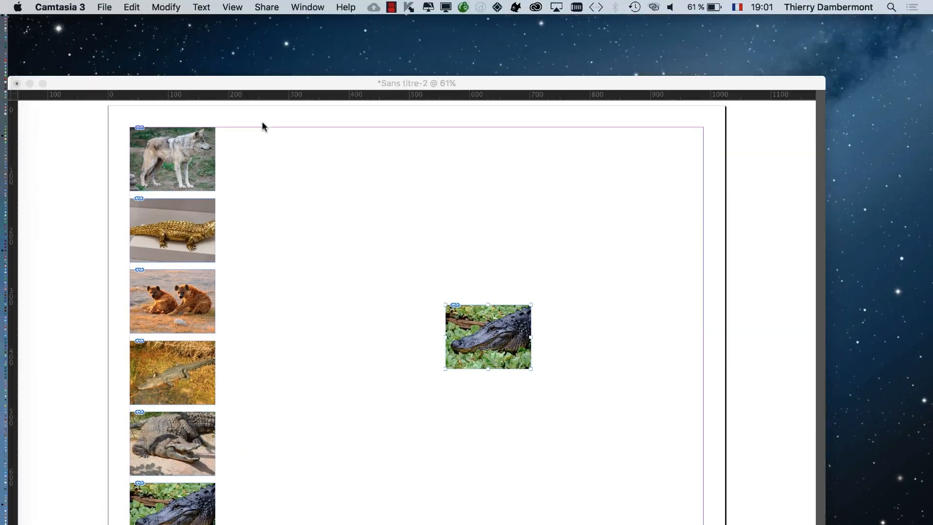
{"action": "left_click", "coordinate": [292, 88]}
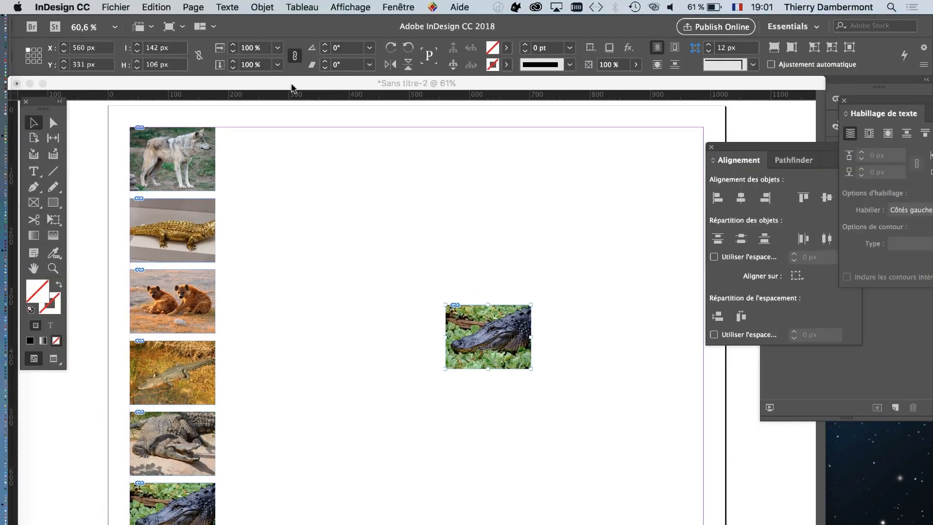
{"action": "left_click_drag", "start_coordinate": [44, 104], "coordinate": [314, 161]}
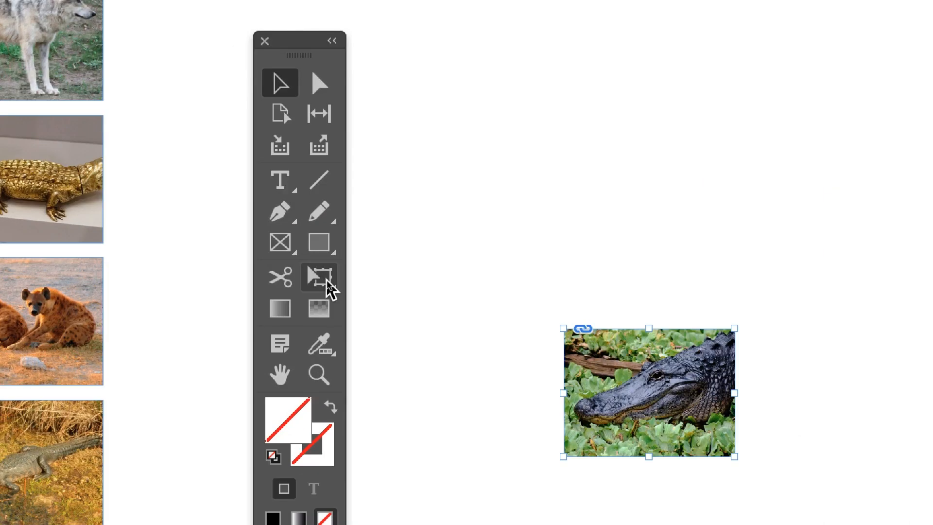
{"action": "left_click", "coordinate": [324, 279]}
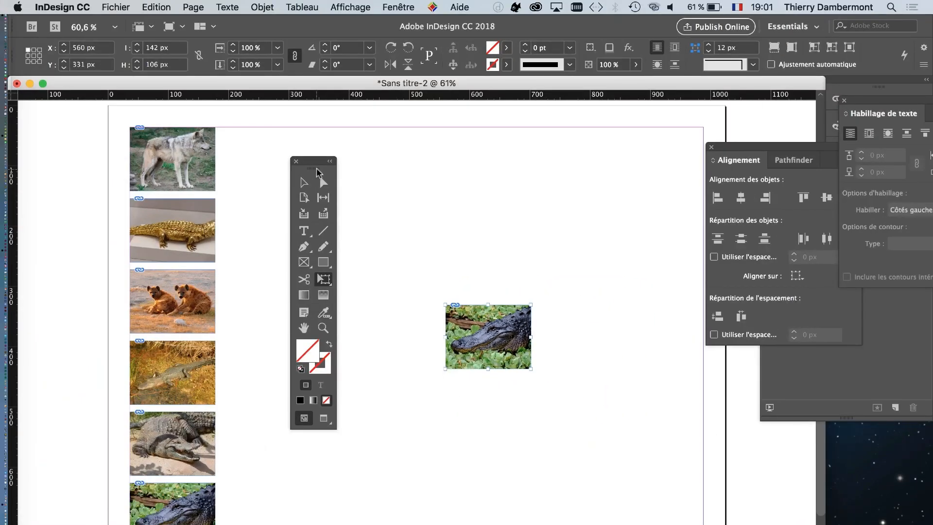
{"action": "left_click_drag", "start_coordinate": [316, 172], "coordinate": [79, 166]}
{"action": "left_click", "coordinate": [745, 150]}
{"action": "left_click_drag", "start_coordinate": [745, 149], "coordinate": [823, 328]}
Scale the image stack proportionally to about 700 by 522 px and position it at the page's upper-right margin corner
{"action": "left_click_drag", "start_coordinate": [442, 302], "coordinate": [290, 189]}
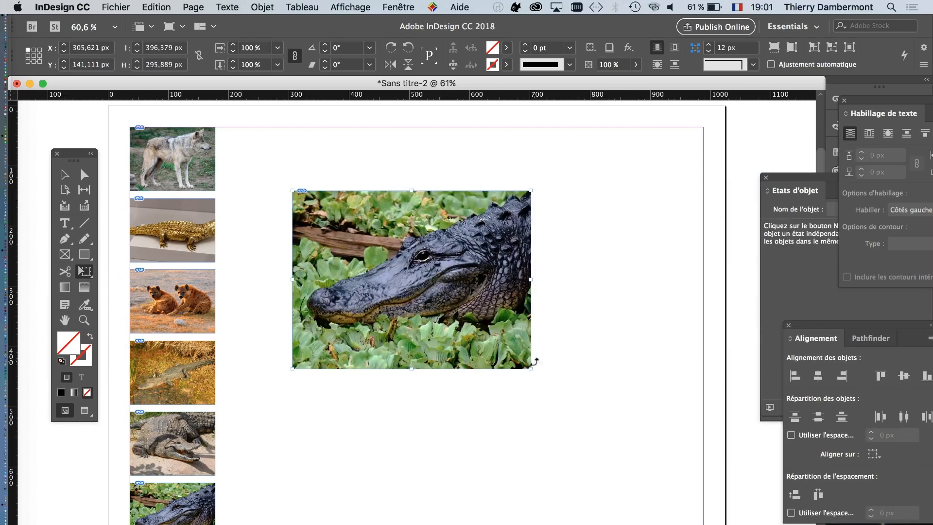
{"action": "left_click_drag", "start_coordinate": [532, 369], "coordinate": [651, 459]}
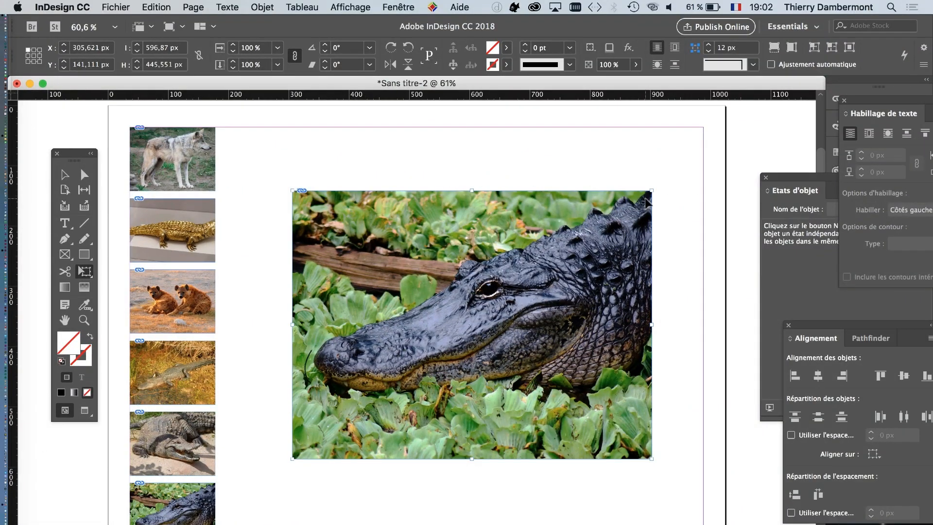
{"action": "left_click_drag", "start_coordinate": [666, 169], "coordinate": [704, 132]}
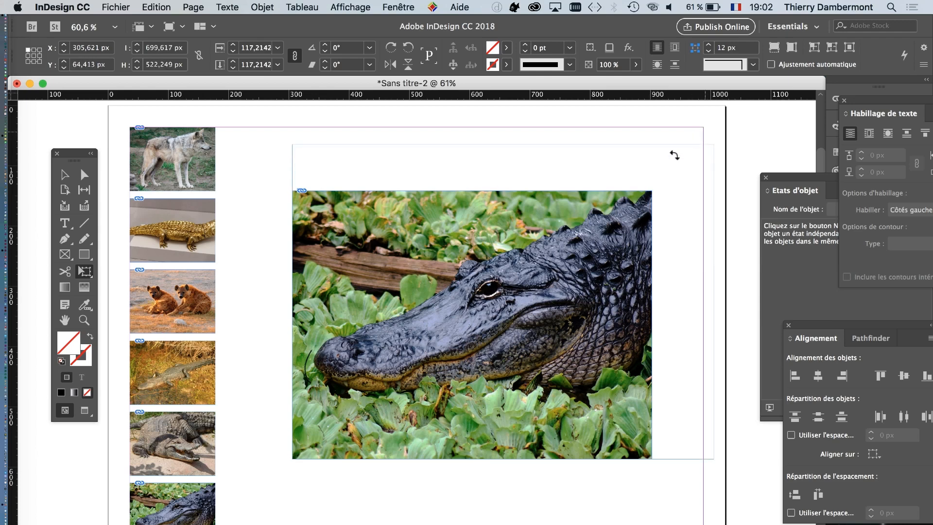
{"action": "left_click_drag", "start_coordinate": [577, 218], "coordinate": [546, 209]}
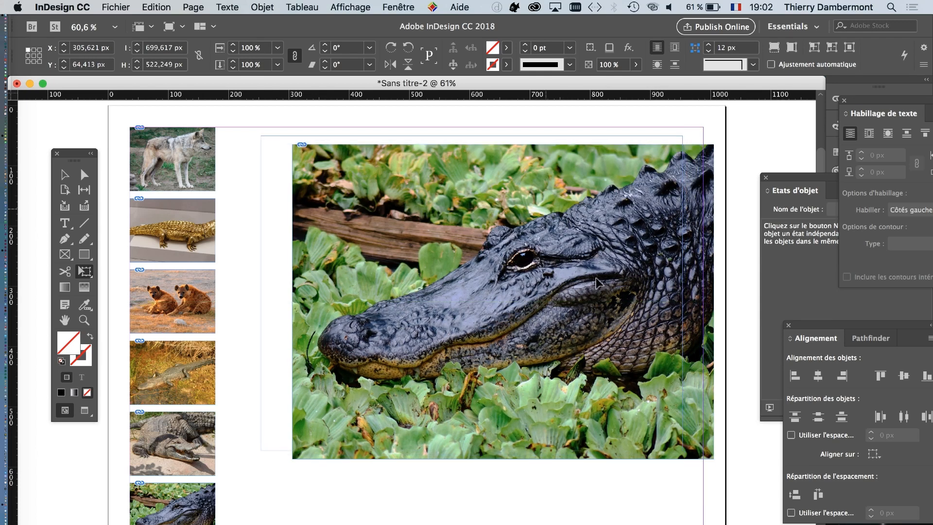
{"action": "left_click_drag", "start_coordinate": [595, 277], "coordinate": [619, 263]}
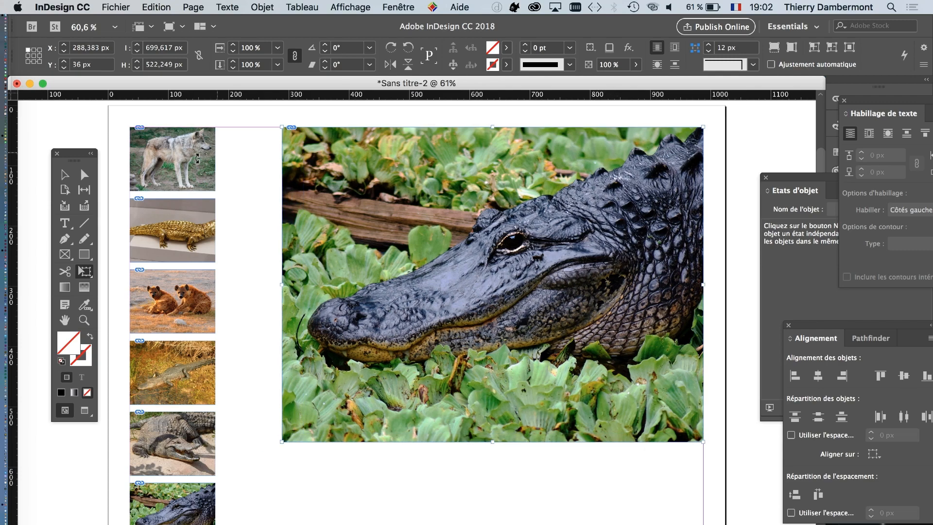
Return to the Selection tool and shift the golden crocodile picture within its thumbnail frame so its head shows
{"action": "left_click_drag", "start_coordinate": [74, 154], "coordinate": [63, 126]}
{"action": "left_click", "coordinate": [54, 146]}
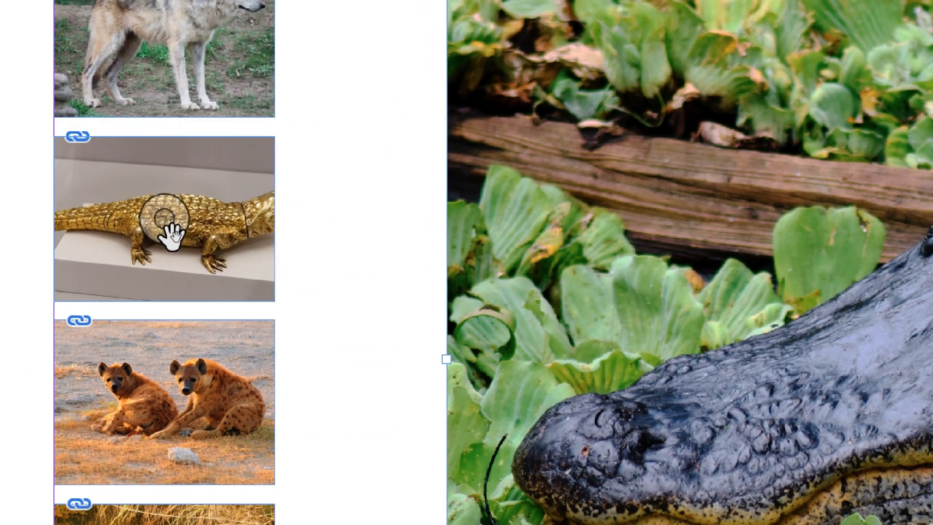
{"action": "left_click", "coordinate": [170, 234]}
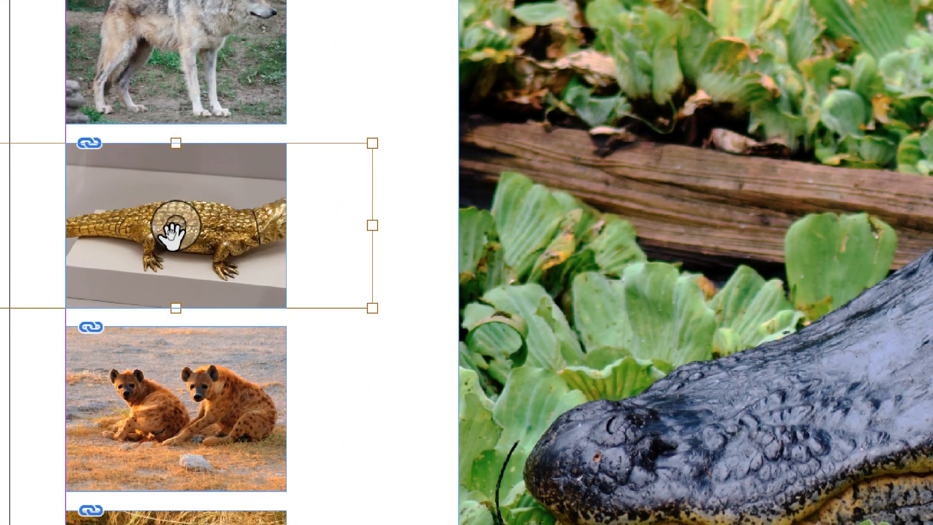
{"action": "left_click_drag", "start_coordinate": [171, 234], "coordinate": [149, 236]}
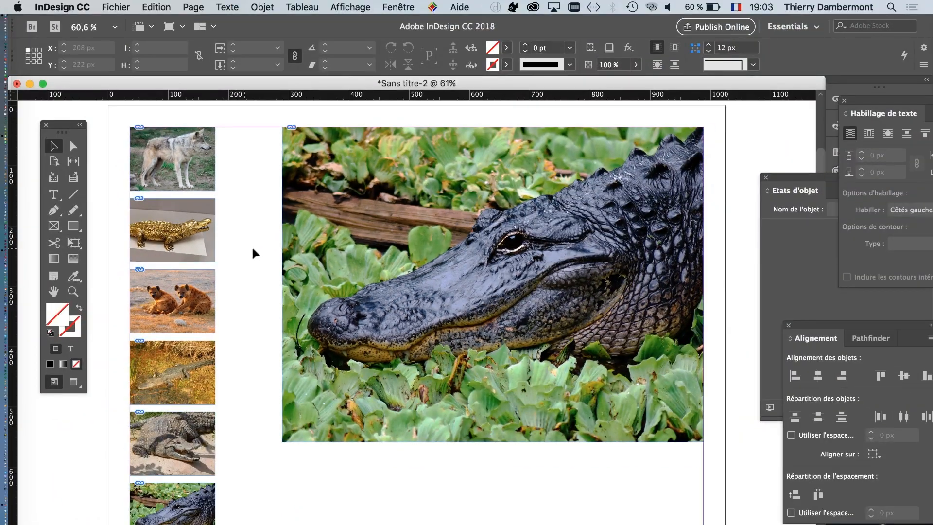
List the objects of layer Calque 1 in an enlarged window and select the golden crocodile thumbnail on the page
{"action": "left_click", "coordinate": [380, 9]}
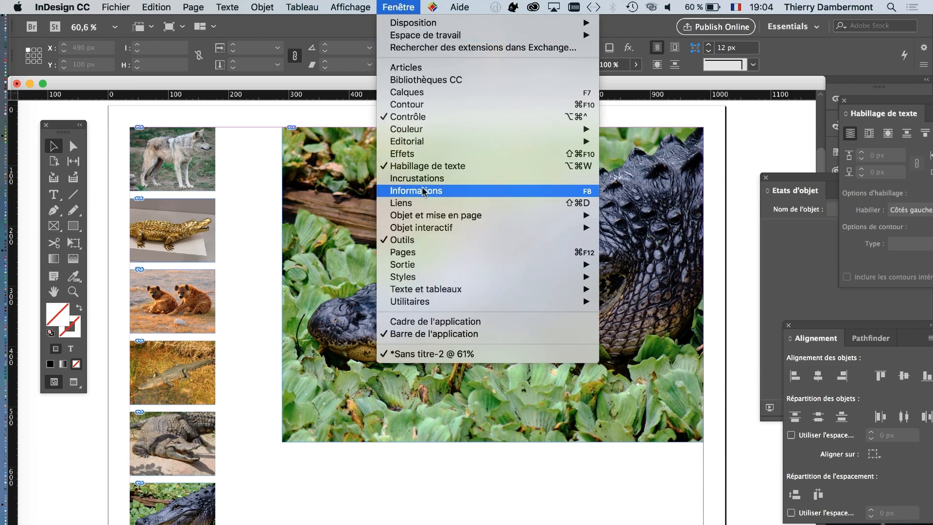
{"action": "left_click", "coordinate": [424, 93]}
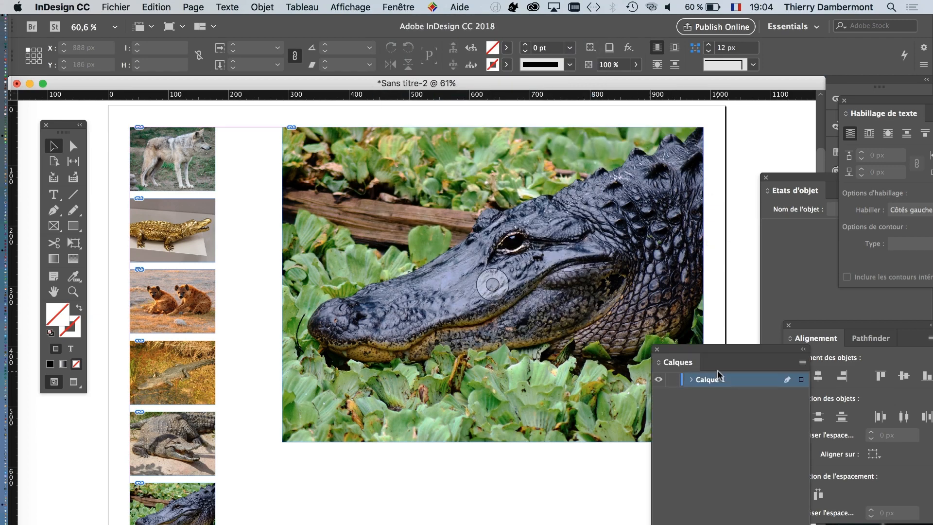
{"action": "left_click_drag", "start_coordinate": [705, 360], "coordinate": [560, 92]}
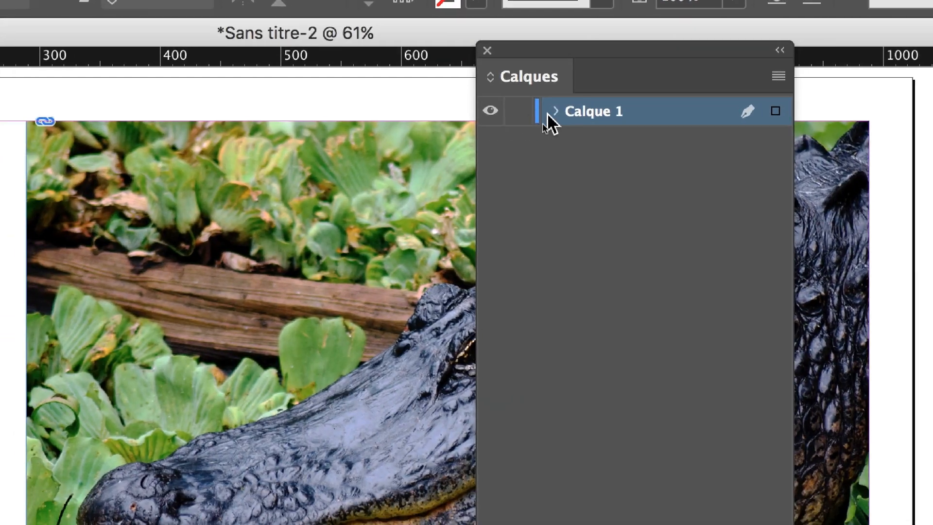
{"action": "left_click", "coordinate": [533, 150]}
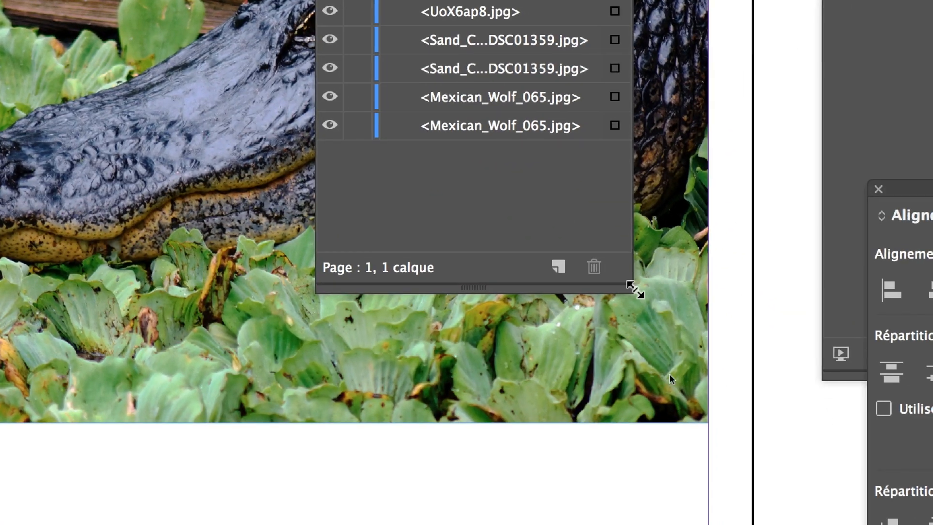
{"action": "left_click_drag", "start_coordinate": [637, 292], "coordinate": [801, 295]}
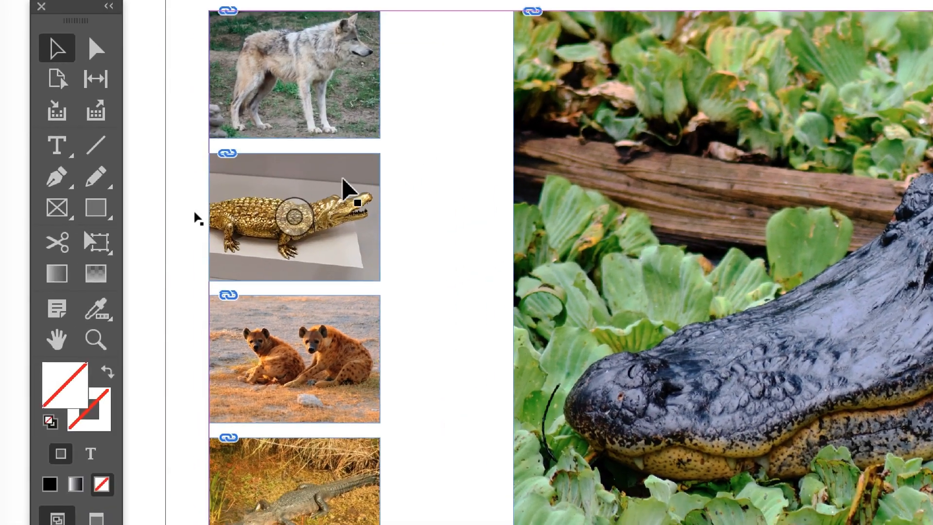
{"action": "left_click", "coordinate": [341, 181]}
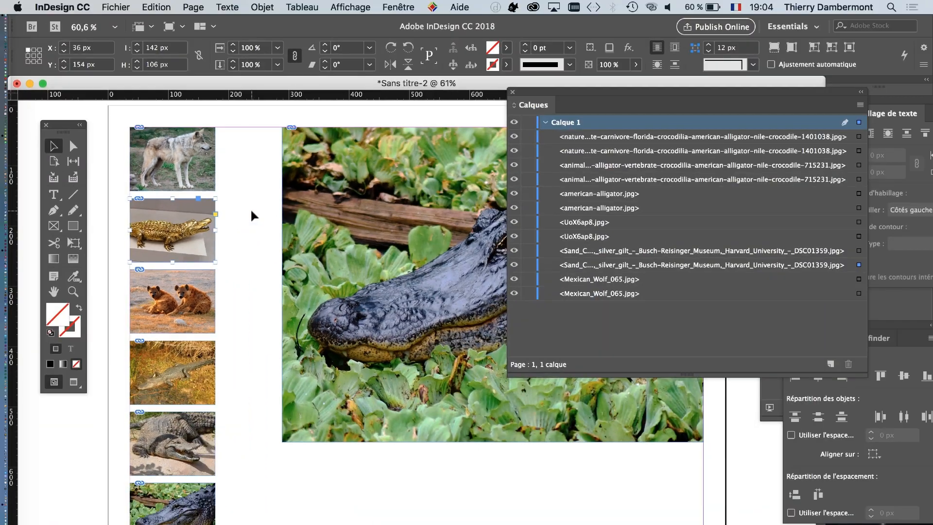
Move the layers window beside the thumbnails and select the large golden crocodile image from the objects of Calque 1
{"action": "left_click_drag", "start_coordinate": [622, 92], "coordinate": [705, 224]}
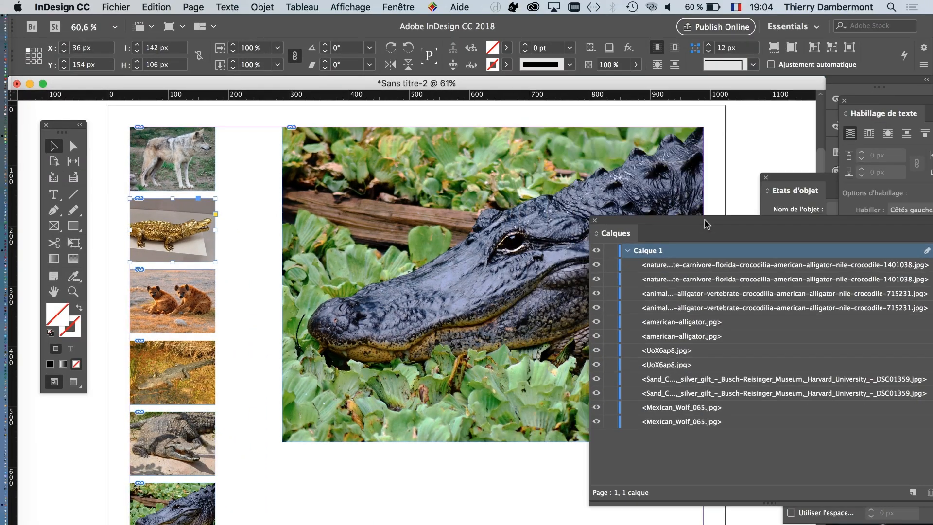
{"action": "left_click", "coordinate": [410, 7]}
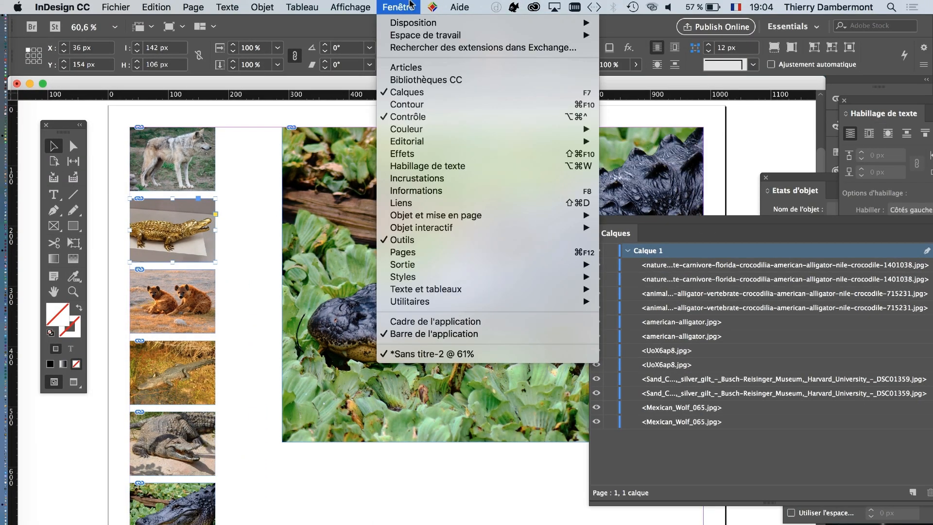
{"action": "left_click", "coordinate": [756, 222]}
{"action": "left_click_drag", "start_coordinate": [761, 220], "coordinate": [555, 193]}
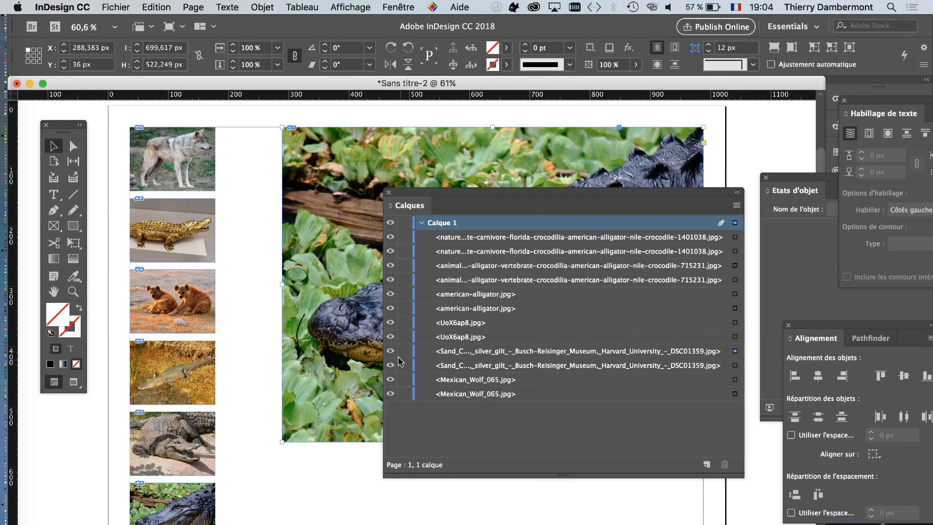
Preview the large golden crocodile image on its own and restore the visibility of all objects on the layer
{"action": "left_click", "coordinate": [390, 351], "text": "alt"}
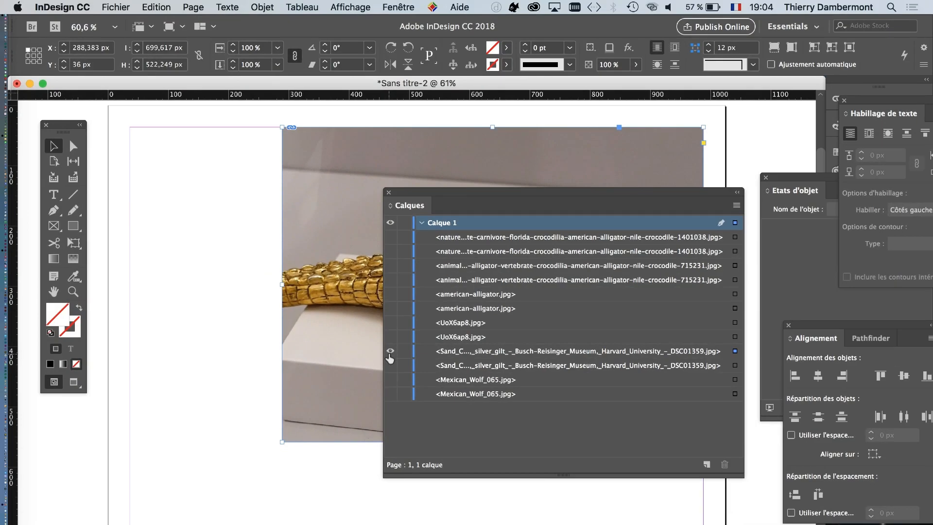
{"action": "left_click", "coordinate": [390, 354], "text": "alt"}
{"action": "left_click", "coordinate": [390, 351], "text": "alt"}
{"action": "left_click", "coordinate": [390, 351], "text": "alt"}
{"action": "left_click_drag", "start_coordinate": [429, 199], "coordinate": [577, 221]}
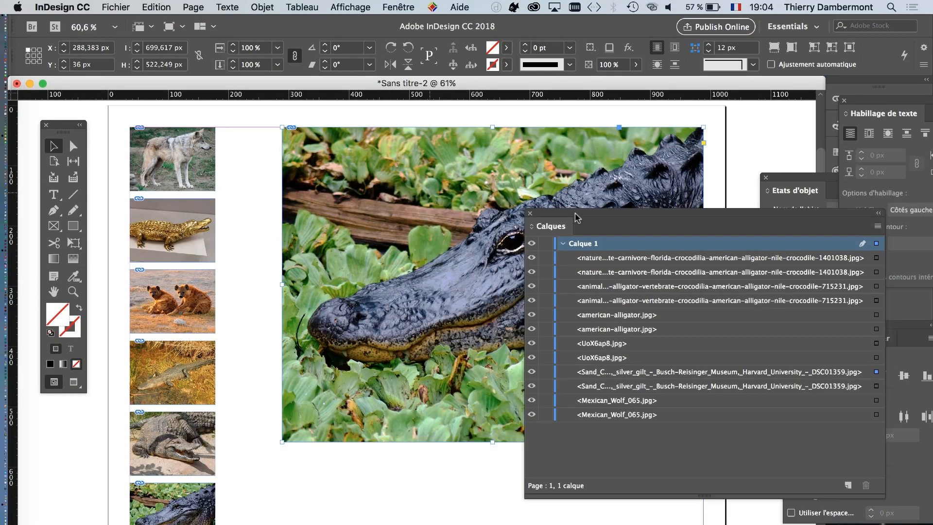
Select the large golden crocodile image from the layer's object list and hide every other object on the page
{"action": "left_click", "coordinate": [395, 461]}
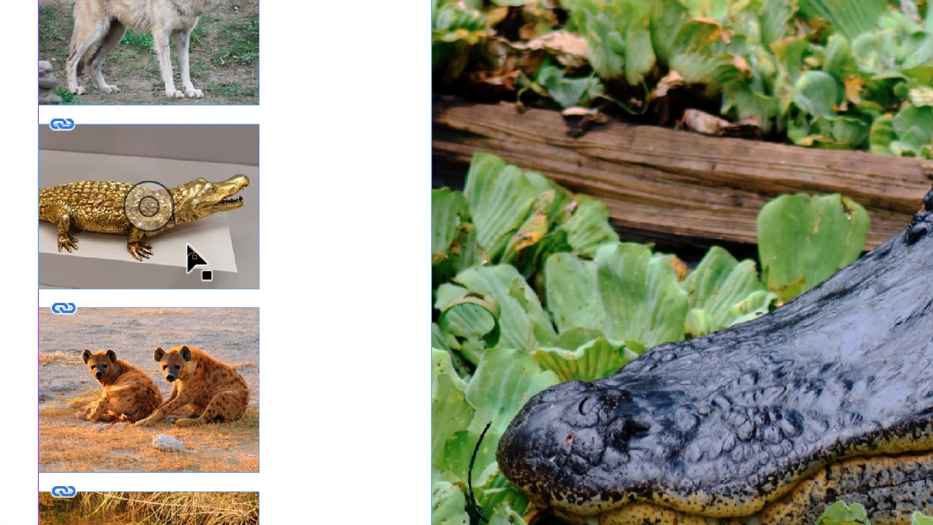
{"action": "left_click", "coordinate": [188, 245]}
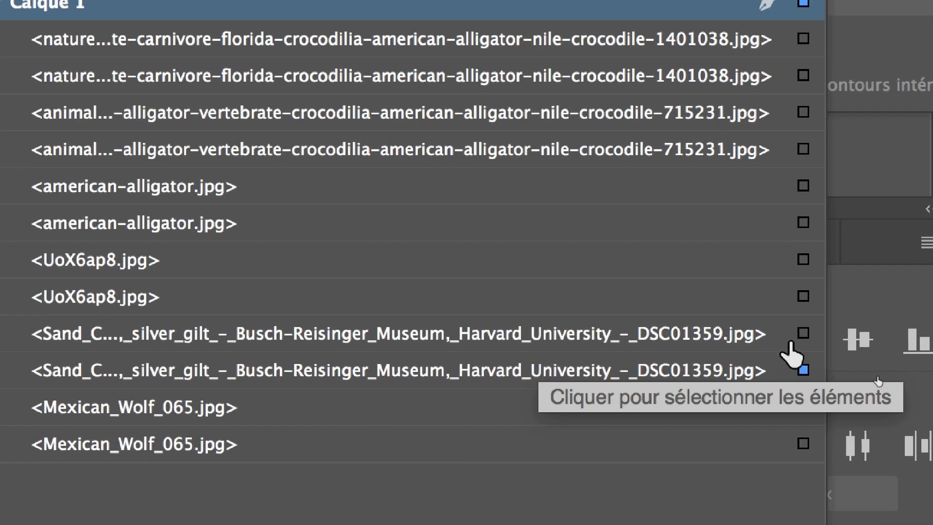
{"action": "left_click", "coordinate": [803, 338]}
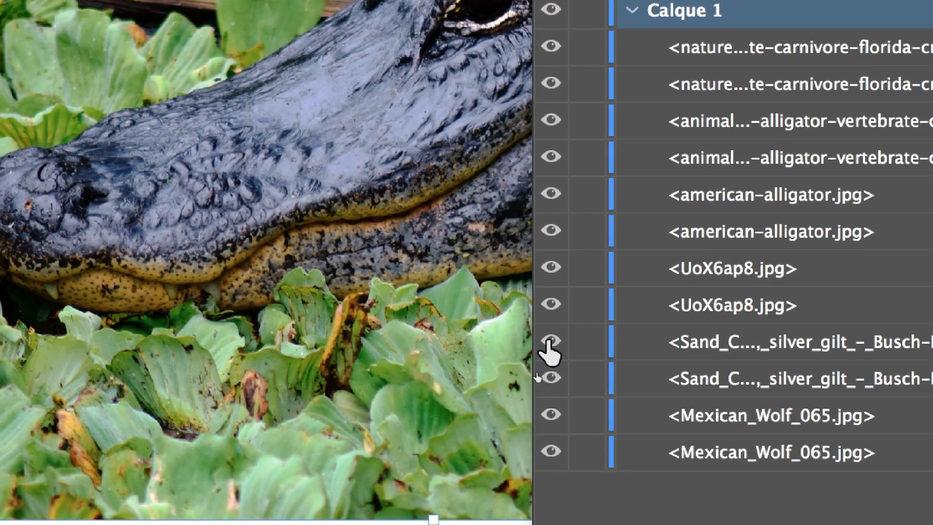
{"action": "left_click", "coordinate": [549, 342], "text": "alt"}
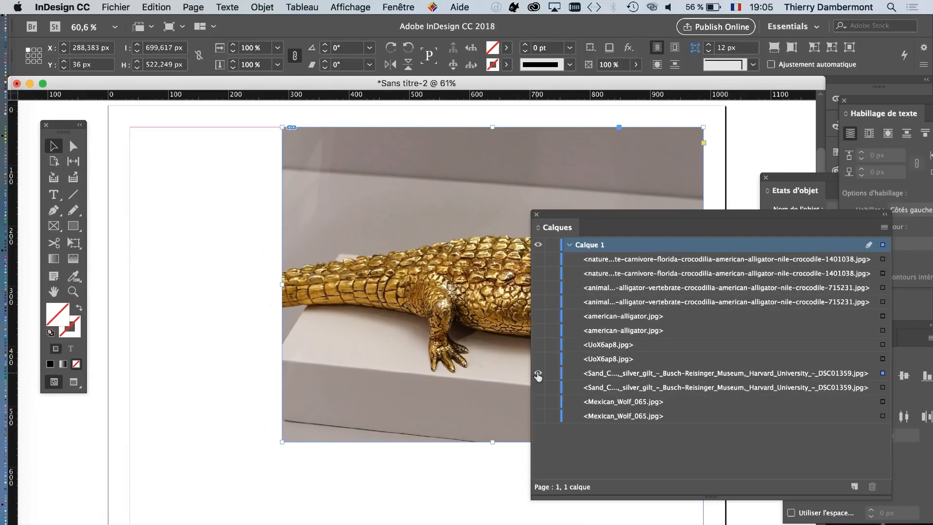
{"action": "left_click_drag", "start_coordinate": [558, 215], "coordinate": [677, 247]}
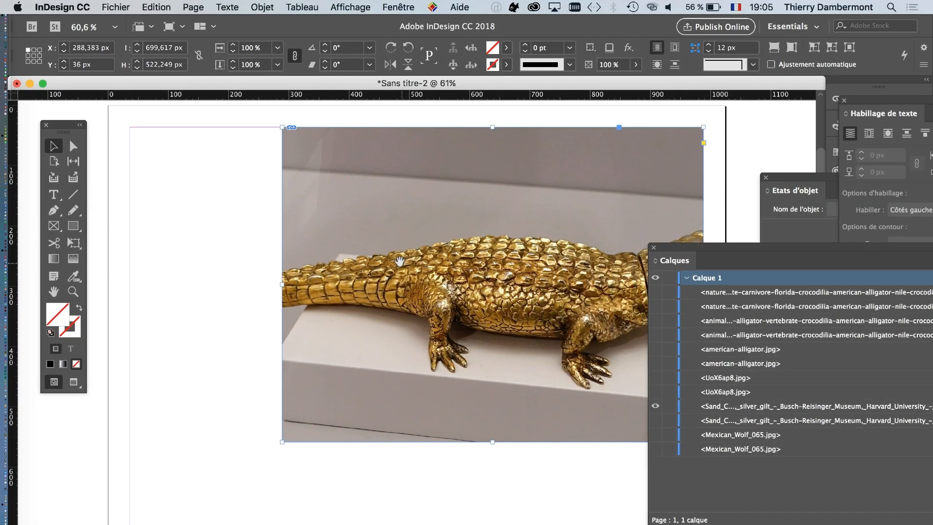
Shift the golden crocodile picture within its large frame so its head shows, and deselect it
{"action": "left_click_drag", "start_coordinate": [400, 261], "coordinate": [248, 261]}
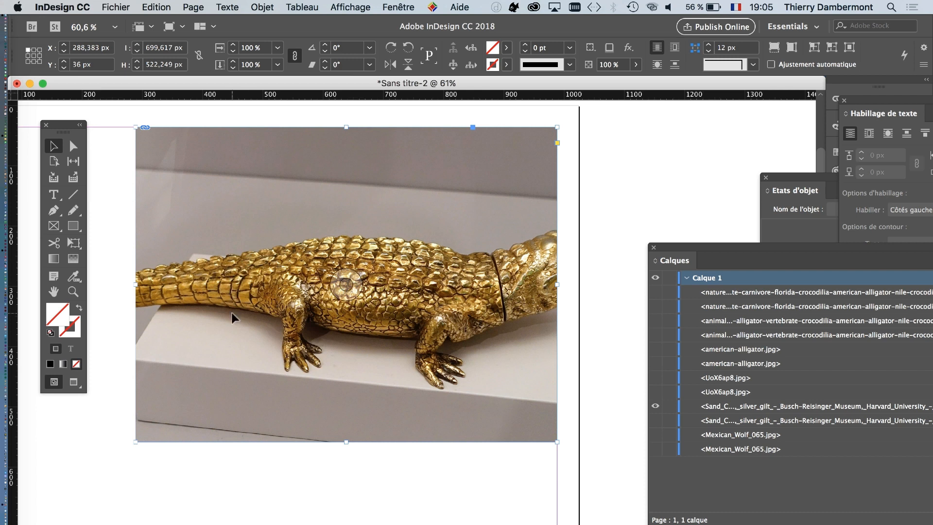
{"action": "left_click", "coordinate": [352, 280]}
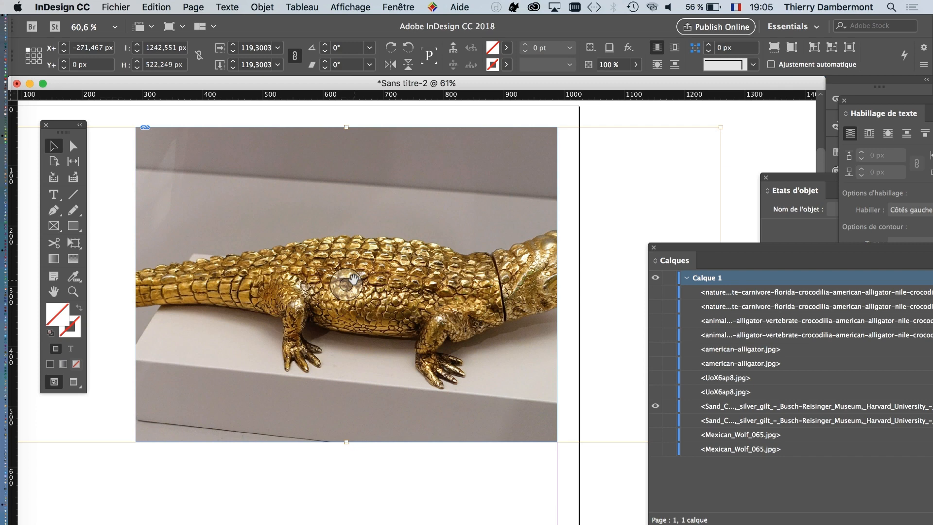
{"action": "left_click_drag", "start_coordinate": [352, 284], "coordinate": [238, 274]}
{"action": "left_click", "coordinate": [465, 477]}
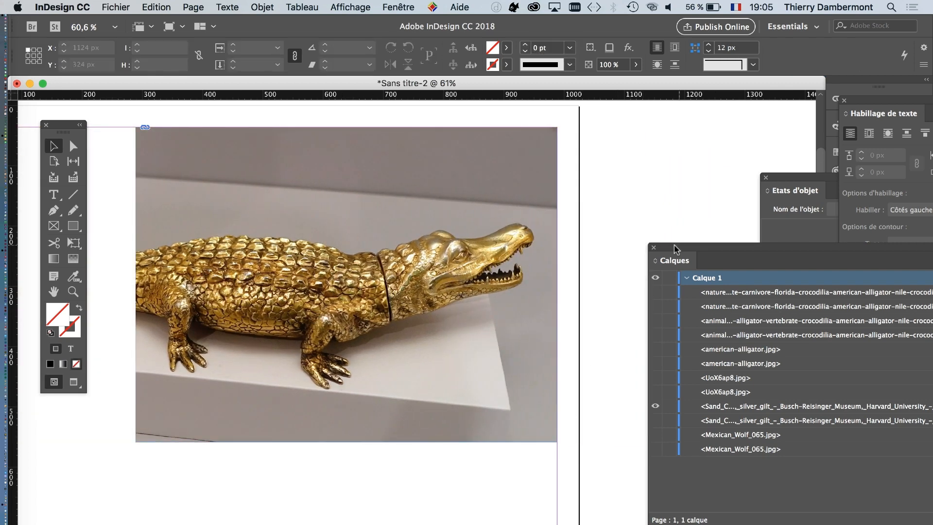
Make all objects of layer Calque 1 visible again
{"action": "scroll", "coordinate": [558, 261], "scroll_direction": "left", "scroll_amount": 8}
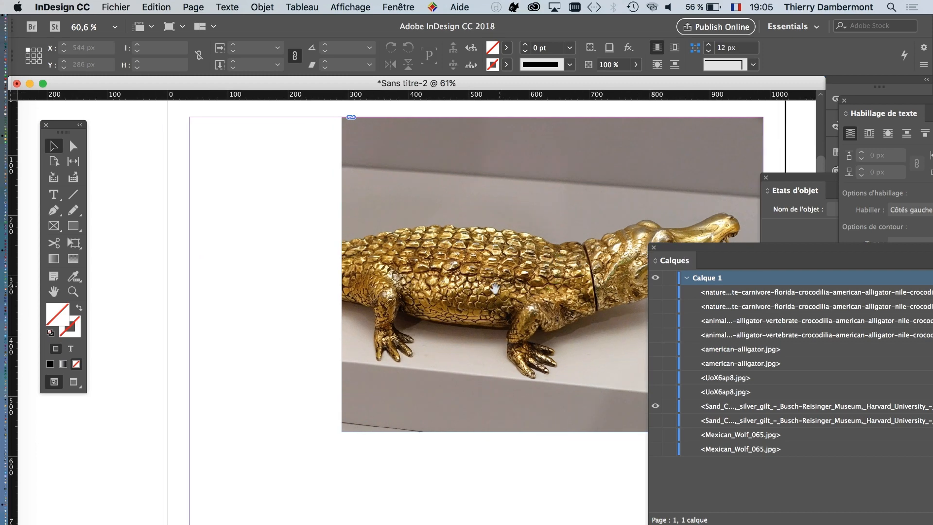
{"action": "scroll", "coordinate": [494, 288], "scroll_direction": "right", "scroll_amount": 4}
{"action": "left_click_drag", "start_coordinate": [693, 250], "coordinate": [605, 168]}
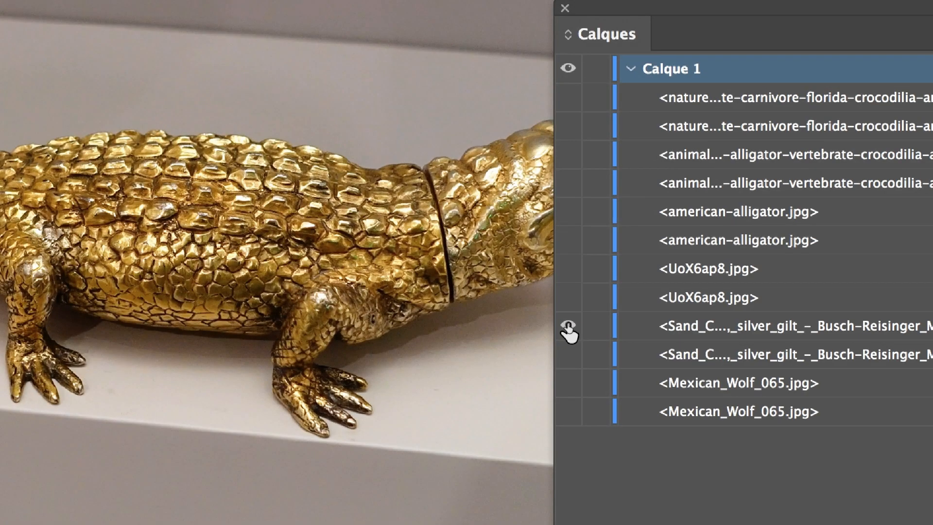
{"action": "left_click", "coordinate": [568, 327], "text": "alt"}
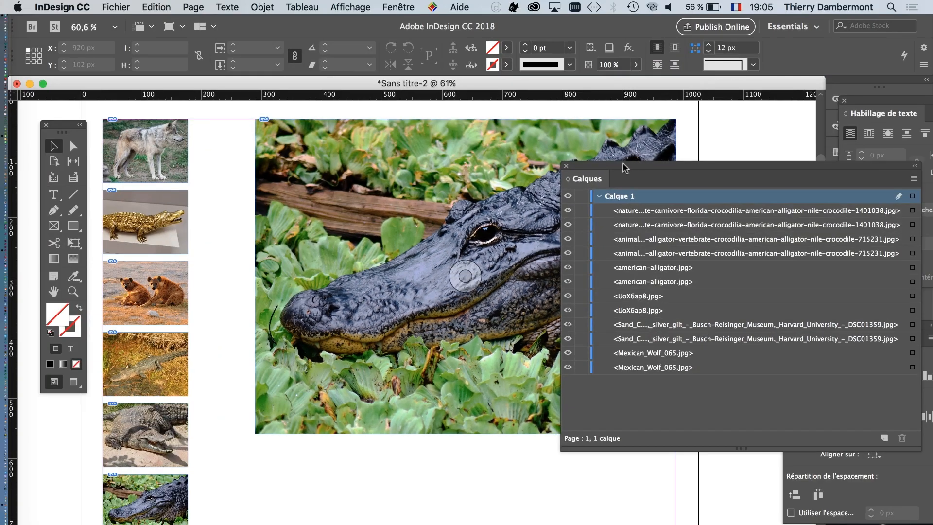
Save the document as "OEM diaporama vs2.indd" in the CUM 4 folder
{"action": "left_click", "coordinate": [116, 6]}
{"action": "left_click", "coordinate": [167, 104]}
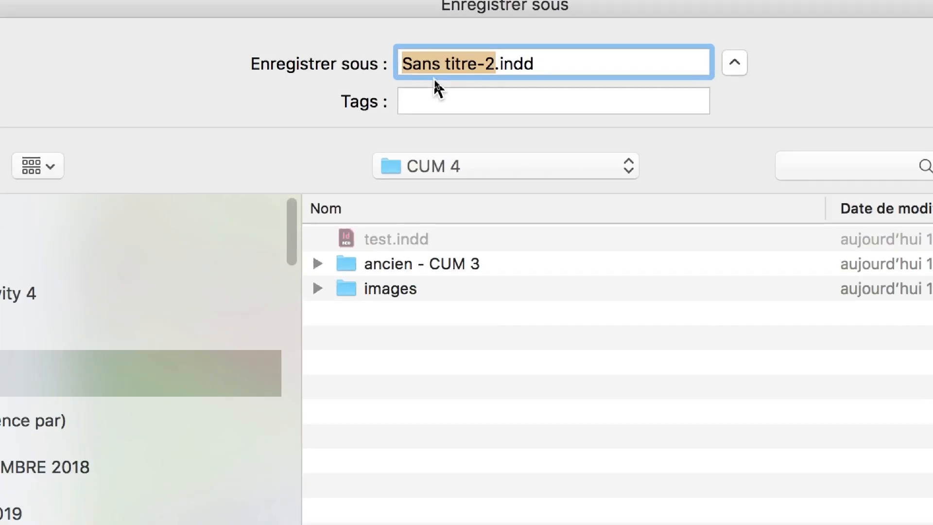
{"action": "type", "text": "OEM diaporama vs2"}
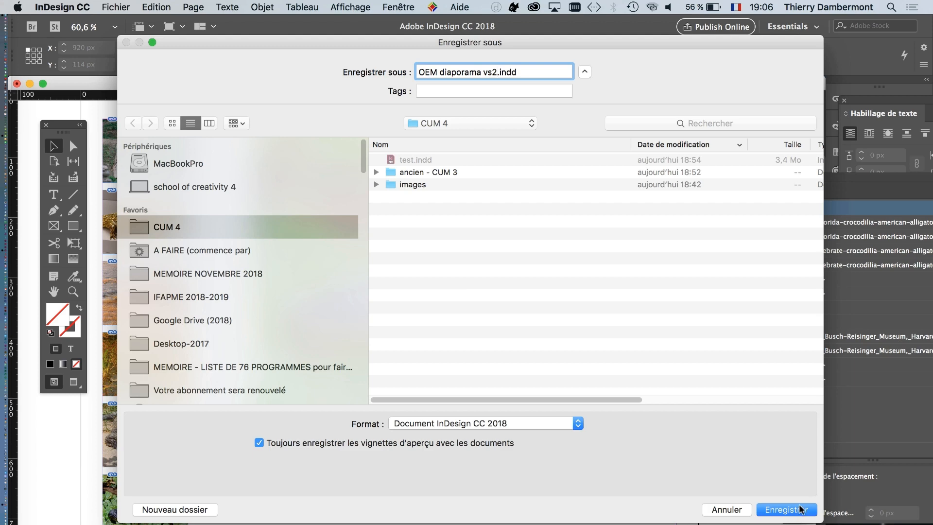
{"action": "left_click", "coordinate": [800, 509]}
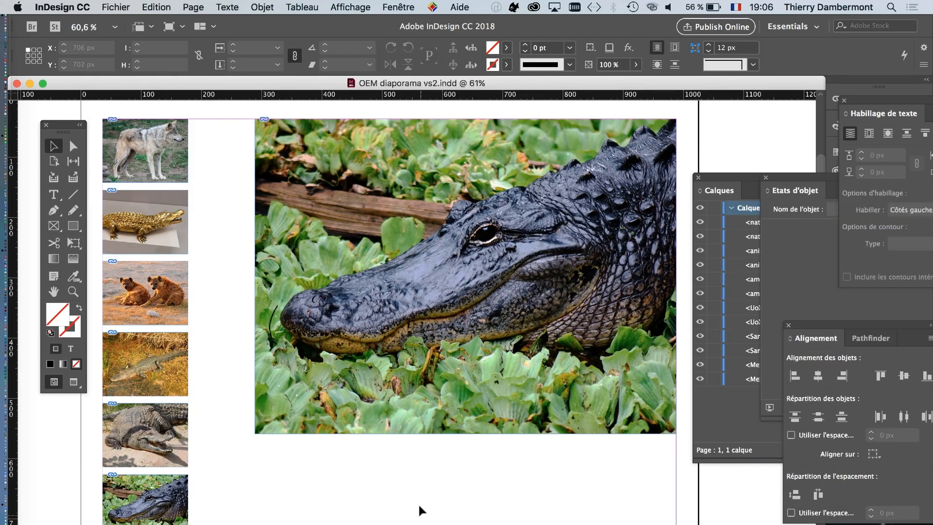
Display the whole page at 50%, select all the stacked large images and move the layers window below them
{"action": "key", "text": "super+0"}
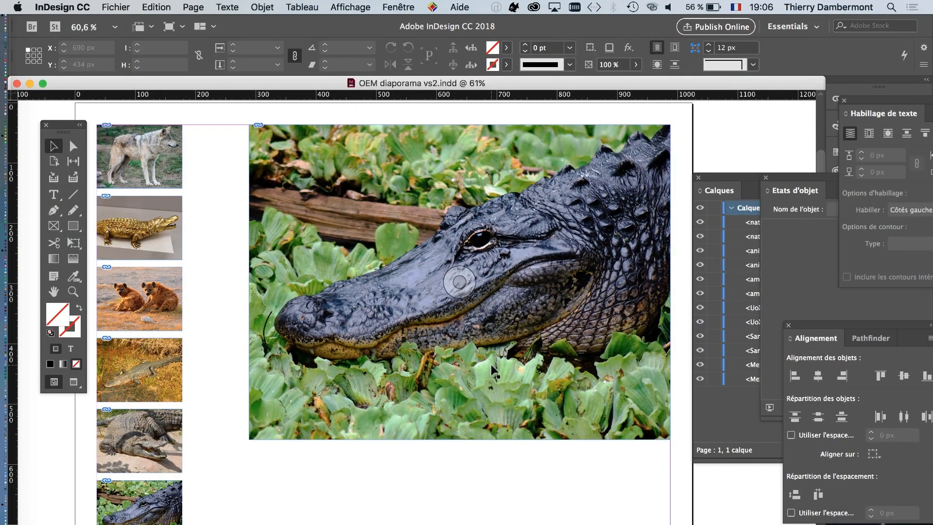
{"action": "key", "text": "super+minus"}
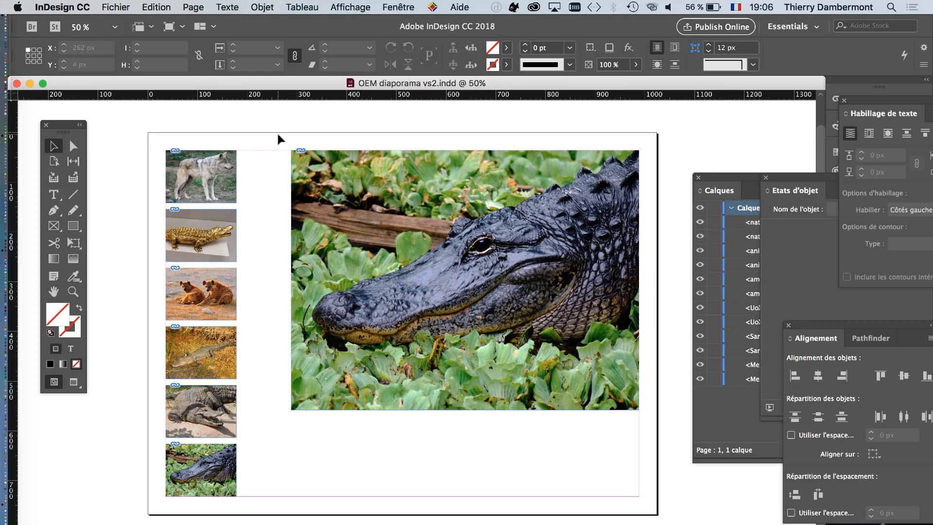
{"action": "left_click_drag", "start_coordinate": [278, 135], "coordinate": [658, 457]}
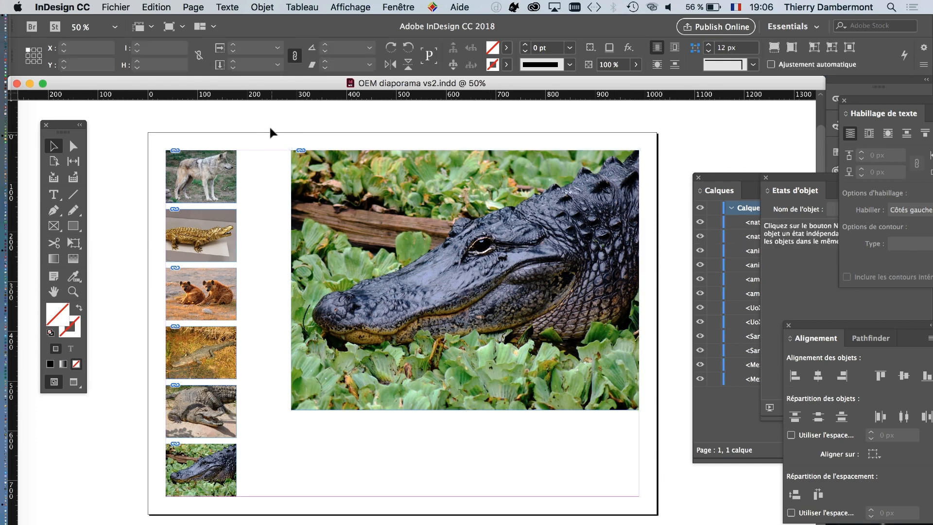
{"action": "left_click_drag", "start_coordinate": [264, 122], "coordinate": [646, 442]}
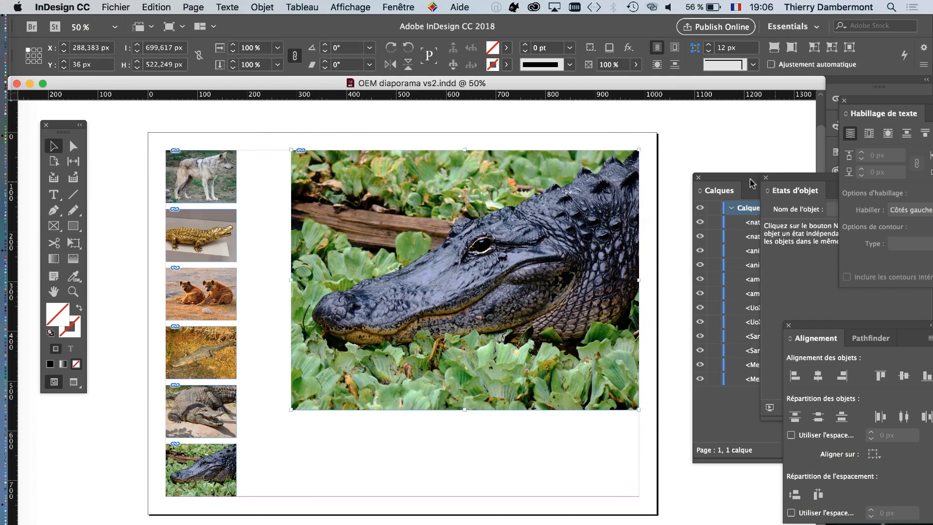
{"action": "left_click_drag", "start_coordinate": [747, 184], "coordinate": [520, 455]}
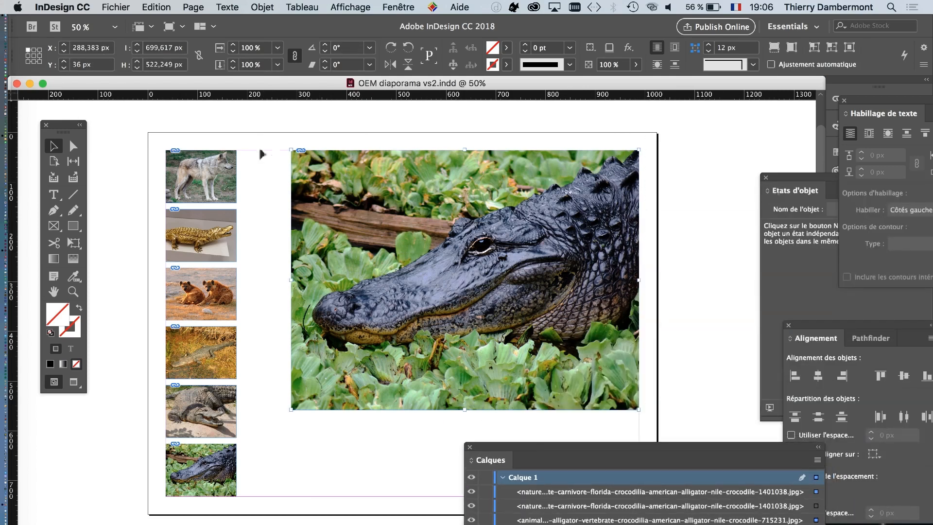
{"action": "left_click_drag", "start_coordinate": [281, 124], "coordinate": [443, 232]}
Convert the selected large images into a multi-state object and place the object states window clear of the picture
{"action": "left_click_drag", "start_coordinate": [784, 176], "coordinate": [632, 131]}
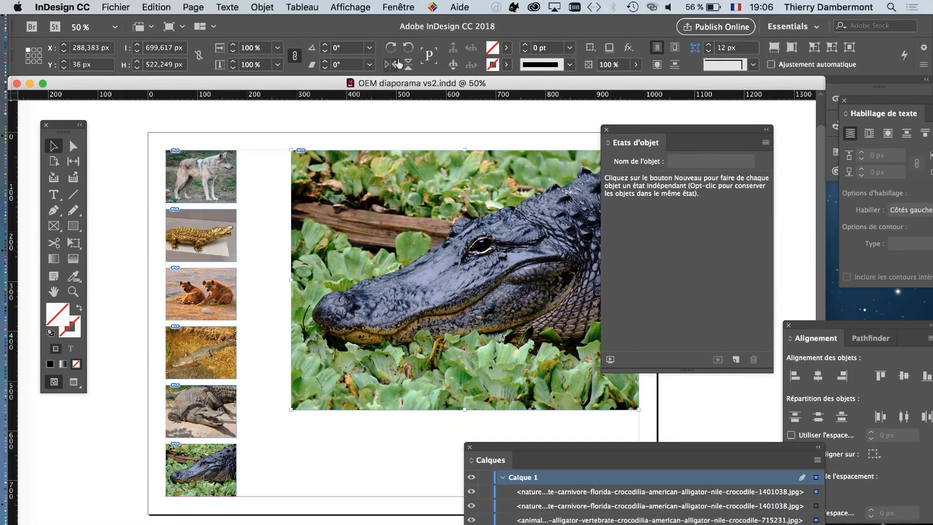
{"action": "left_click", "coordinate": [397, 6]}
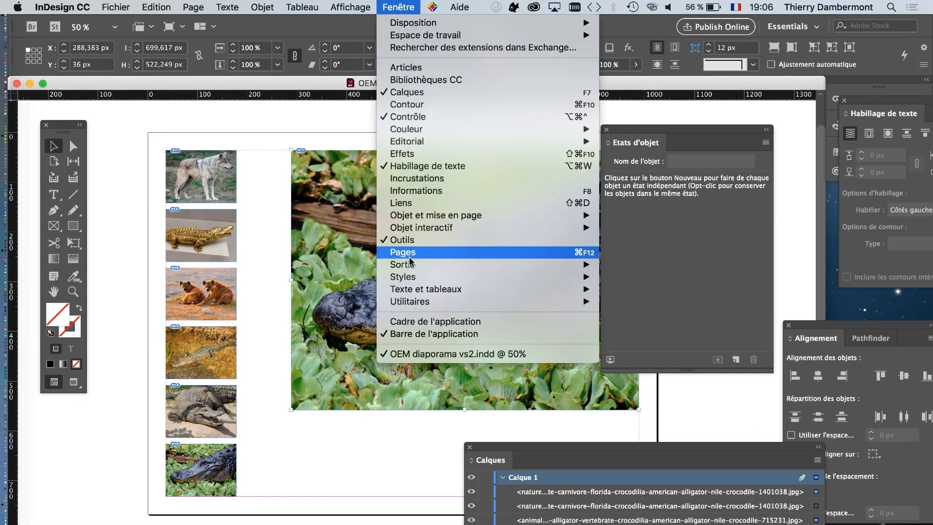
{"action": "mouse_move", "coordinate": [428, 226]}
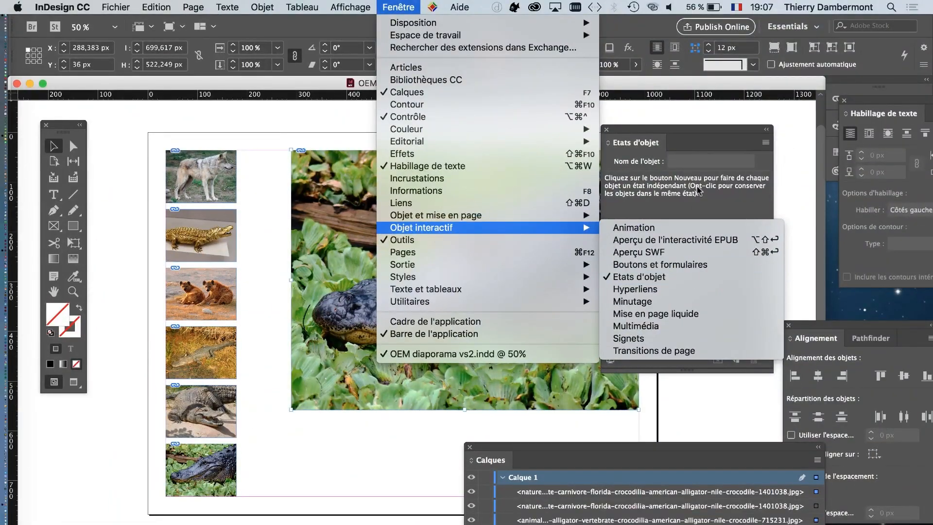
{"action": "left_click", "coordinate": [704, 203]}
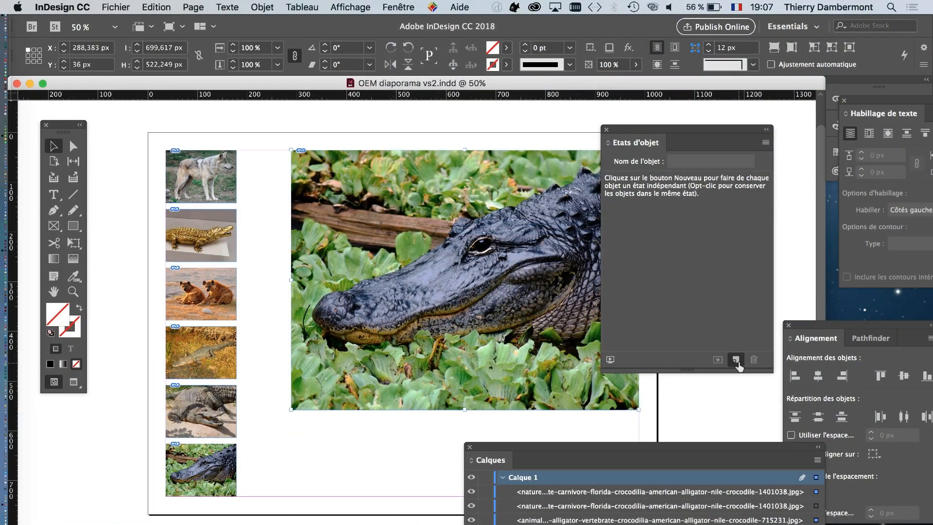
{"action": "left_click", "coordinate": [736, 362]}
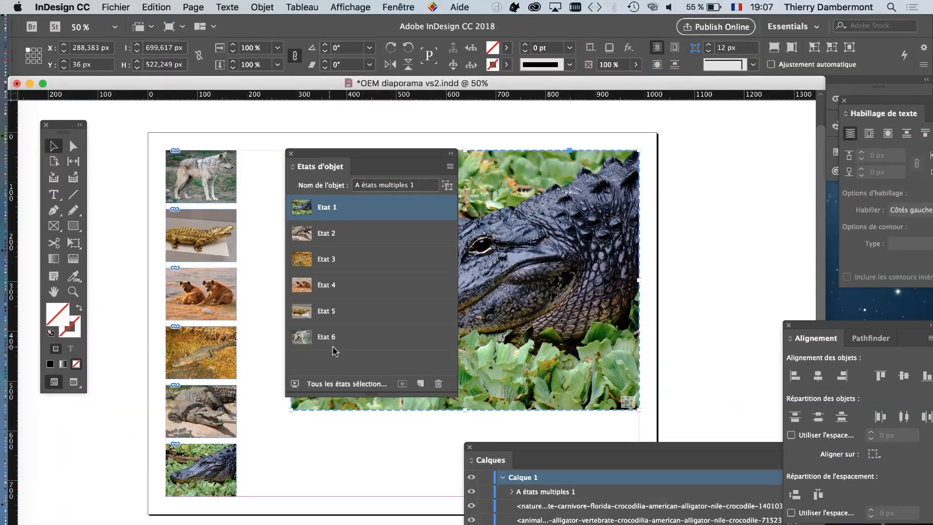
{"action": "left_click_drag", "start_coordinate": [336, 150], "coordinate": [493, 170]}
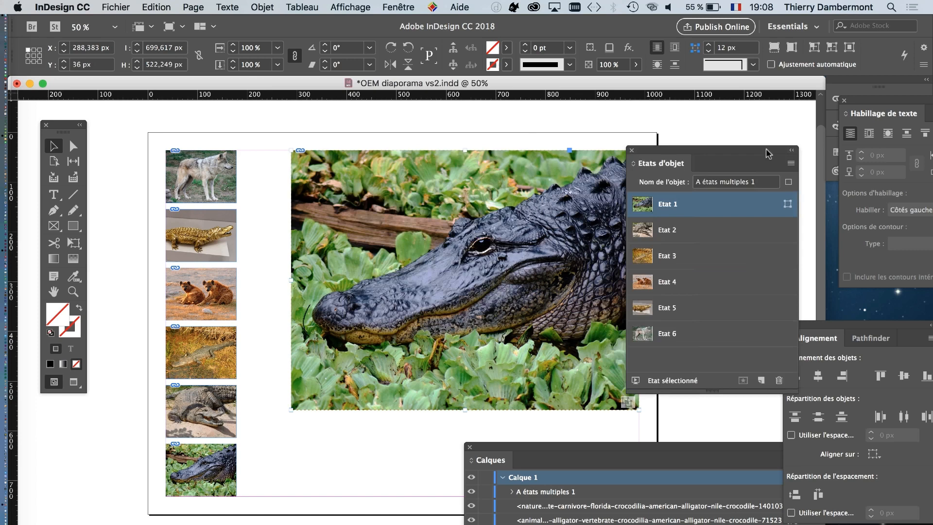
{"action": "left_click_drag", "start_coordinate": [767, 153], "coordinate": [868, 132]}
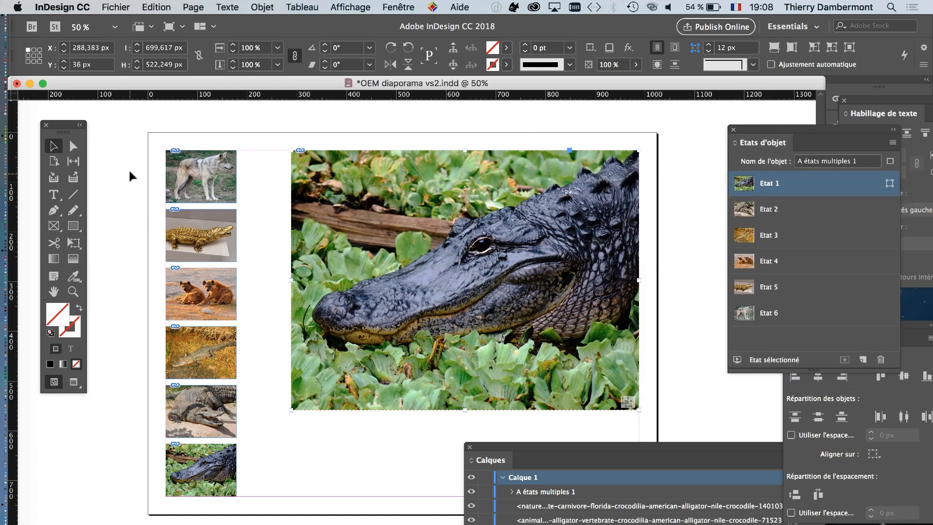
Deselect the multi-state object and select all six animal thumbnails in the column
{"action": "left_click", "coordinate": [235, 493]}
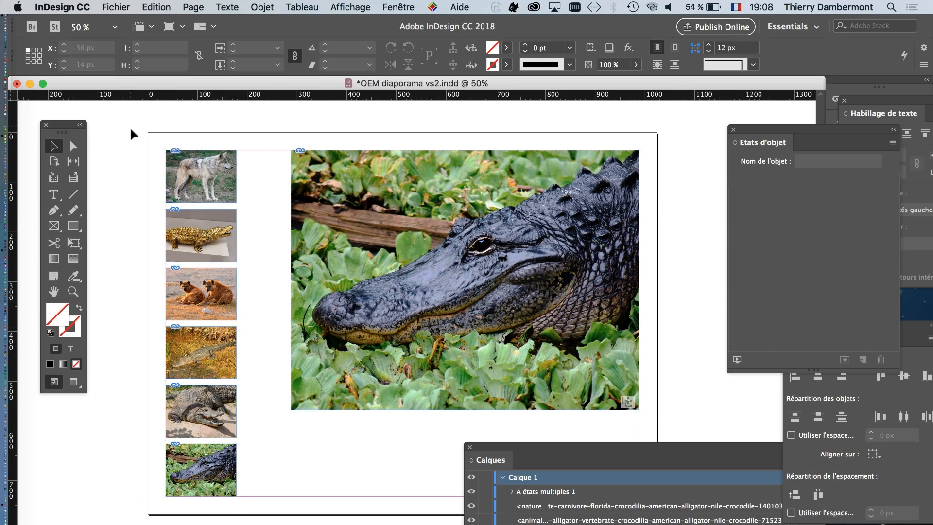
{"action": "left_click_drag", "start_coordinate": [129, 126], "coordinate": [176, 391]}
{"action": "left_click_drag", "start_coordinate": [213, 483], "coordinate": [215, 491]}
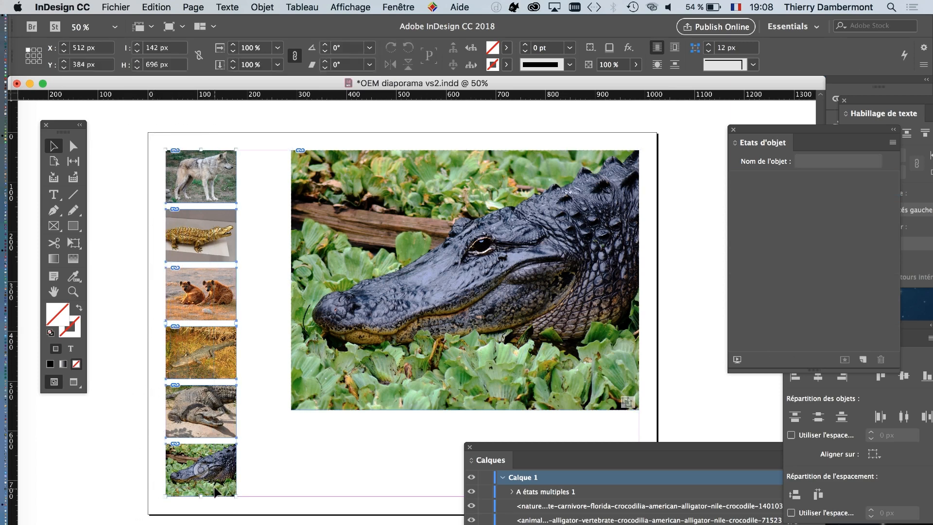
Move the object states window below the picture, open the Boutons et formulaires window and place it near the thumbnails
{"action": "left_click_drag", "start_coordinate": [760, 132], "coordinate": [276, 490]}
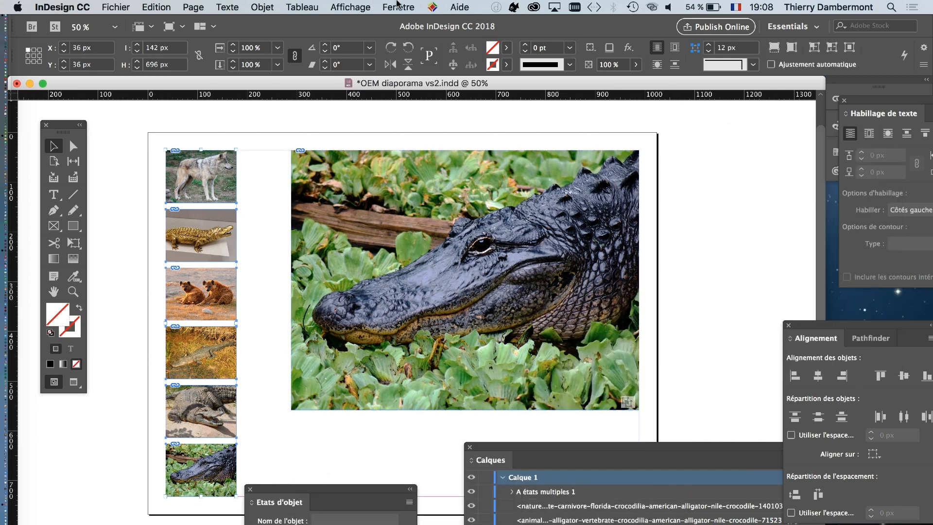
{"action": "left_click", "coordinate": [397, 7]}
{"action": "mouse_move", "coordinate": [502, 230]}
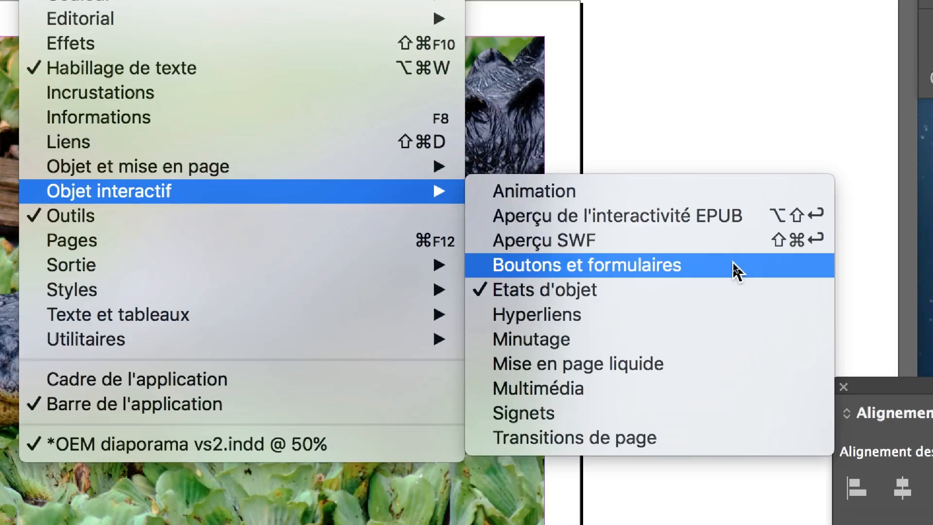
{"action": "left_click", "coordinate": [733, 262]}
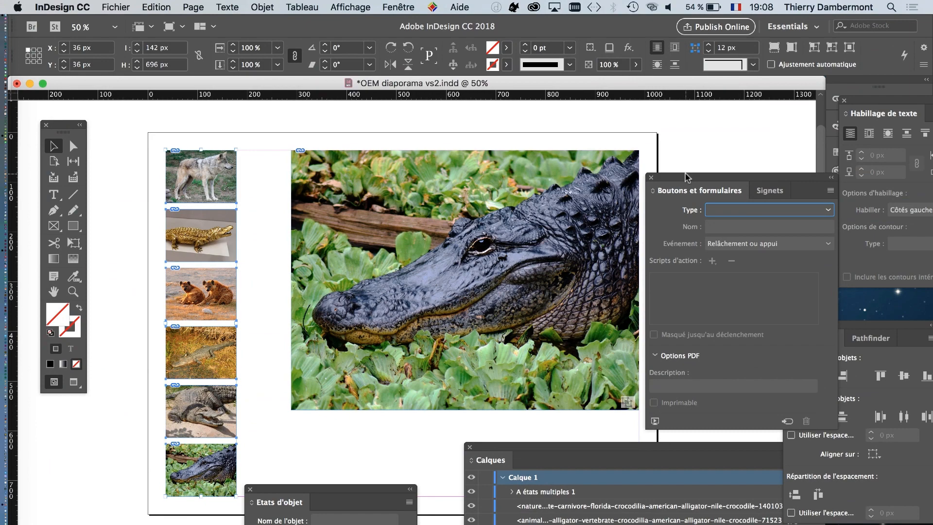
{"action": "left_click_drag", "start_coordinate": [687, 176], "coordinate": [356, 124]}
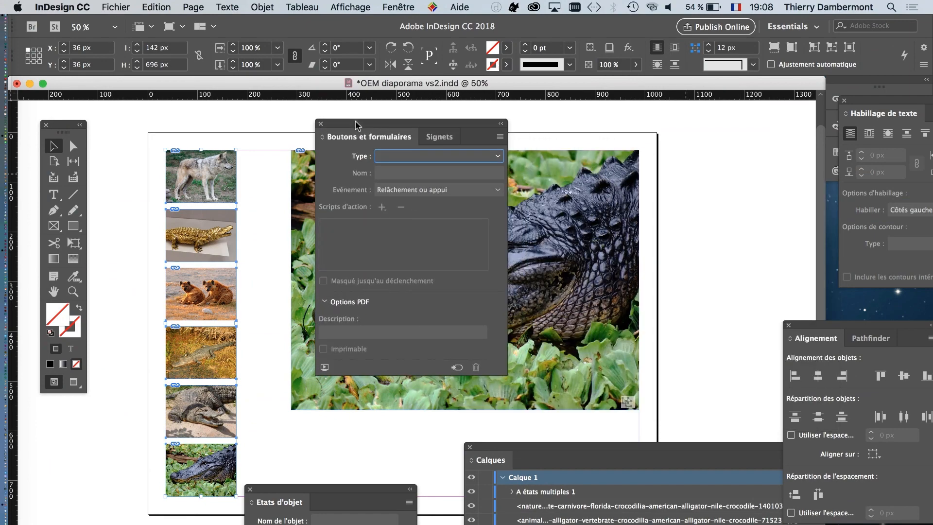
{"action": "left_click_drag", "start_coordinate": [359, 492], "coordinate": [413, 493]}
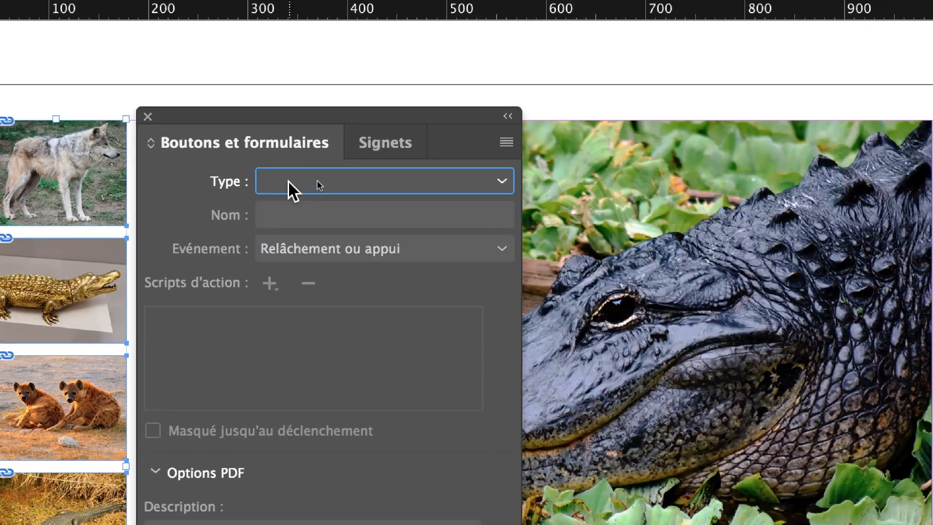
Convert the six selected animal thumbnails into objects of type Bouton and keep the button settings window beside them
{"action": "left_click", "coordinate": [399, 212]}
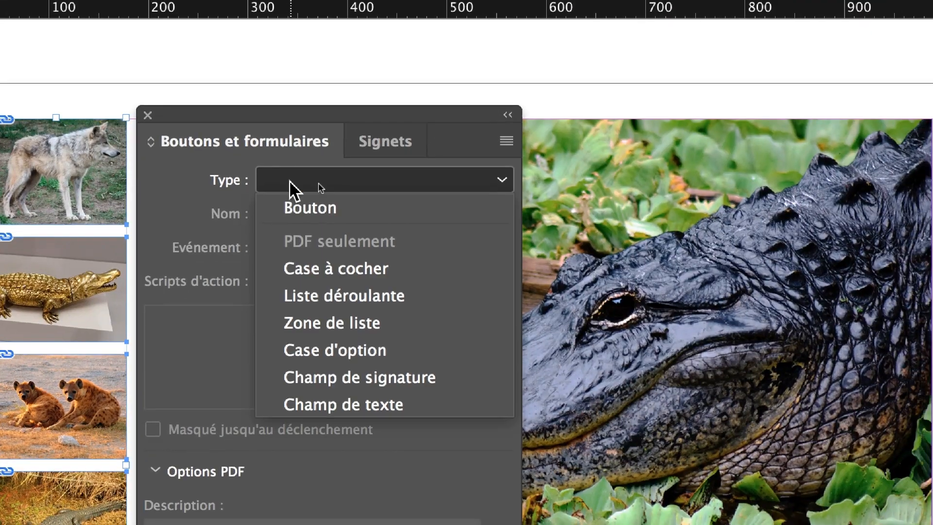
{"action": "left_click", "coordinate": [290, 191]}
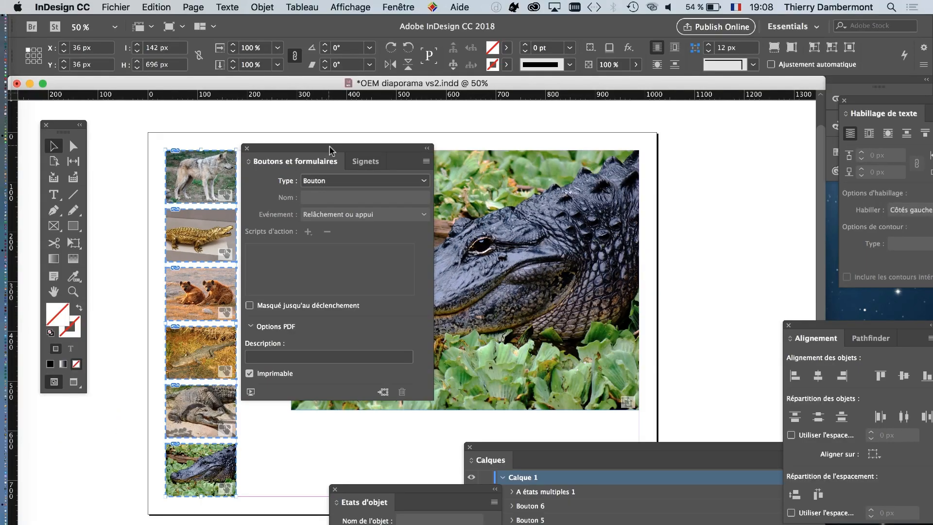
{"action": "left_click_drag", "start_coordinate": [329, 150], "coordinate": [312, 132]}
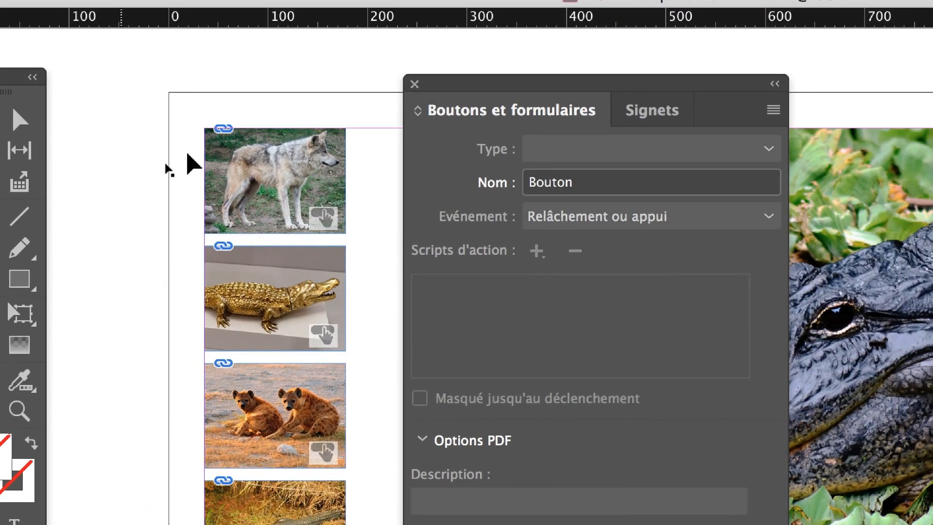
{"action": "left_click", "coordinate": [272, 166]}
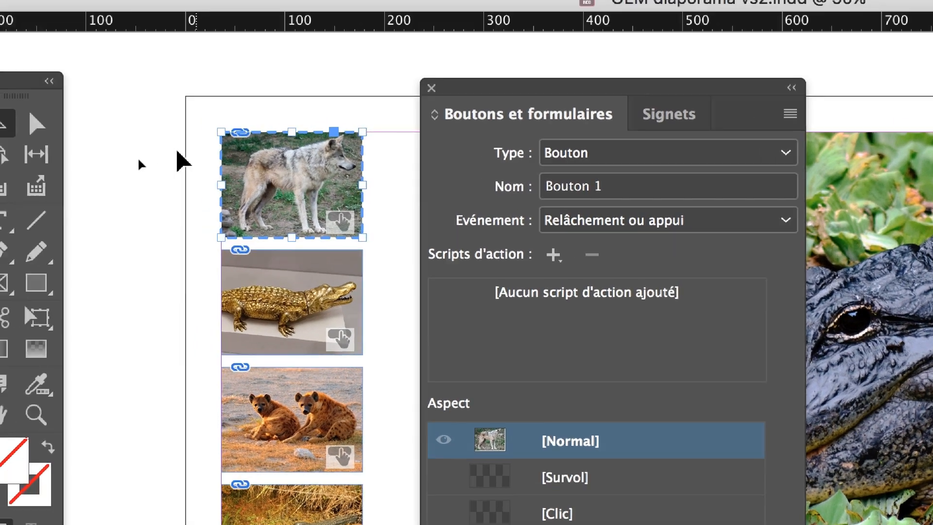
{"action": "left_click", "coordinate": [145, 147]}
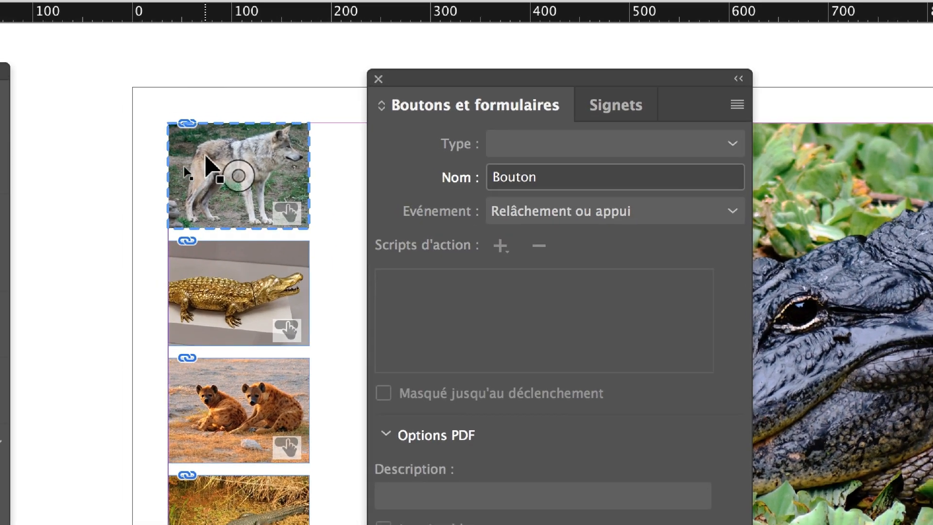
{"action": "left_click", "coordinate": [204, 157]}
{"action": "left_click", "coordinate": [77, 161]}
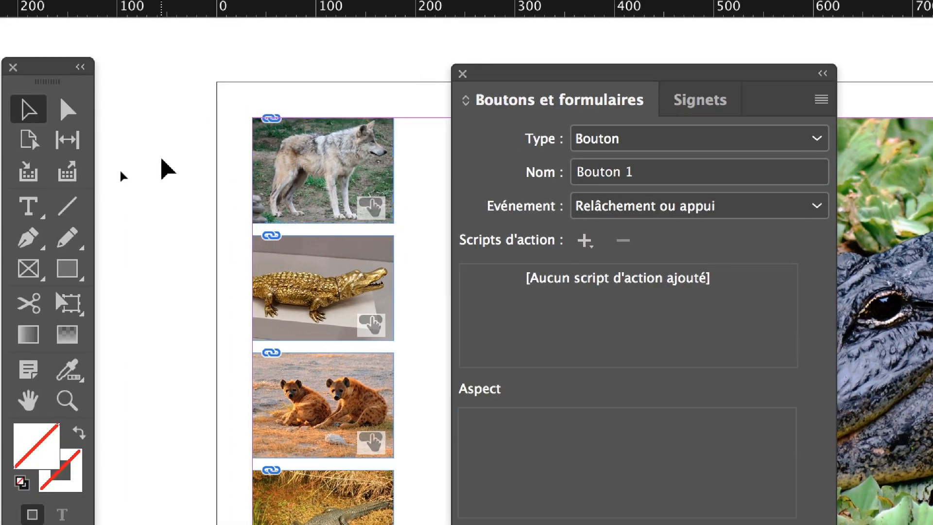
{"action": "left_click", "coordinate": [220, 173]}
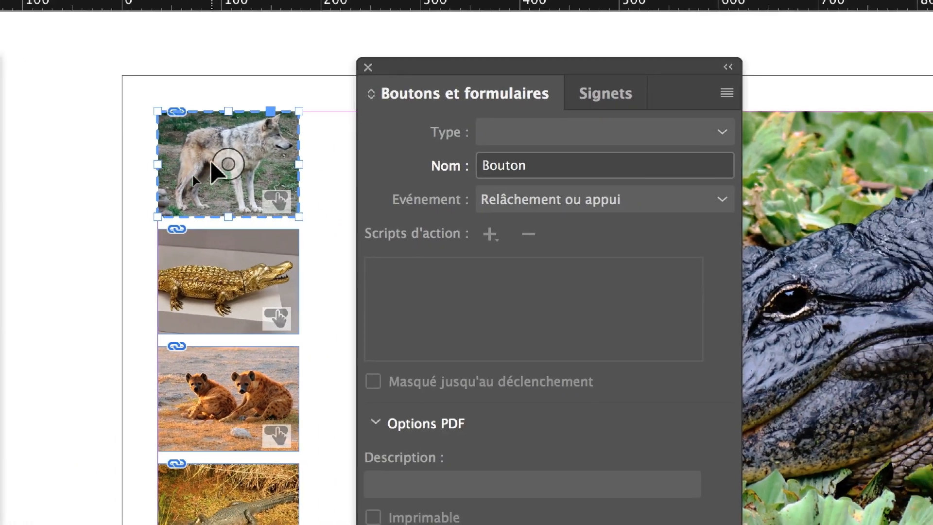
{"action": "left_click", "coordinate": [219, 164]}
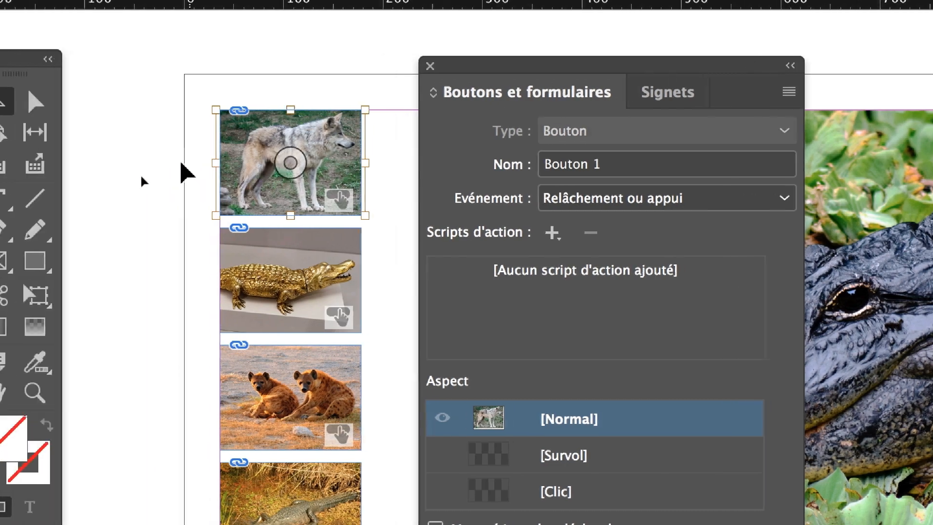
{"action": "left_click", "coordinate": [119, 161]}
Give the wolf thumbnail's button an "Atteindre l'état" action that shows Etat 6 of the multi-state object
{"action": "left_click", "coordinate": [166, 133]}
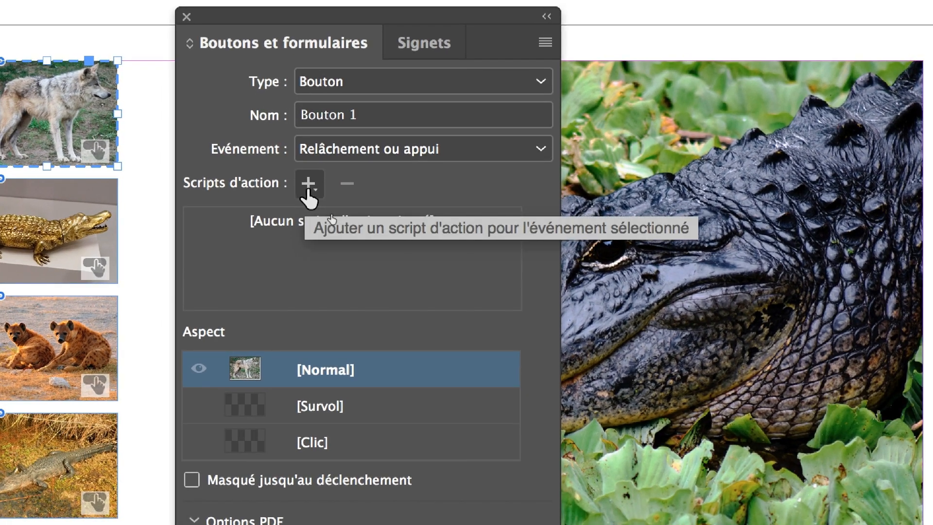
{"action": "left_click", "coordinate": [308, 189]}
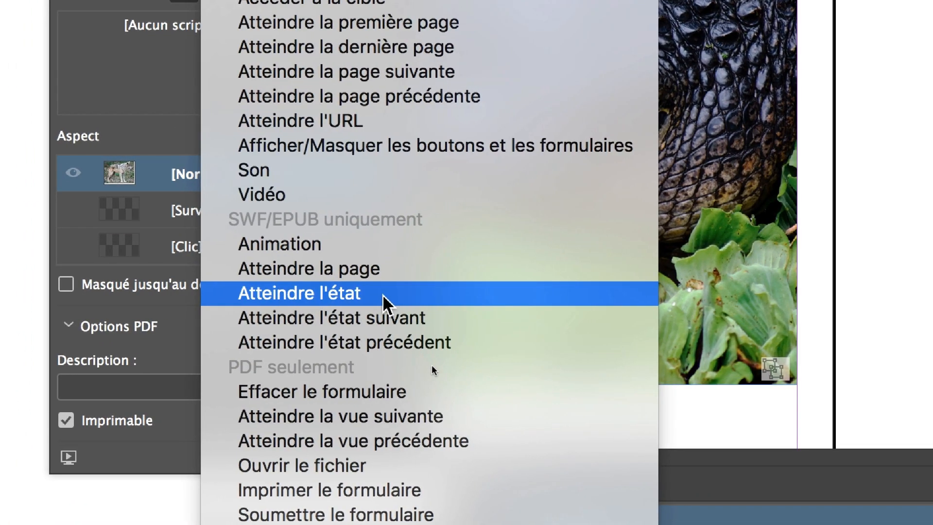
{"action": "left_click", "coordinate": [383, 295]}
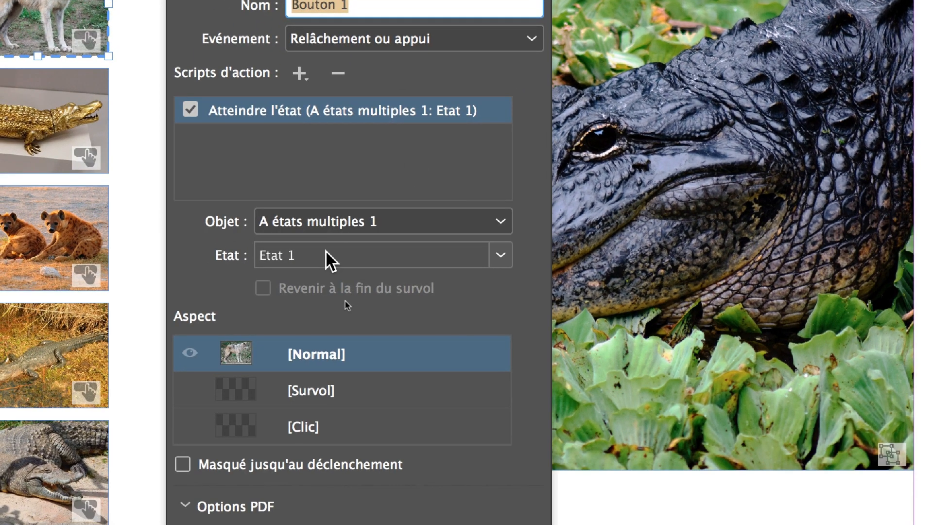
{"action": "left_click", "coordinate": [262, 343]}
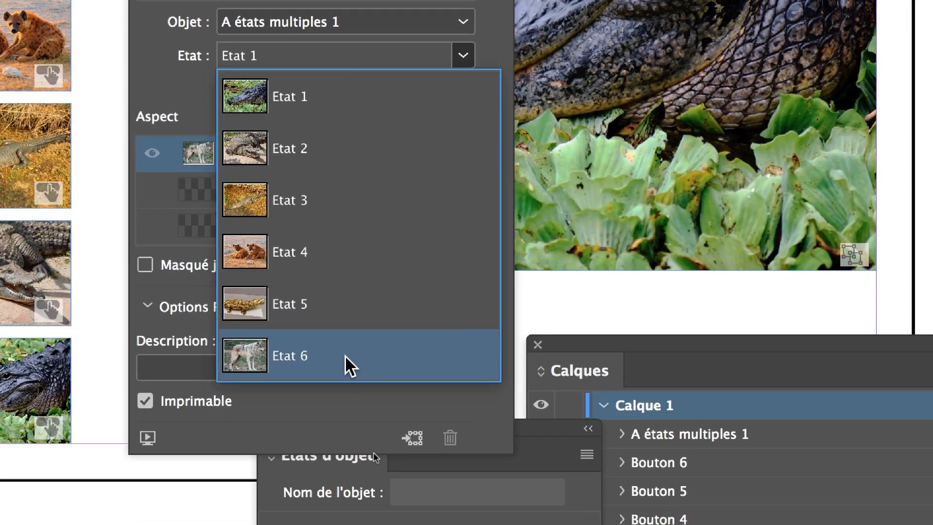
{"action": "left_click", "coordinate": [348, 364]}
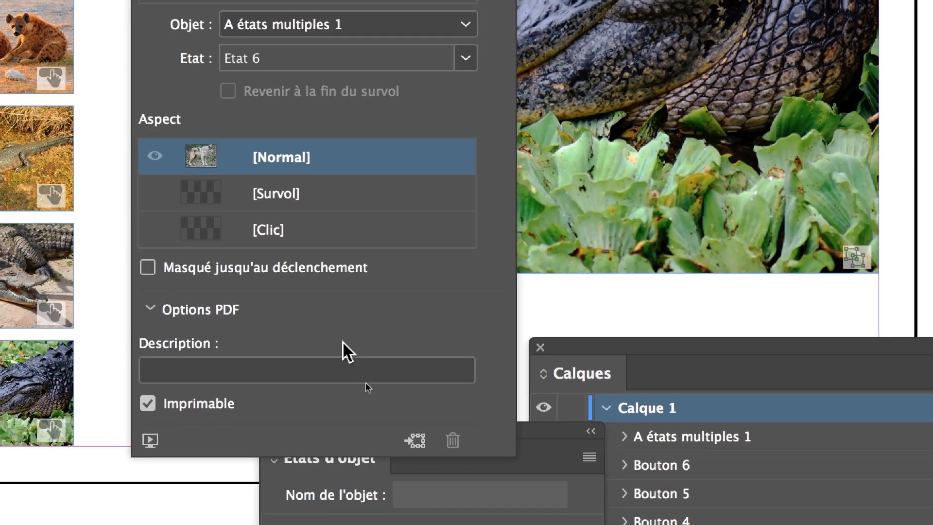
{"action": "left_click", "coordinate": [316, 236]}
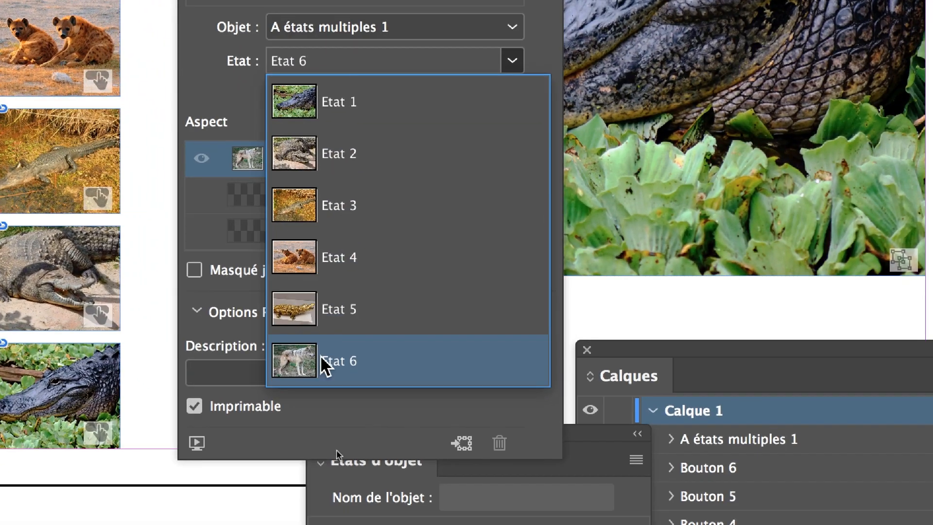
{"action": "left_click", "coordinate": [340, 421]}
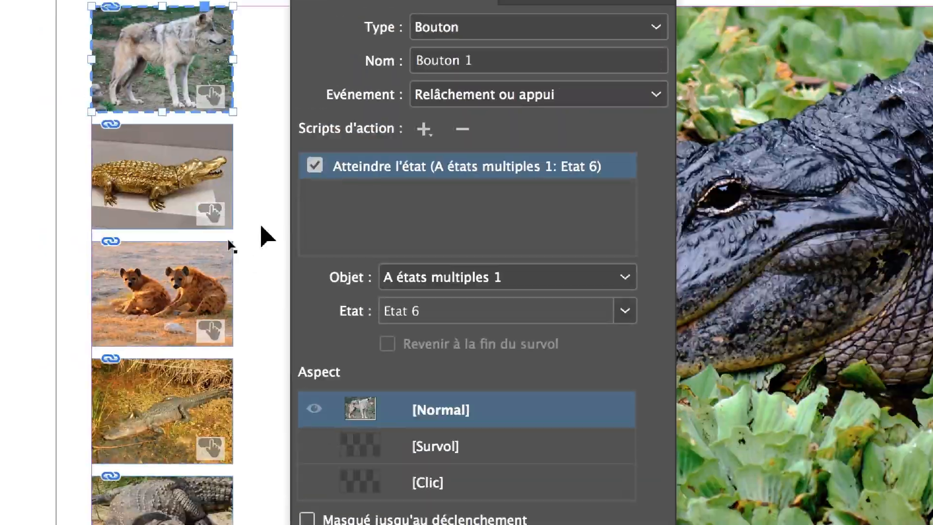
Give the golden crocodile thumbnail's button an "Atteindre l'état" action that shows Etat 5 of the multi-state object
{"action": "left_click", "coordinate": [182, 172], "text": "shift"}
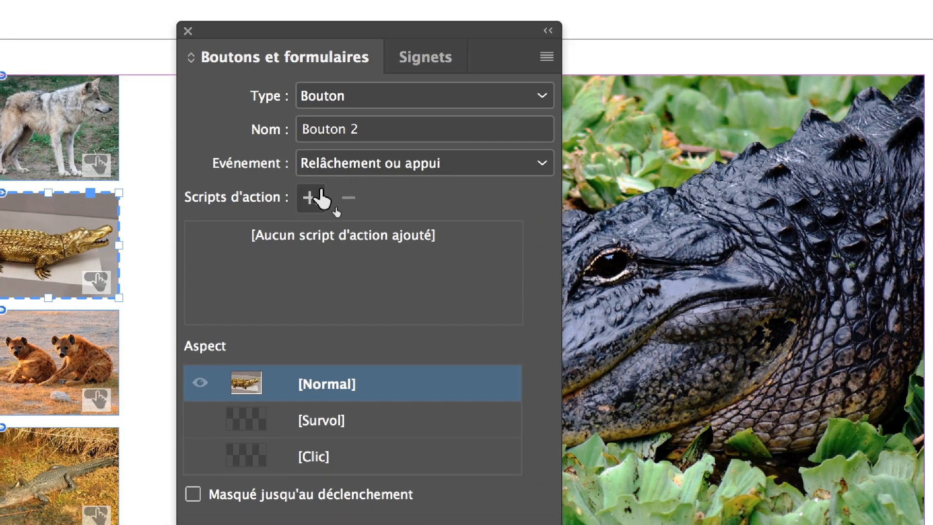
{"action": "left_click", "coordinate": [462, 183]}
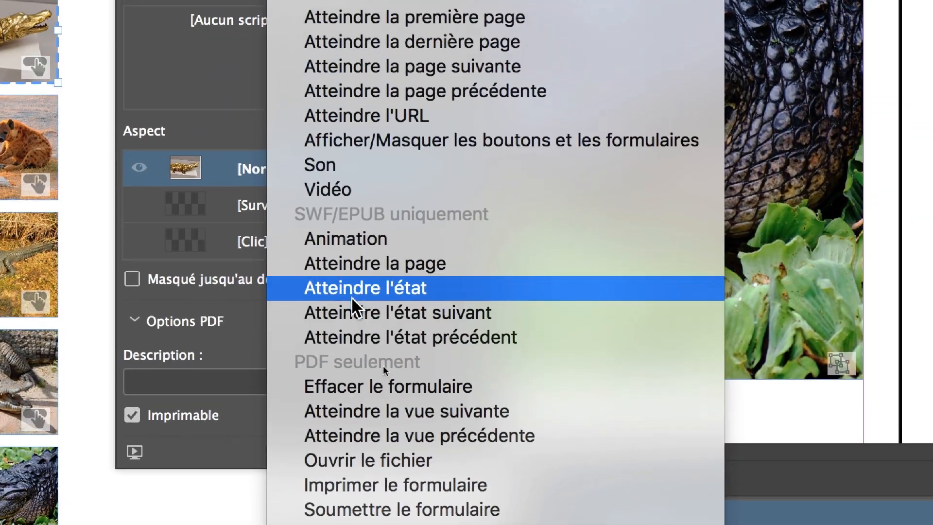
{"action": "left_click", "coordinate": [429, 492]}
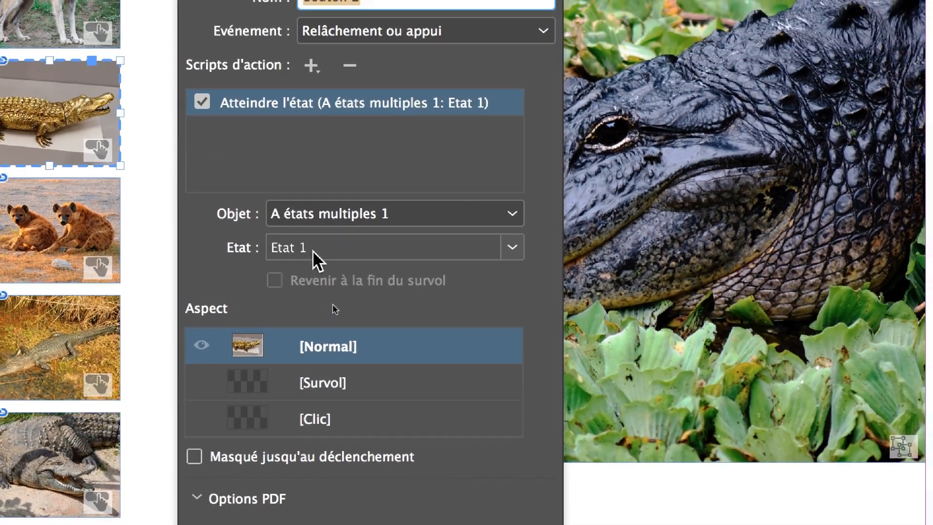
{"action": "left_click", "coordinate": [325, 242]}
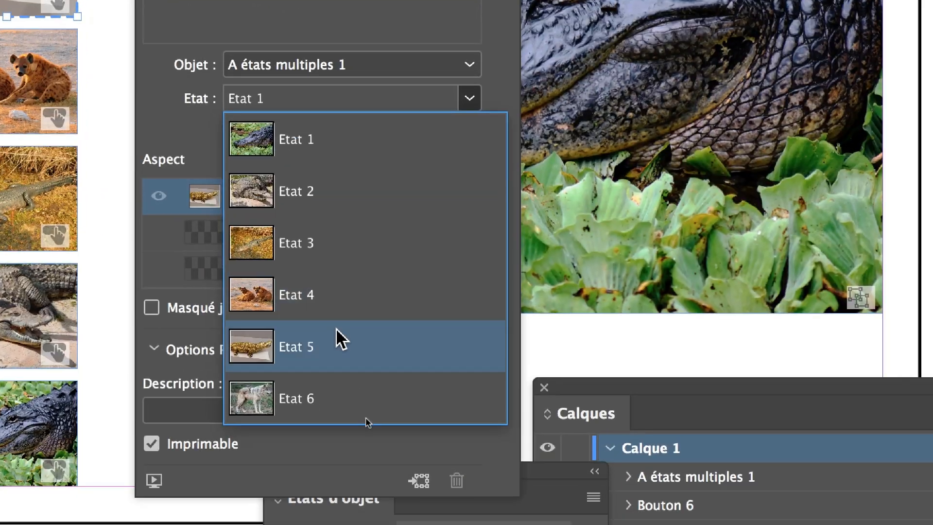
{"action": "left_click", "coordinate": [336, 395]}
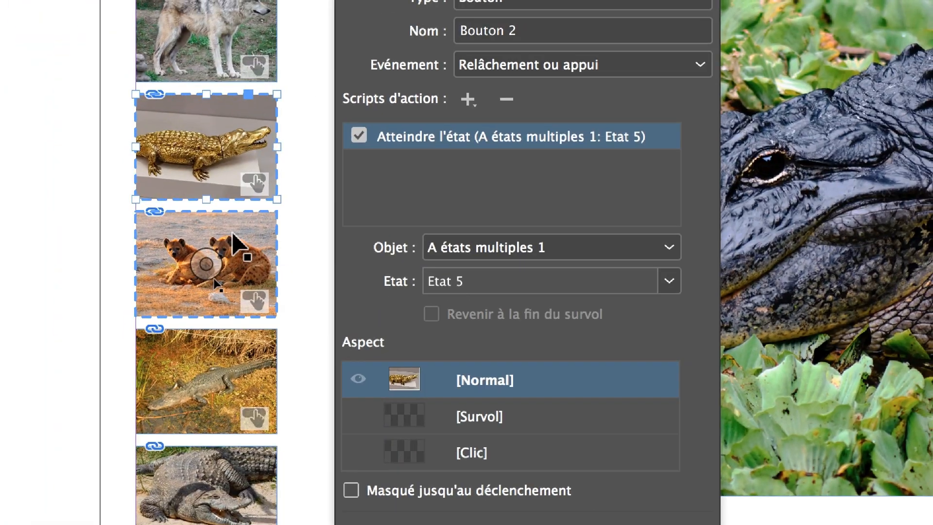
Give the hyenas thumbnail's button an "Atteindre l'état" action that shows Etat 4 of the multi-state object
{"action": "left_click", "coordinate": [223, 272]}
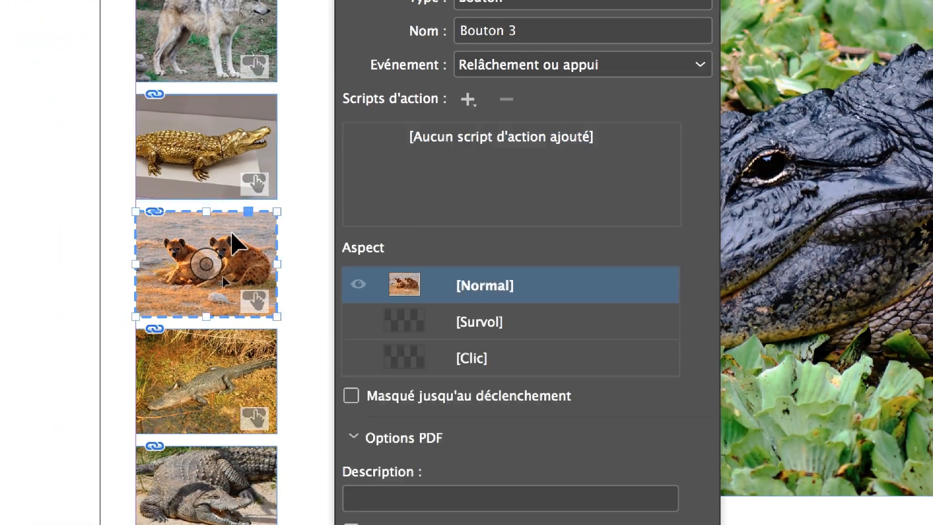
{"action": "left_click", "coordinate": [468, 99]}
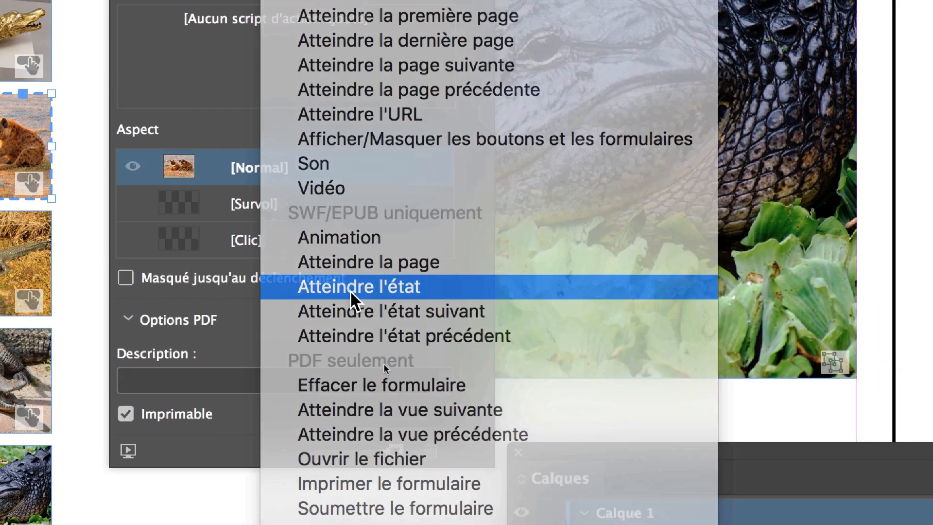
{"action": "left_click", "coordinate": [349, 290]}
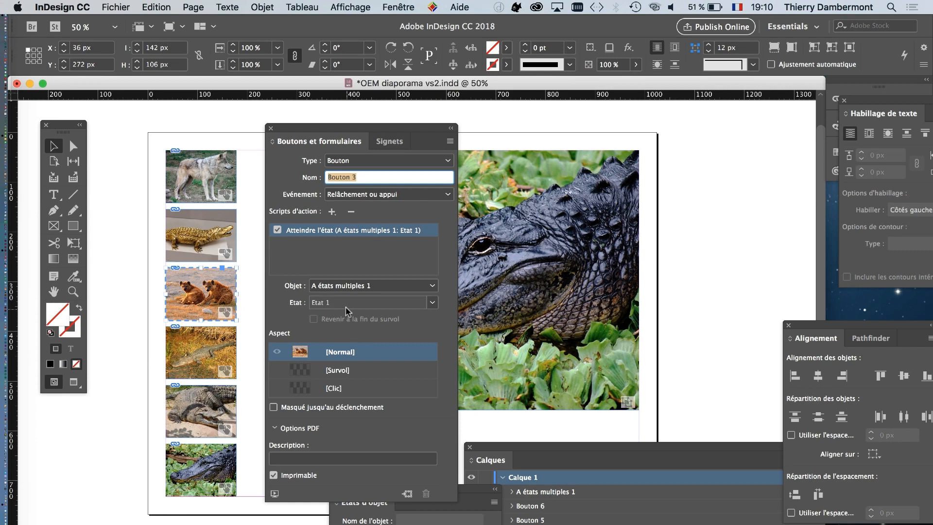
{"action": "left_click", "coordinate": [346, 304]}
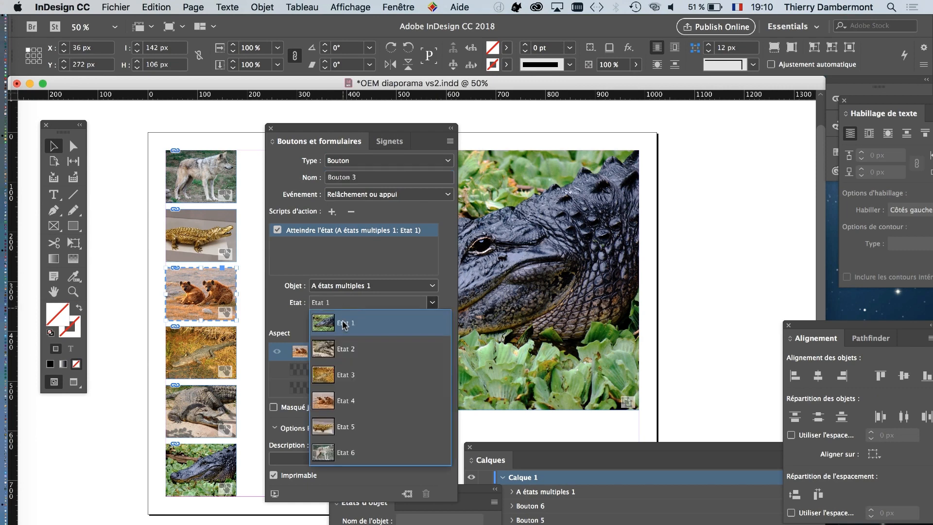
{"action": "left_click", "coordinate": [364, 396]}
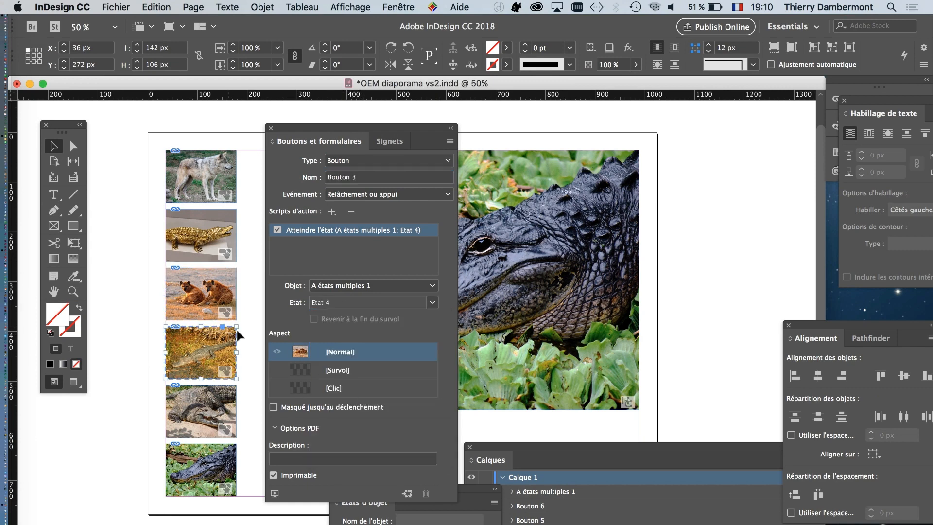
Give the fourth thumbnail's button, the crocodile in yellow grass, an "Atteindre l'état" action that shows Etat 3
{"action": "left_click", "coordinate": [332, 212]}
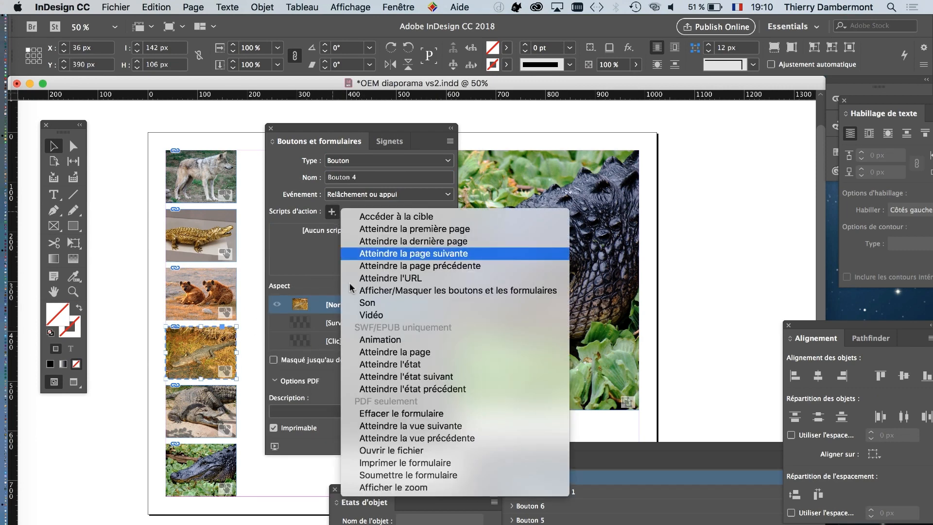
{"action": "left_click", "coordinate": [407, 364]}
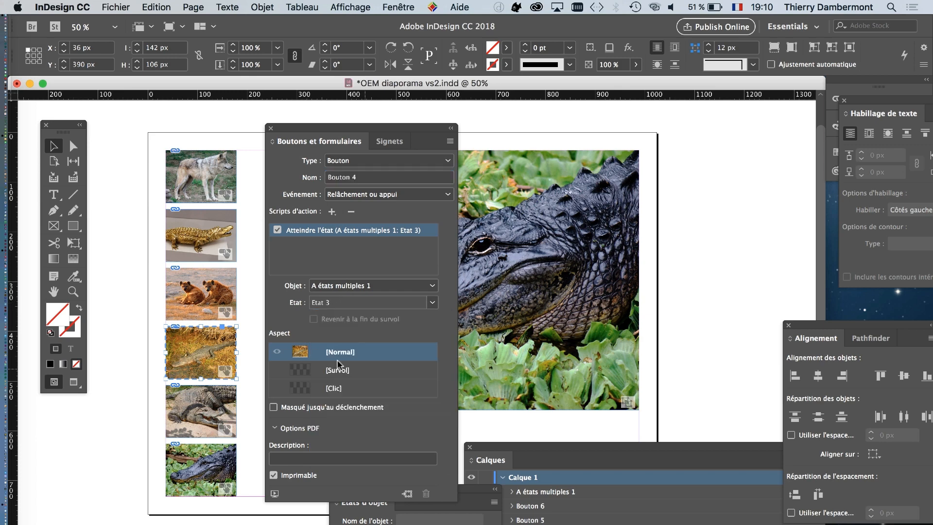
Give the fifth thumbnail's button, the crocodile resting on sand, an "Atteindre l'état" action that shows Etat 2 of the multi-state object
{"action": "left_click", "coordinate": [224, 406]}
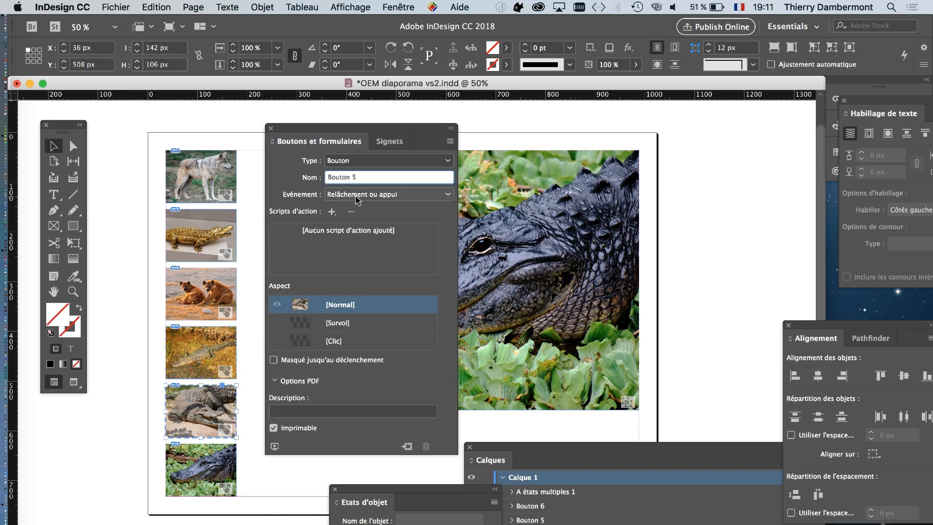
{"action": "left_click", "coordinate": [340, 211]}
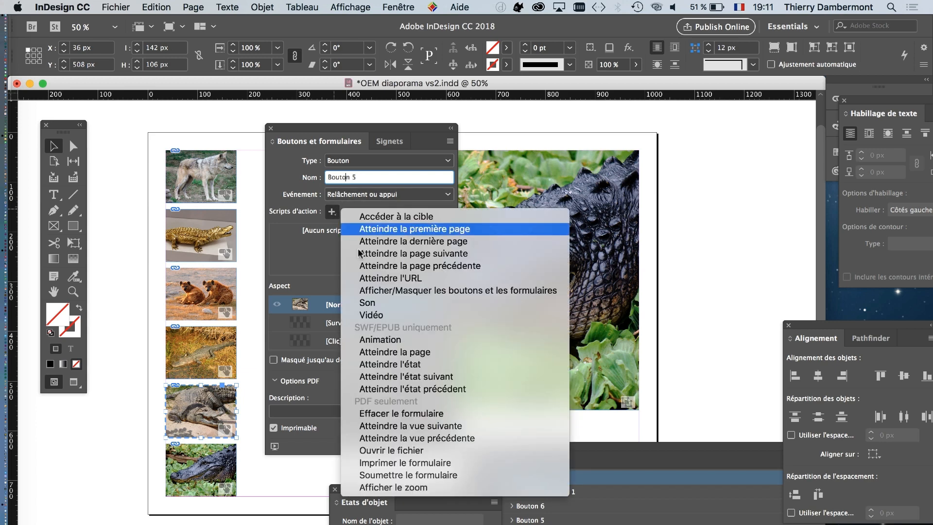
{"action": "left_click", "coordinate": [419, 364]}
{"action": "left_click", "coordinate": [355, 302]}
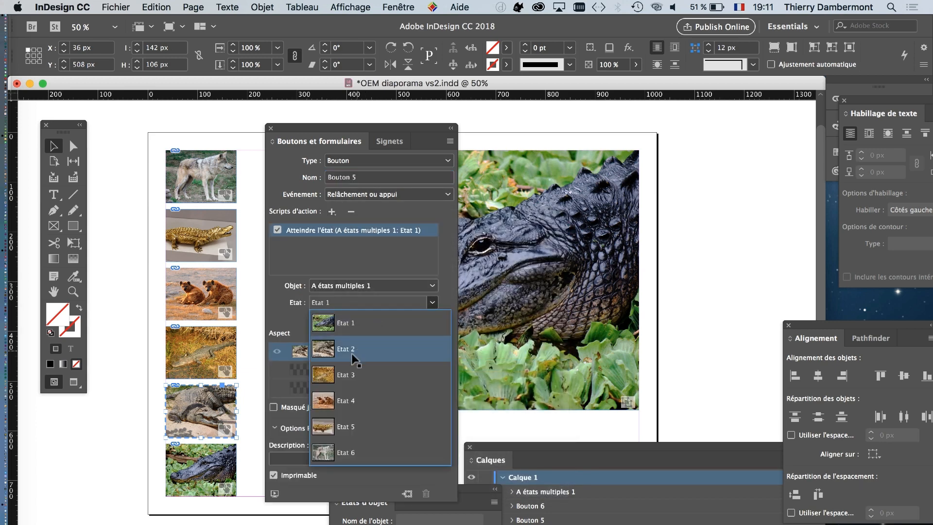
{"action": "left_click", "coordinate": [351, 350]}
Give the last thumbnail's button, the black alligator head, an "Atteindre l'état" action that shows Etat 1 of the multi-state object
{"action": "left_click", "coordinate": [221, 460]}
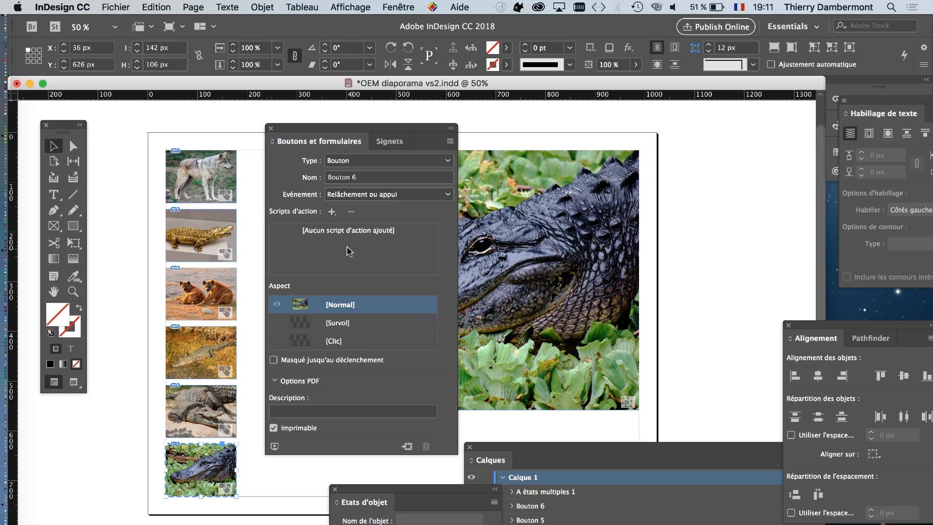
{"action": "left_click", "coordinate": [332, 210]}
{"action": "left_click", "coordinate": [397, 365]}
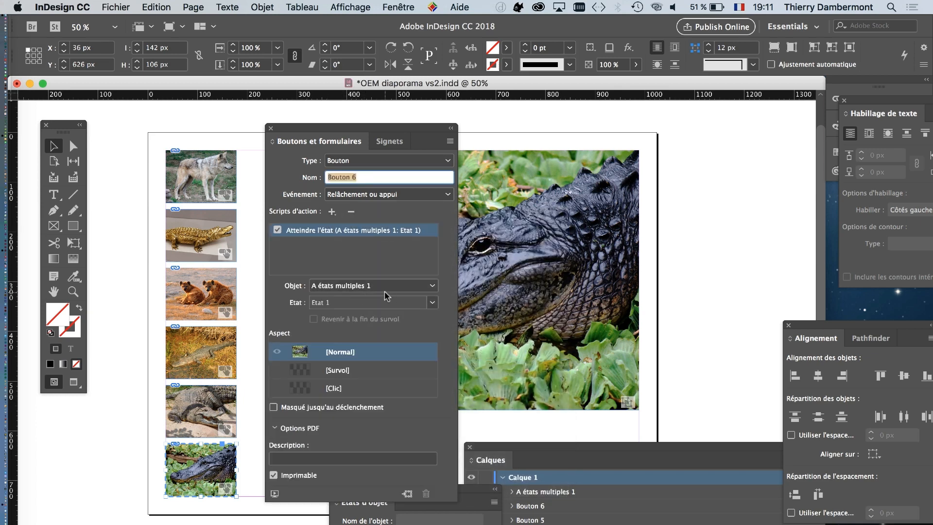
{"action": "left_click", "coordinate": [347, 304]}
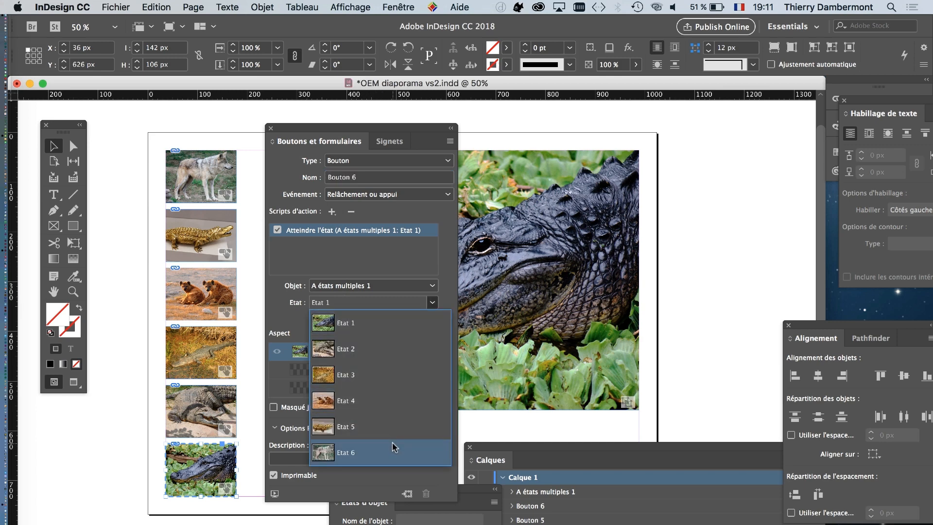
{"action": "left_click", "coordinate": [398, 328]}
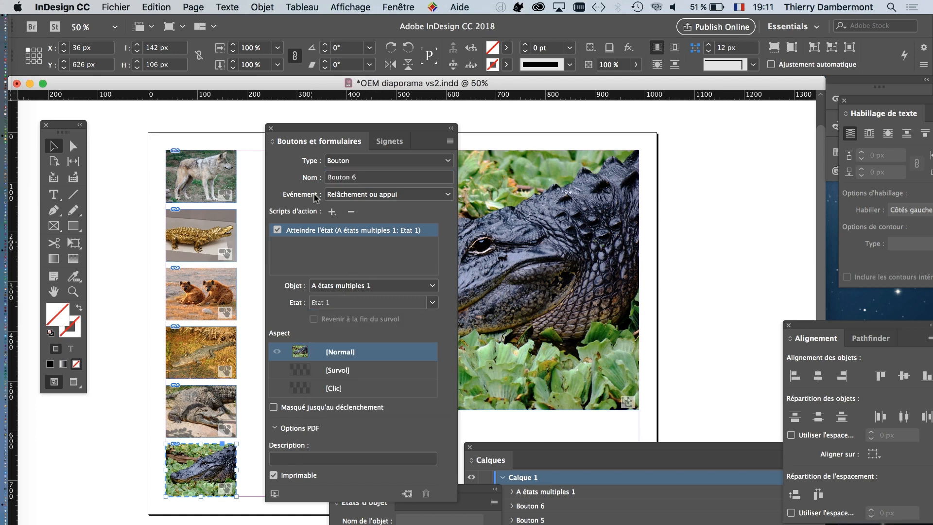
Check the target state assigned to each thumbnail button, going from the last thumbnail up to the wolf
{"action": "left_click_drag", "start_coordinate": [328, 127], "coordinate": [709, 112]}
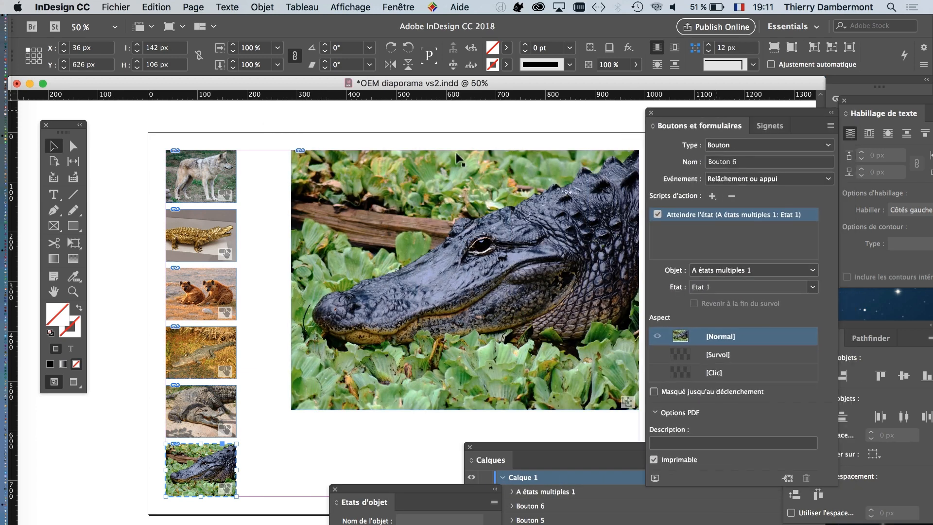
{"action": "left_click", "coordinate": [218, 171]}
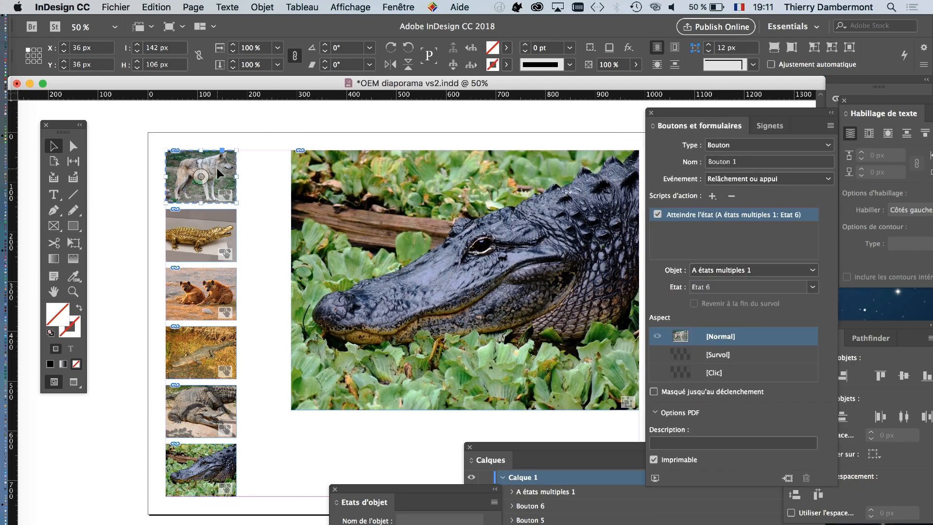
{"action": "left_click_drag", "start_coordinate": [700, 114], "coordinate": [299, 157]}
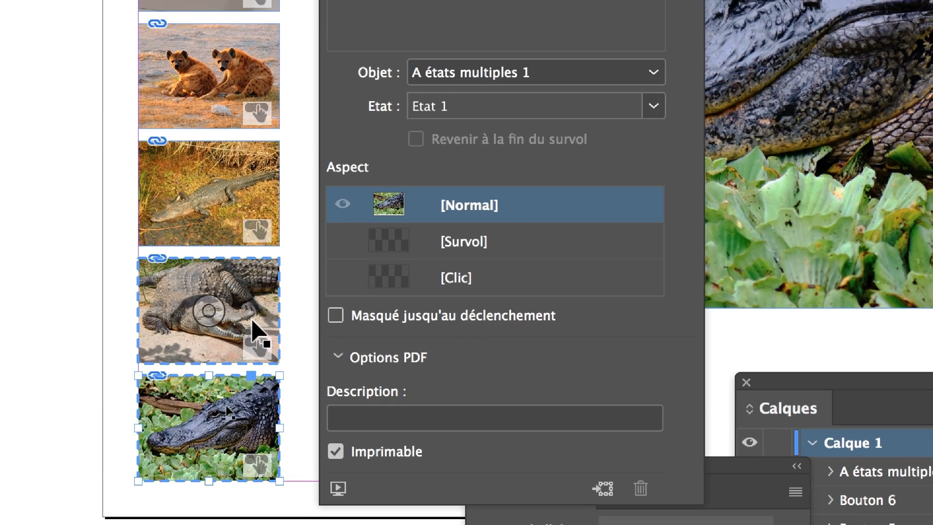
{"action": "left_click", "coordinate": [260, 252]}
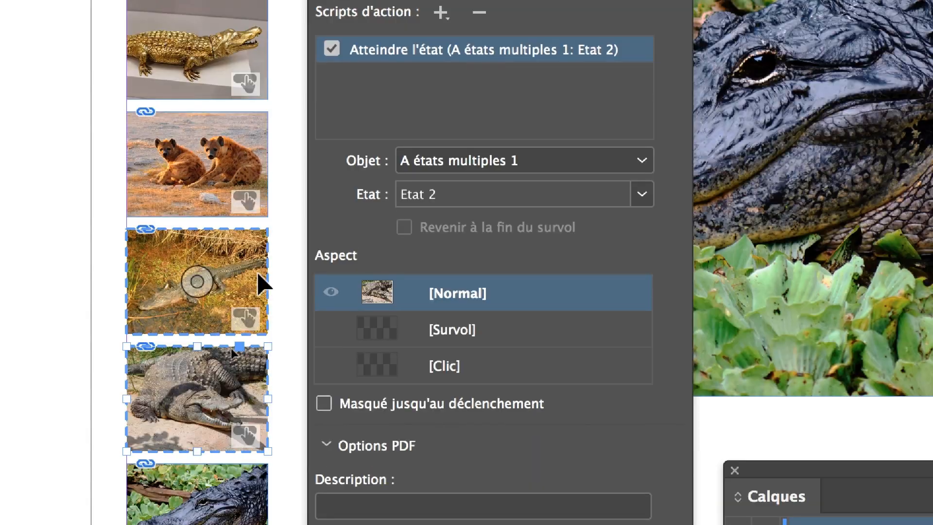
{"action": "left_click", "coordinate": [258, 274]}
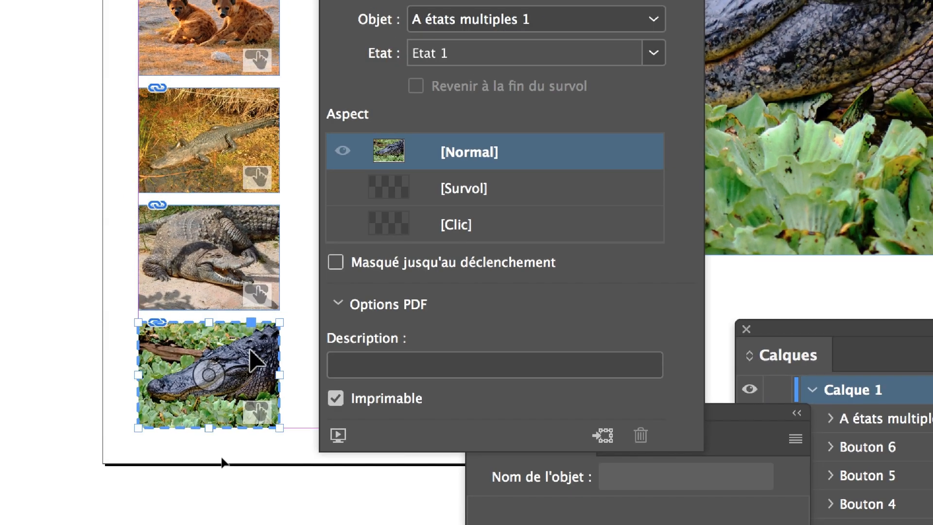
{"action": "left_click", "coordinate": [253, 292]}
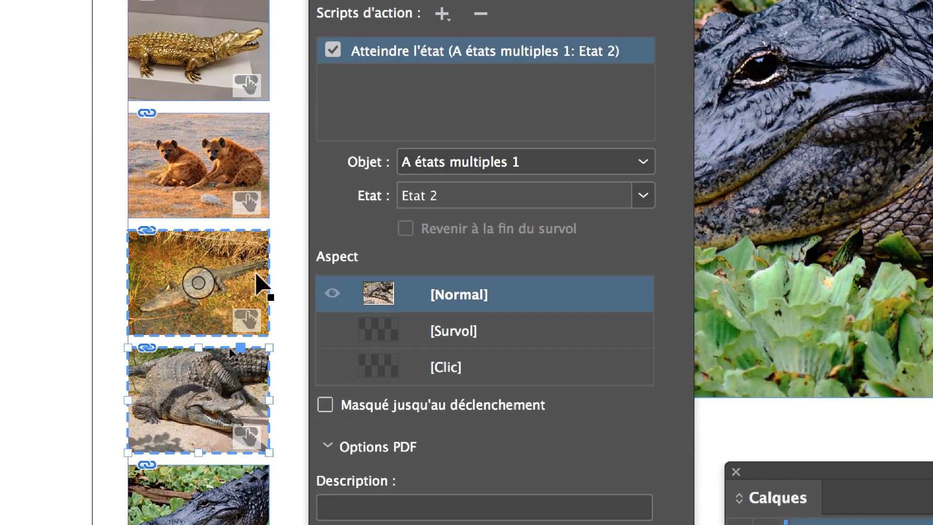
{"action": "left_click", "coordinate": [256, 275]}
{"action": "left_click", "coordinate": [254, 166]}
{"action": "left_click", "coordinate": [242, 44]}
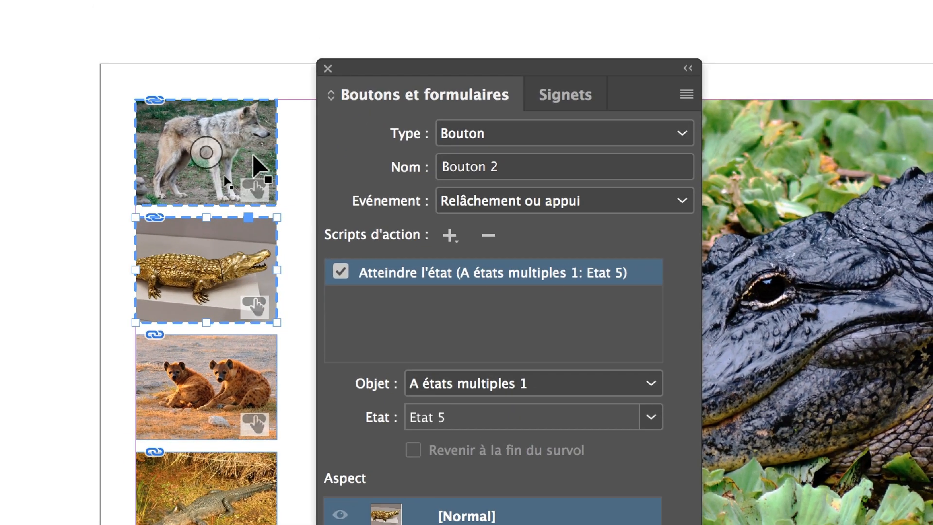
{"action": "left_click", "coordinate": [252, 157]}
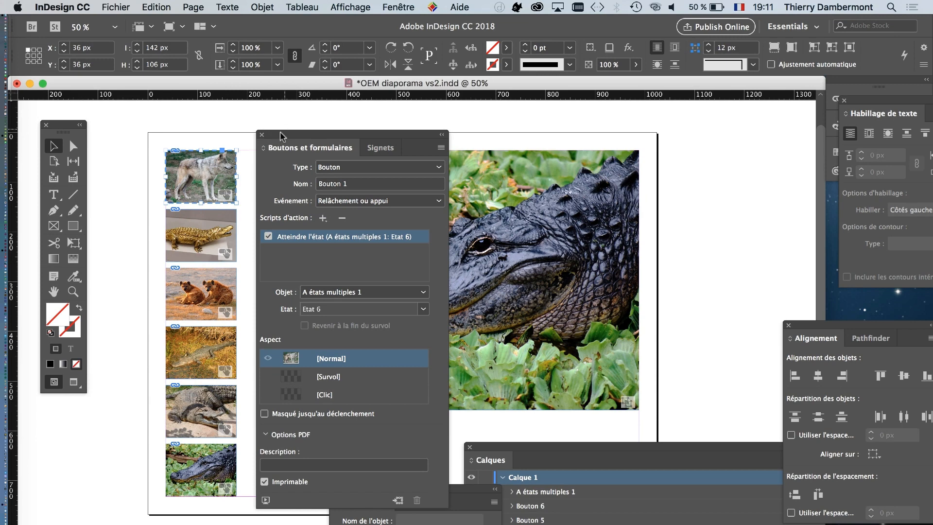
Select the large multi-state image and enlarge its object states list beside the page to review all its states
{"action": "left_click_drag", "start_coordinate": [280, 131], "coordinate": [681, 308]}
{"action": "left_click", "coordinate": [584, 212]}
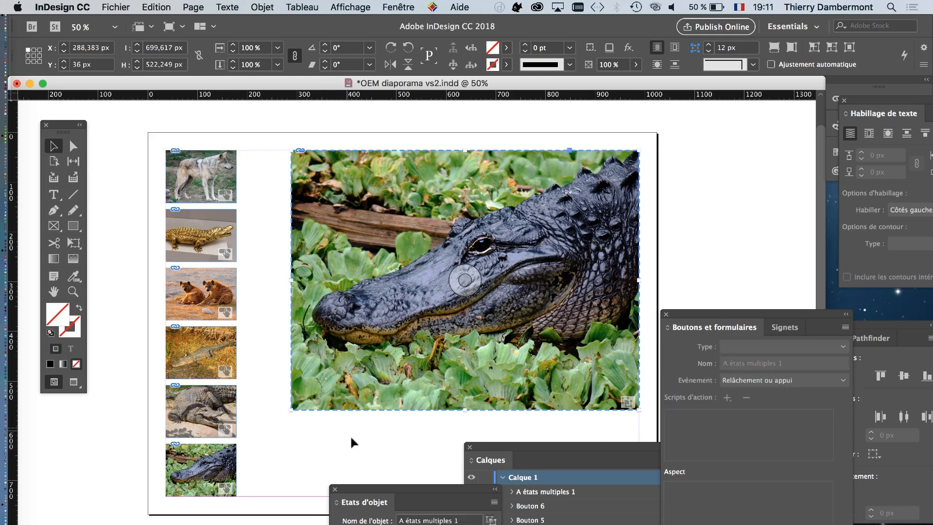
{"action": "left_click_drag", "start_coordinate": [405, 483], "coordinate": [730, 351]}
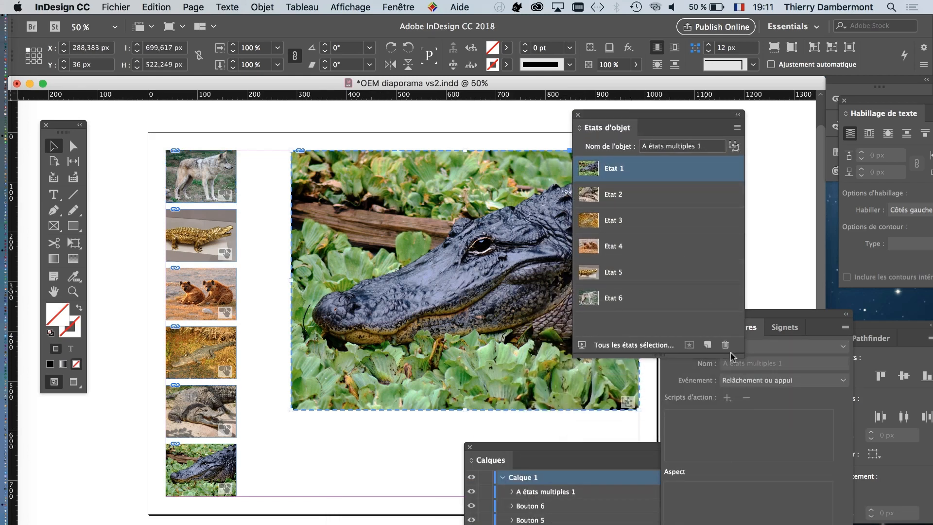
{"action": "left_click_drag", "start_coordinate": [744, 383], "coordinate": [738, 448]}
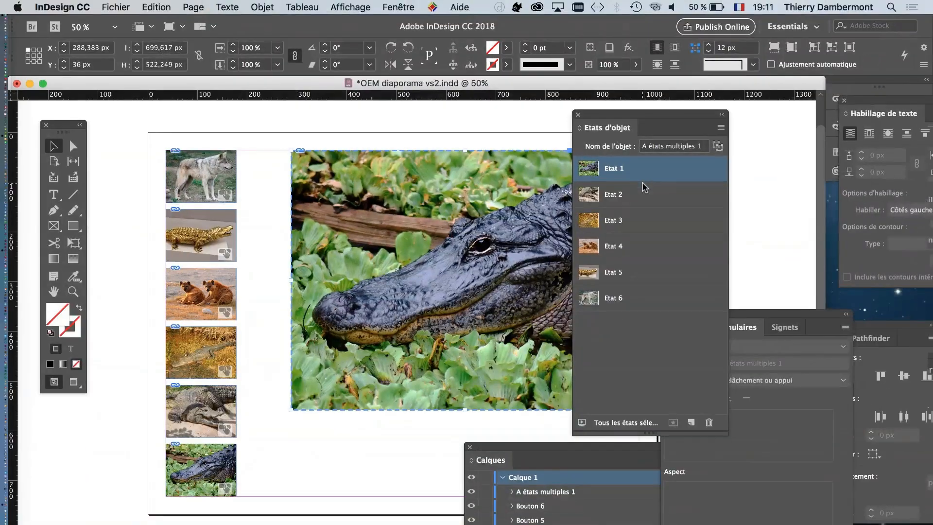
{"action": "left_click_drag", "start_coordinate": [622, 118], "coordinate": [736, 121]}
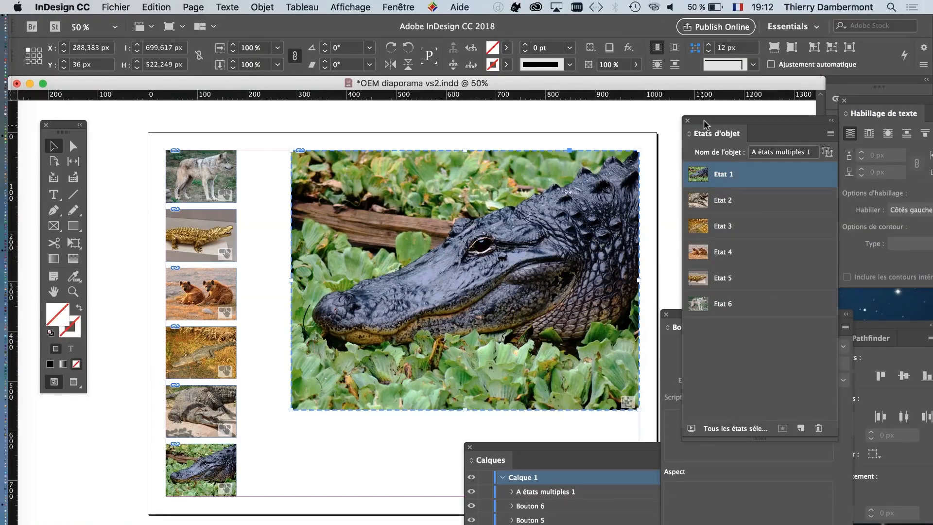
{"action": "left_click_drag", "start_coordinate": [703, 120], "coordinate": [765, 212]}
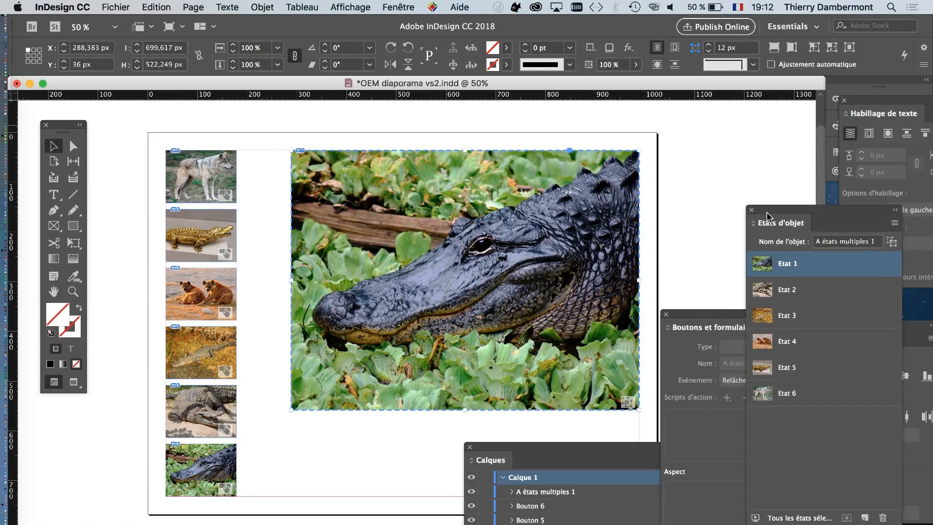
Save the document under the new name "OEM diaporama vs2 - 02.indd" in the CUM 4 folder
{"action": "left_click", "coordinate": [391, 448]}
{"action": "left_click", "coordinate": [116, 7]}
{"action": "left_click", "coordinate": [195, 107]}
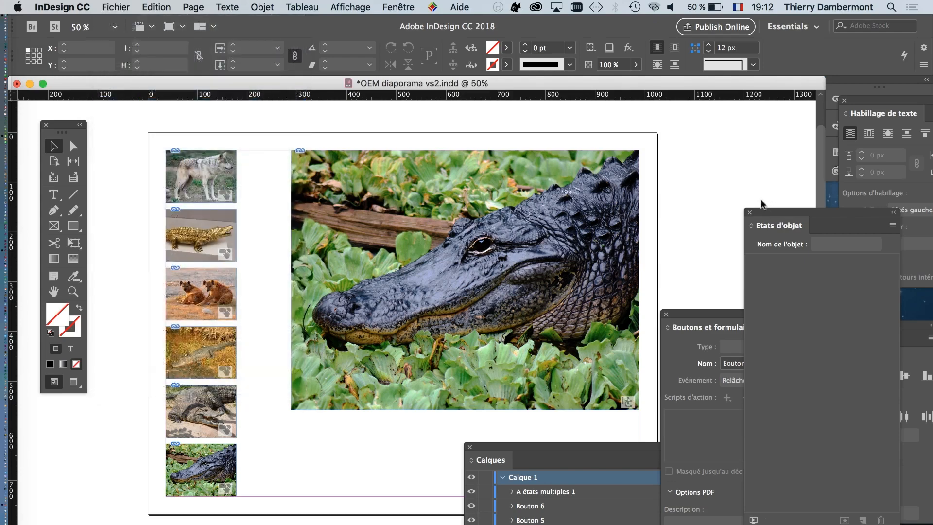
{"action": "left_click", "coordinate": [515, 72]}
{"action": "left_click_drag", "start_coordinate": [496, 72], "coordinate": [491, 72]}
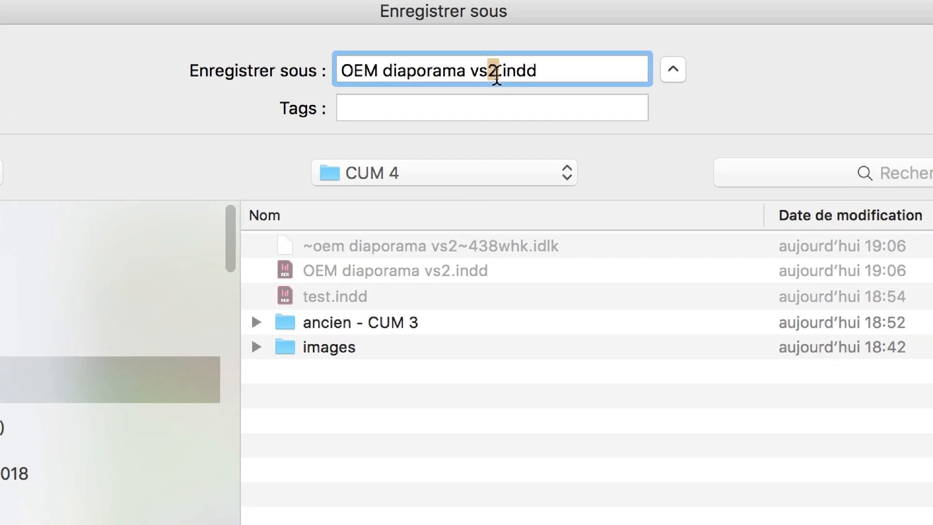
{"action": "type", "text": "2 - 02"}
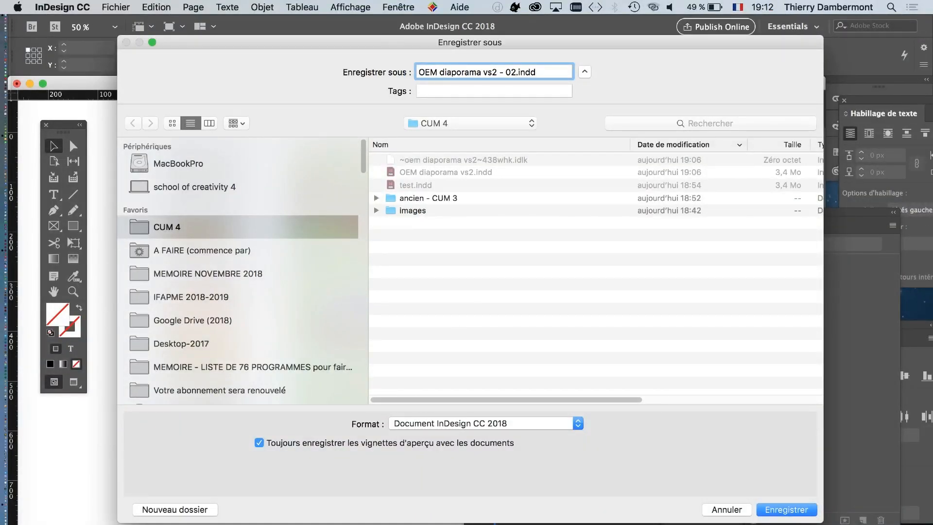
{"action": "key", "text": "Return"}
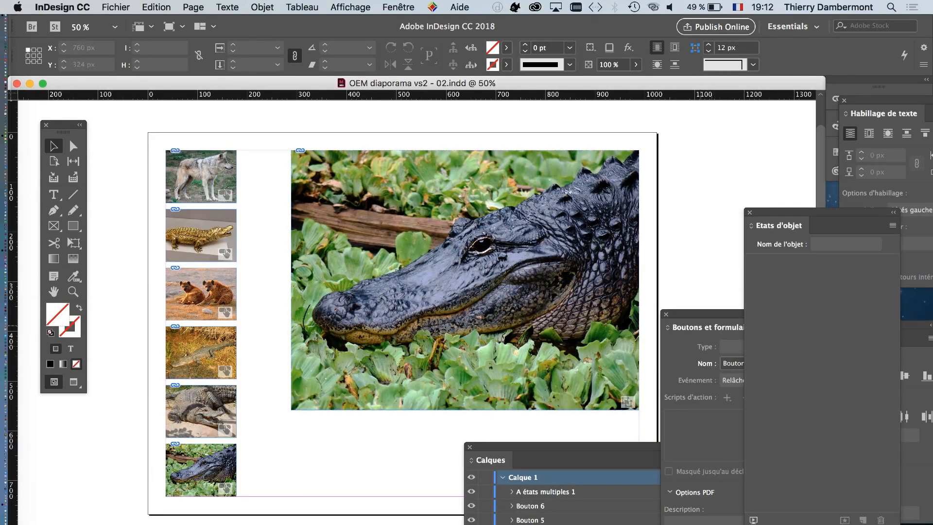
Open the EPUB interactivity preview and enlarge it to cover most of the document window
{"action": "left_click_drag", "start_coordinate": [704, 327], "coordinate": [745, 351]}
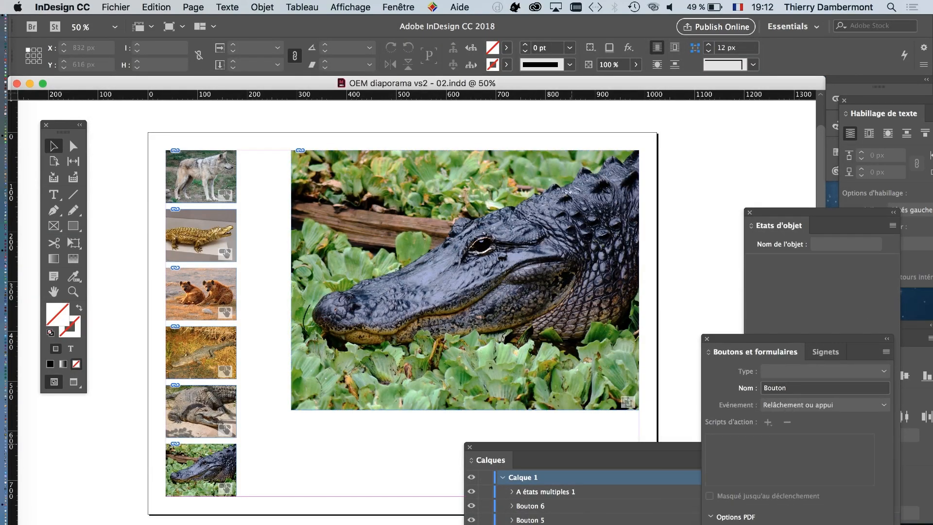
{"action": "left_click_drag", "start_coordinate": [571, 446], "coordinate": [640, 472]}
{"action": "scroll", "coordinate": [417, 301], "scroll_direction": "right", "scroll_amount": 3}
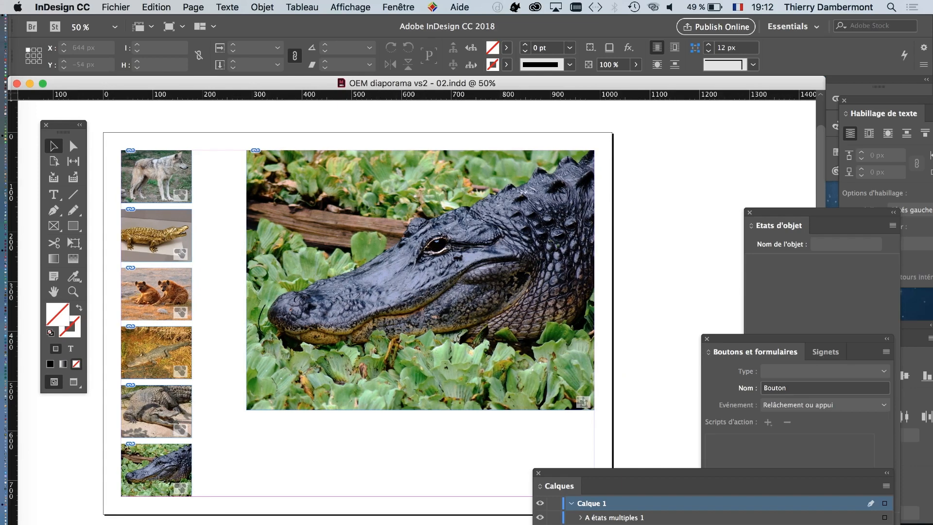
{"action": "left_click", "coordinate": [398, 7]}
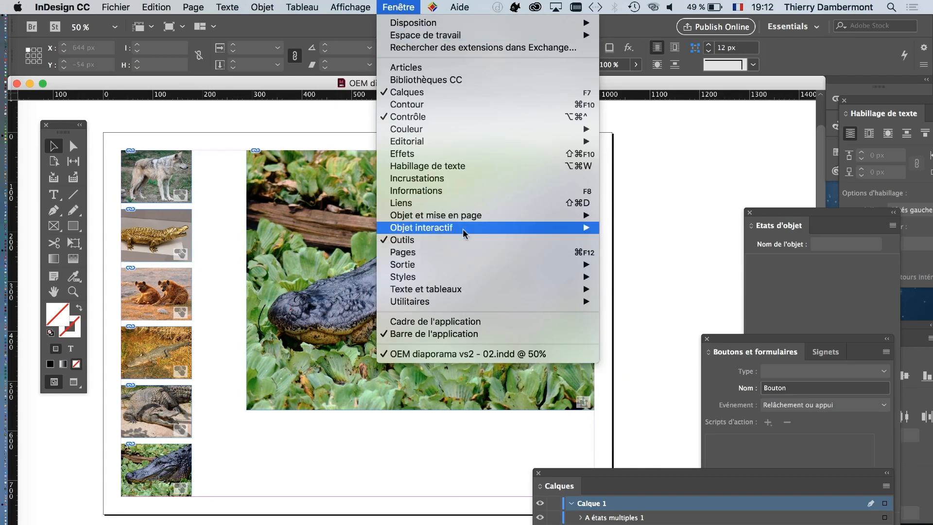
{"action": "mouse_move", "coordinate": [462, 228]}
{"action": "left_click", "coordinate": [690, 240]}
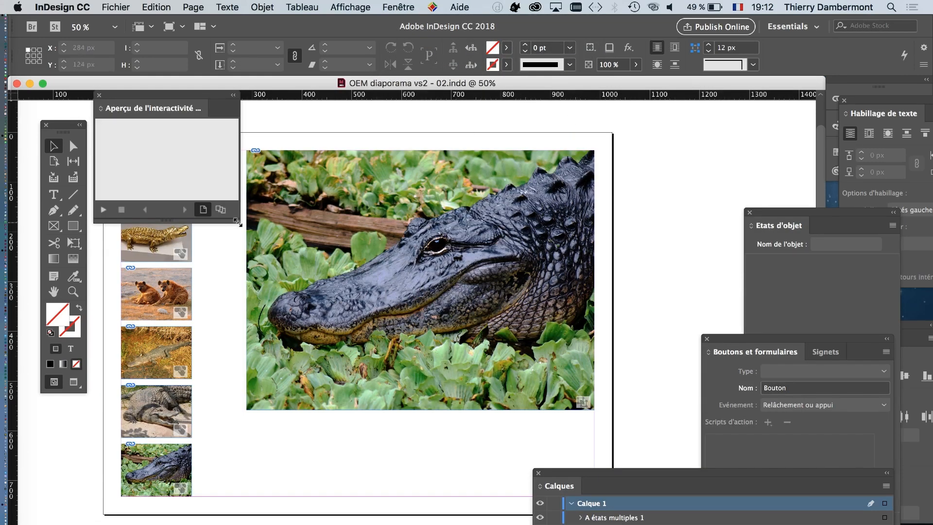
{"action": "left_click_drag", "start_coordinate": [237, 222], "coordinate": [762, 222]}
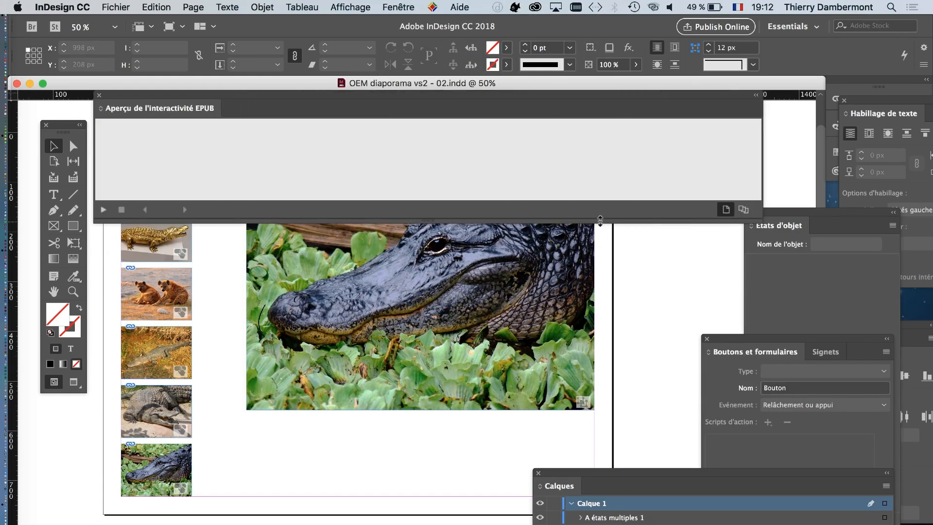
{"action": "left_click_drag", "start_coordinate": [600, 221], "coordinate": [600, 522]}
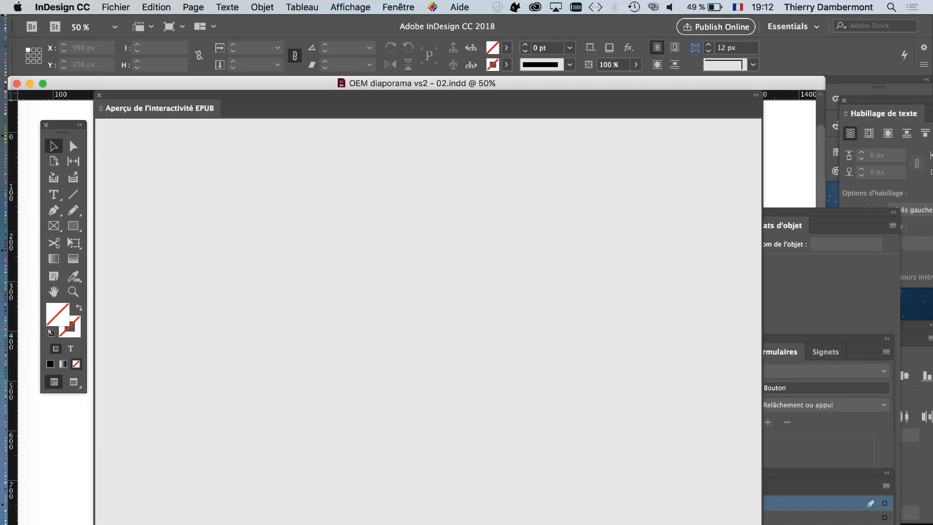
{"action": "left_click_drag", "start_coordinate": [762, 523], "coordinate": [768, 523]}
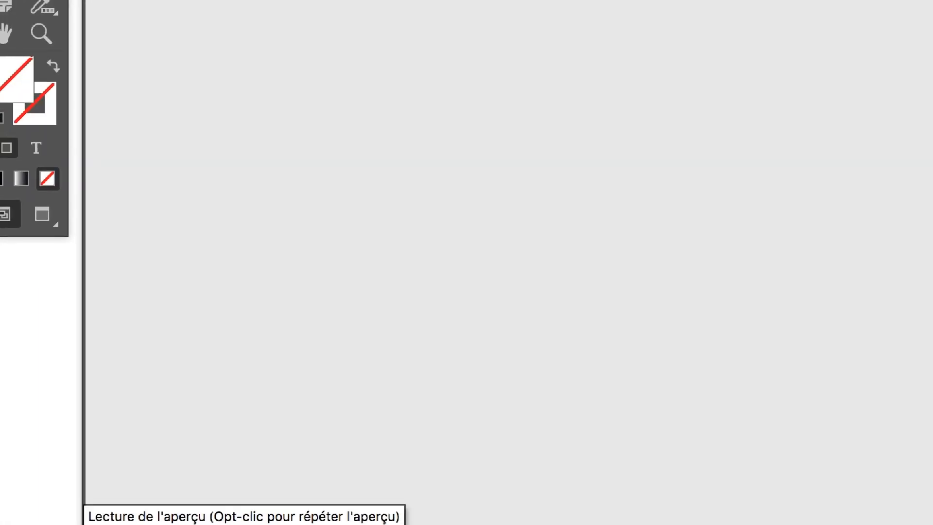
Play the interactivity preview and test that the thumbnail buttons switch the large image to their matching animals
{"action": "left_click", "coordinate": [95, 523]}
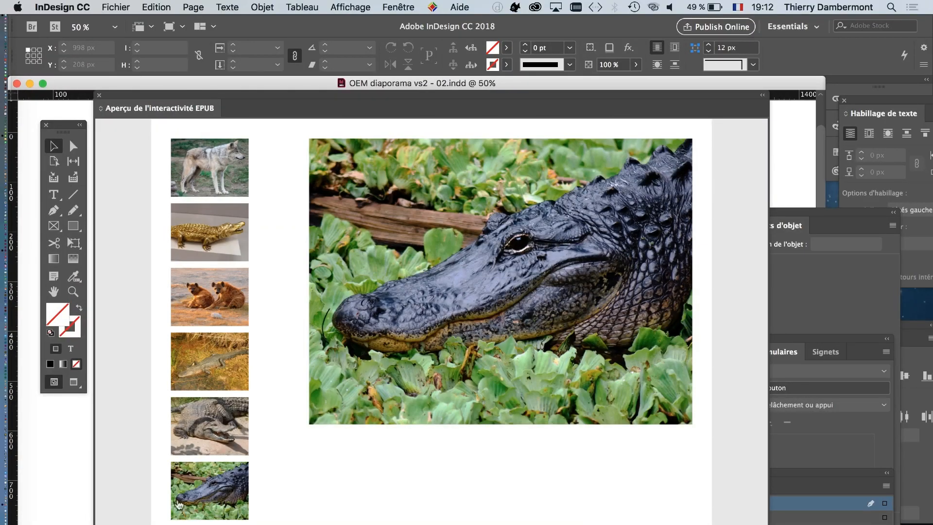
{"action": "left_click", "coordinate": [223, 239]}
{"action": "left_click", "coordinate": [225, 301]}
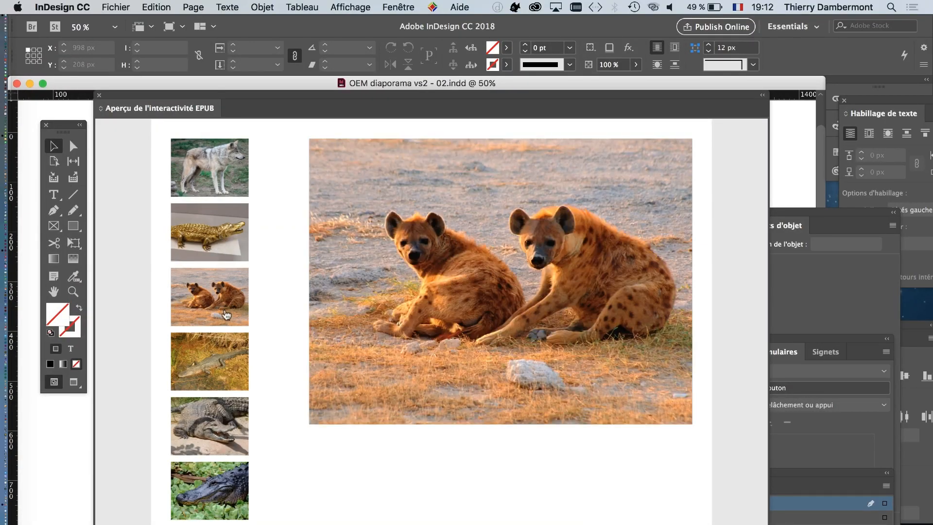
{"action": "left_click", "coordinate": [229, 165]}
{"action": "left_click", "coordinate": [231, 352]}
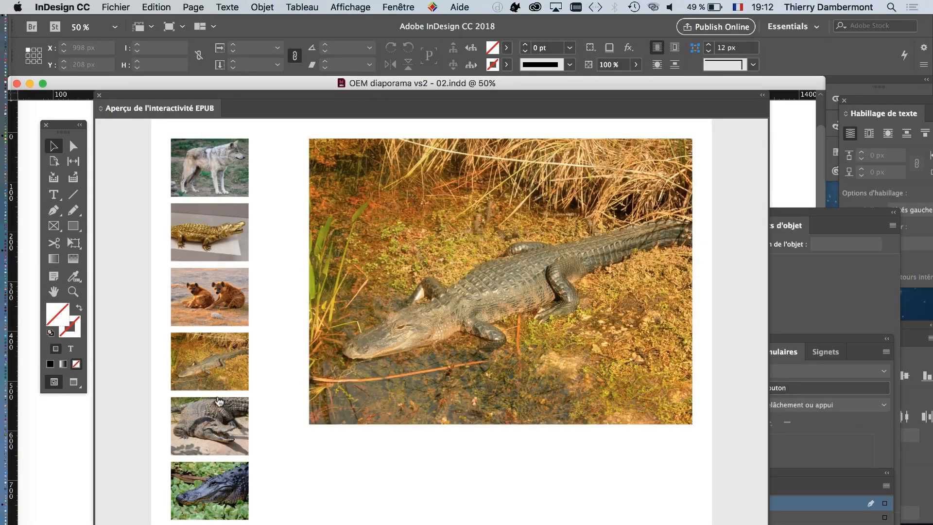
{"action": "left_click", "coordinate": [223, 433]}
{"action": "left_click", "coordinate": [221, 478]}
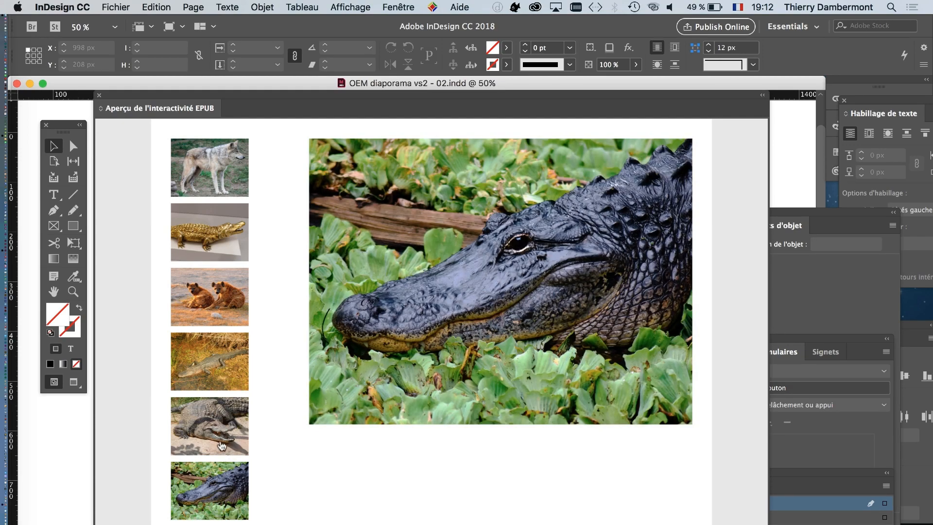
Run repeatedly through all six animal thumbnails in the enlarged preview, from wolf to black alligator and back, checking each large image
{"action": "left_click", "coordinate": [222, 442]}
{"action": "left_click", "coordinate": [220, 382]}
{"action": "left_click", "coordinate": [223, 300]}
{"action": "left_click", "coordinate": [223, 249]}
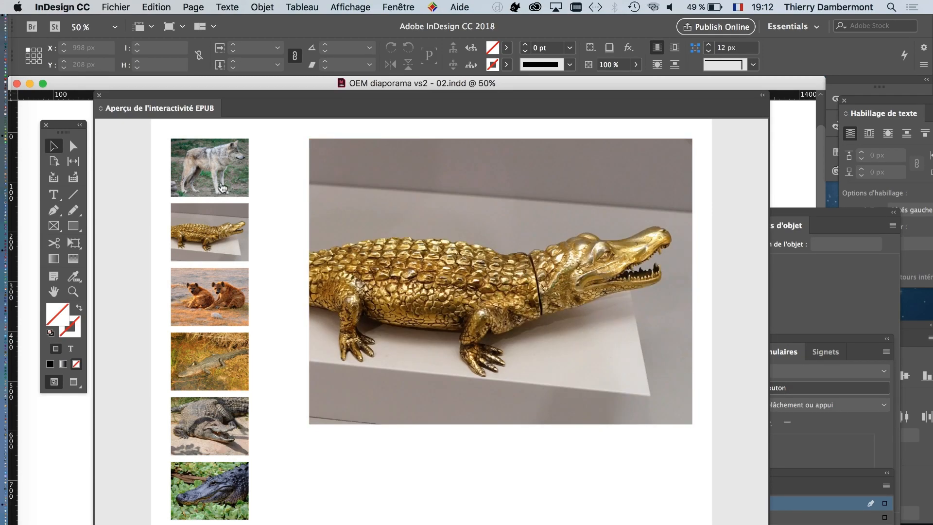
{"action": "left_click", "coordinate": [223, 187]}
{"action": "left_click", "coordinate": [222, 238]}
{"action": "left_click", "coordinate": [228, 321]}
{"action": "left_click", "coordinate": [221, 382]}
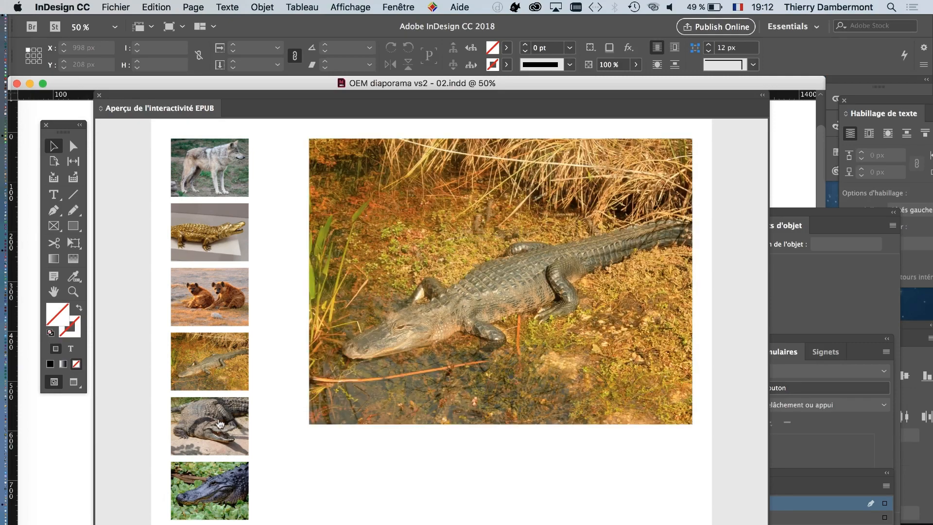
{"action": "left_click", "coordinate": [221, 438]}
{"action": "left_click", "coordinate": [219, 478]}
{"action": "left_click", "coordinate": [227, 418]}
{"action": "left_click", "coordinate": [236, 367]}
{"action": "left_click", "coordinate": [232, 314]}
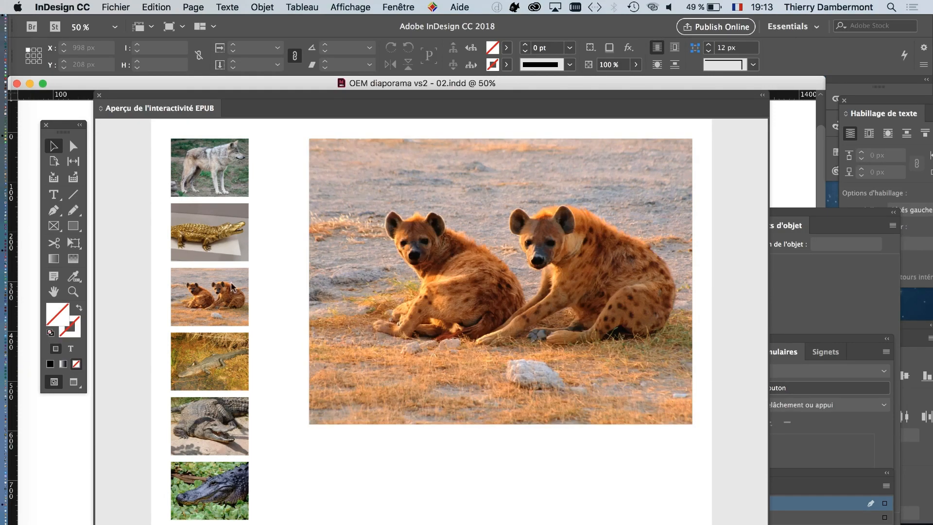
{"action": "left_click", "coordinate": [223, 227]}
{"action": "left_click", "coordinate": [229, 183]}
{"action": "left_click", "coordinate": [227, 289]}
{"action": "left_click", "coordinate": [229, 375]}
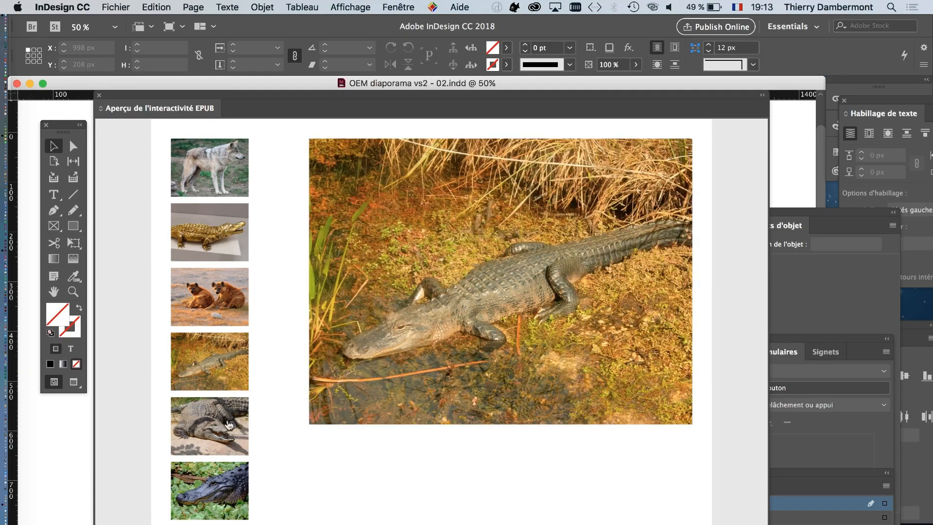
{"action": "left_click", "coordinate": [227, 467]}
{"action": "left_click", "coordinate": [241, 171]}
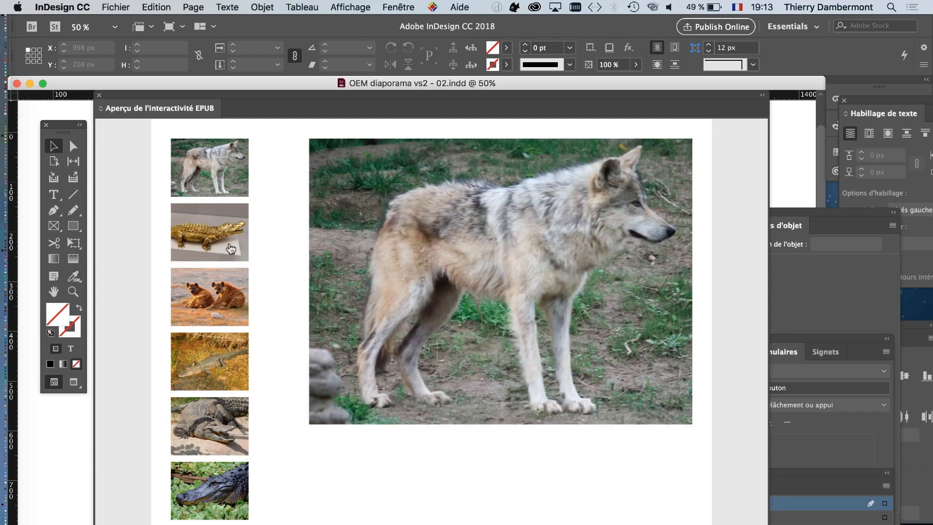
{"action": "left_click", "coordinate": [231, 250]}
{"action": "left_click", "coordinate": [221, 318]}
{"action": "left_click", "coordinate": [225, 373]}
{"action": "left_click", "coordinate": [229, 437]}
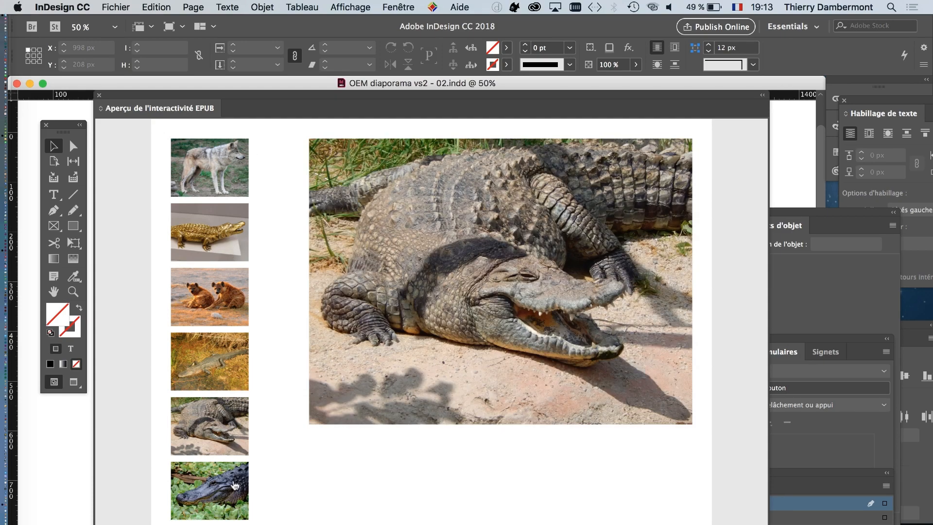
{"action": "left_click", "coordinate": [236, 488]}
{"action": "left_click", "coordinate": [232, 433]}
{"action": "left_click", "coordinate": [228, 360]}
{"action": "left_click", "coordinate": [241, 305]}
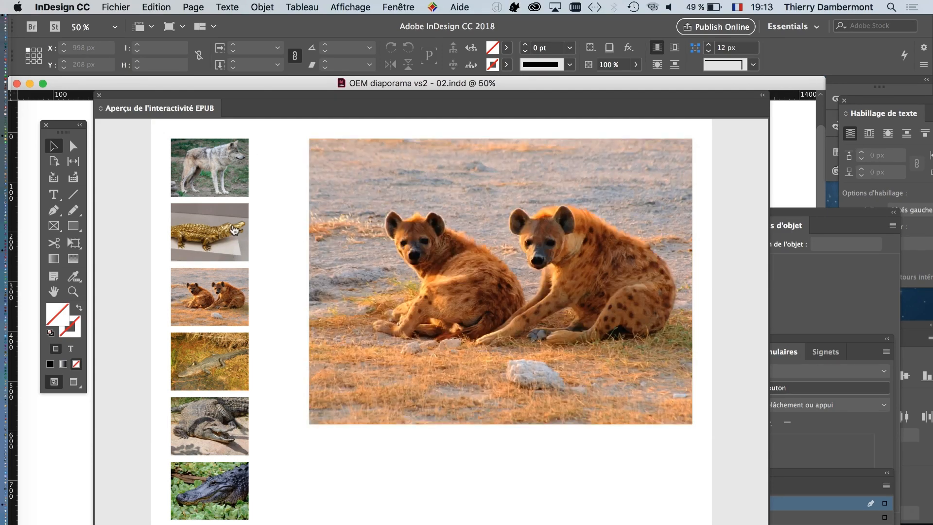
{"action": "left_click", "coordinate": [234, 236]}
{"action": "left_click", "coordinate": [229, 179]}
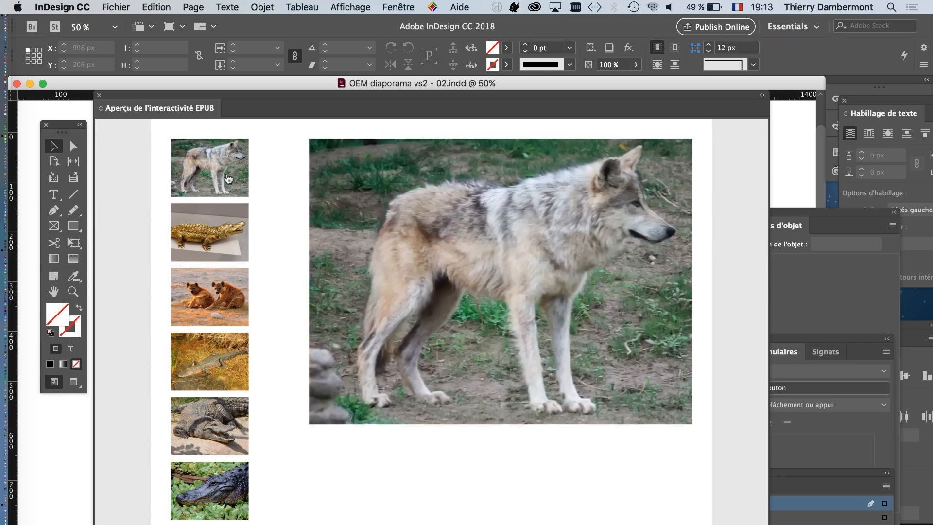
{"action": "left_click", "coordinate": [231, 226]}
{"action": "left_click", "coordinate": [230, 311]}
{"action": "left_click", "coordinate": [222, 386]}
{"action": "left_click", "coordinate": [232, 430]}
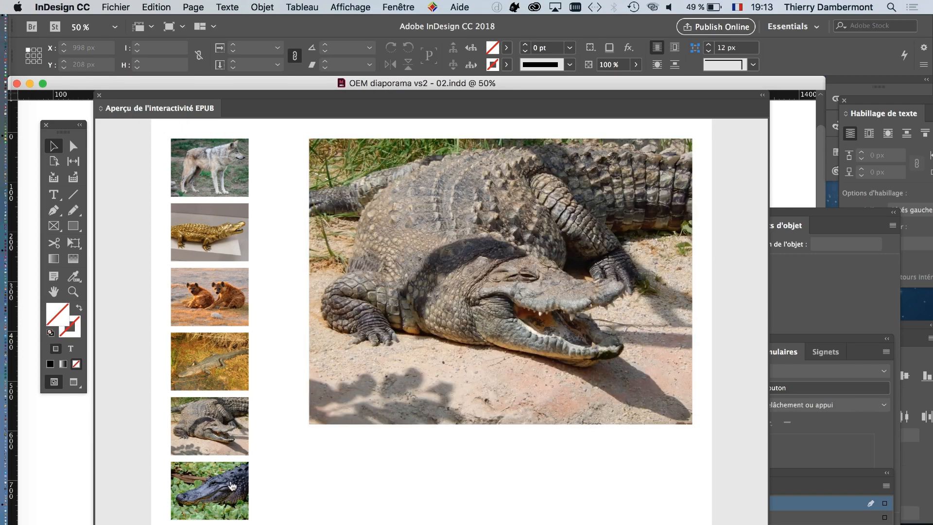
{"action": "left_click", "coordinate": [232, 486]}
{"action": "left_click", "coordinate": [229, 455]}
{"action": "left_click", "coordinate": [231, 383]}
{"action": "left_click", "coordinate": [232, 310]}
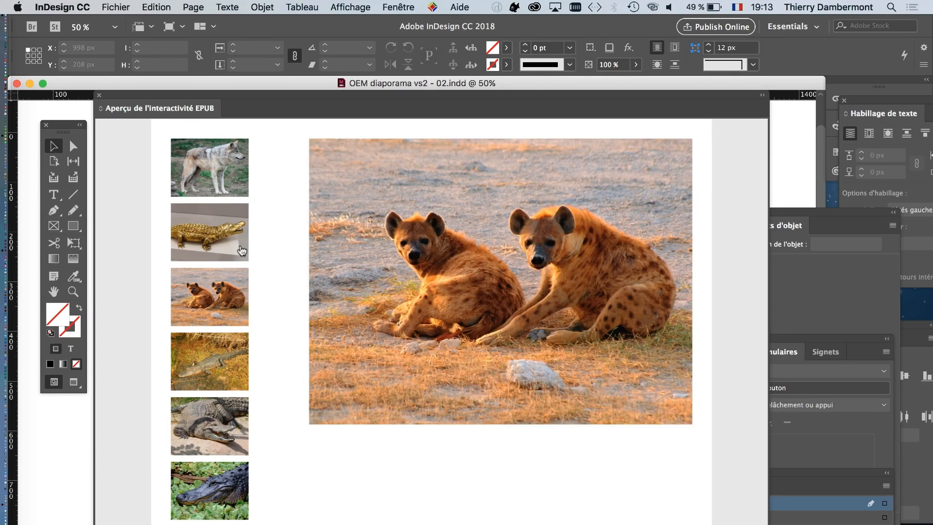
{"action": "left_click", "coordinate": [239, 249]}
{"action": "left_click", "coordinate": [232, 180]}
{"action": "left_click", "coordinate": [233, 248]}
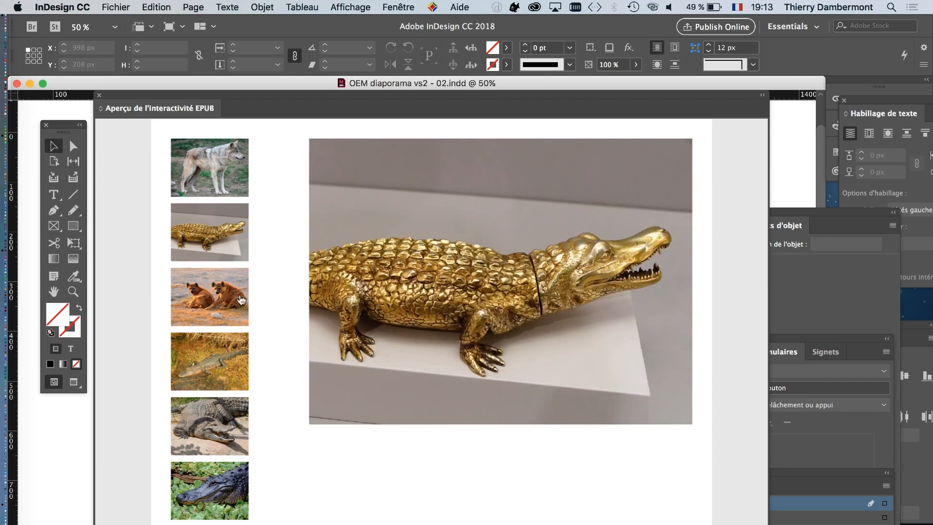
{"action": "left_click", "coordinate": [239, 301]}
{"action": "left_click", "coordinate": [238, 376]}
{"action": "left_click", "coordinate": [233, 442]}
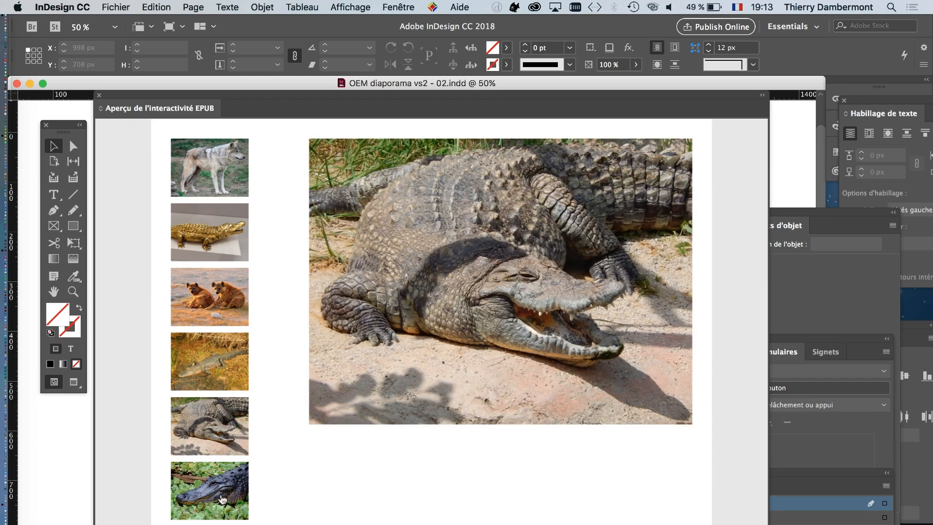
{"action": "left_click", "coordinate": [222, 501]}
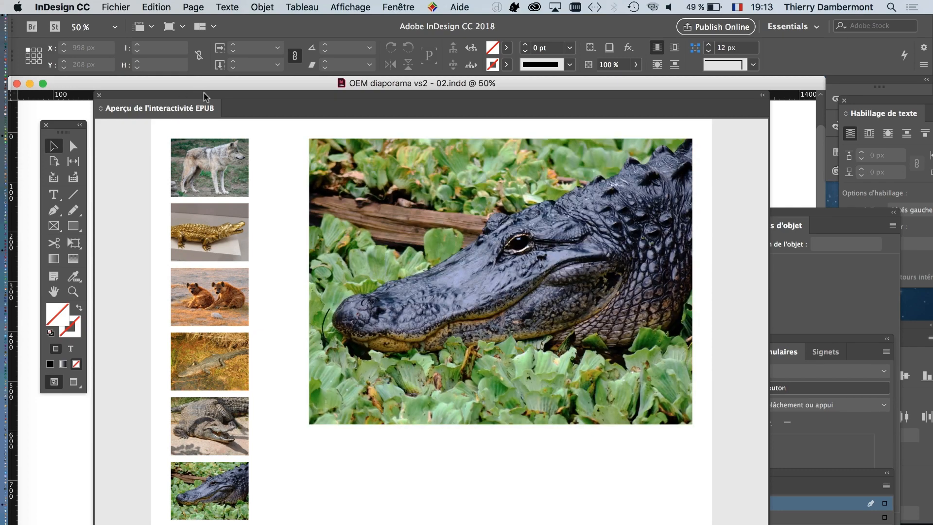
Shift the interactivity preview aside to expose the page's thumbnails, retest several animal buttons, and clear the preview from the page
{"action": "left_click_drag", "start_coordinate": [204, 96], "coordinate": [343, 94]}
{"action": "left_click", "coordinate": [359, 258]}
{"action": "left_click", "coordinate": [354, 305]}
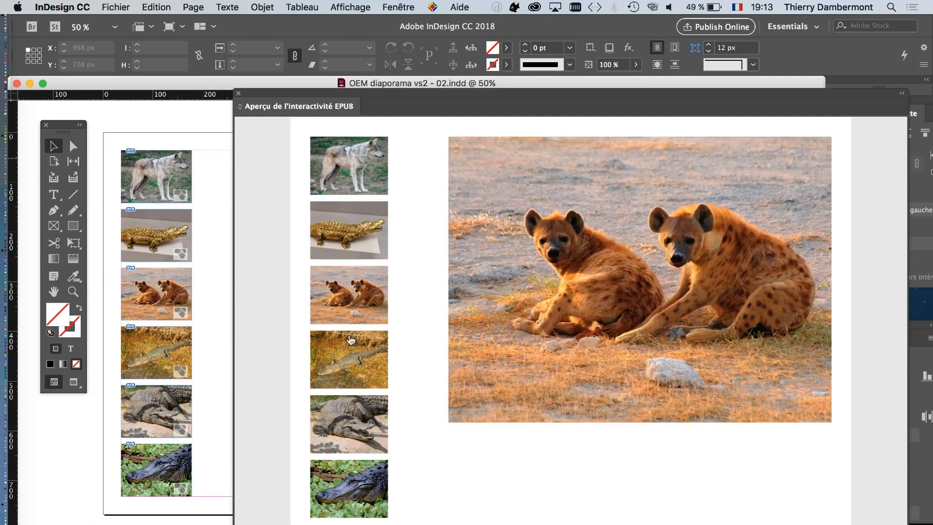
{"action": "left_click", "coordinate": [352, 347]}
{"action": "left_click", "coordinate": [357, 413]}
{"action": "left_click", "coordinate": [378, 476]}
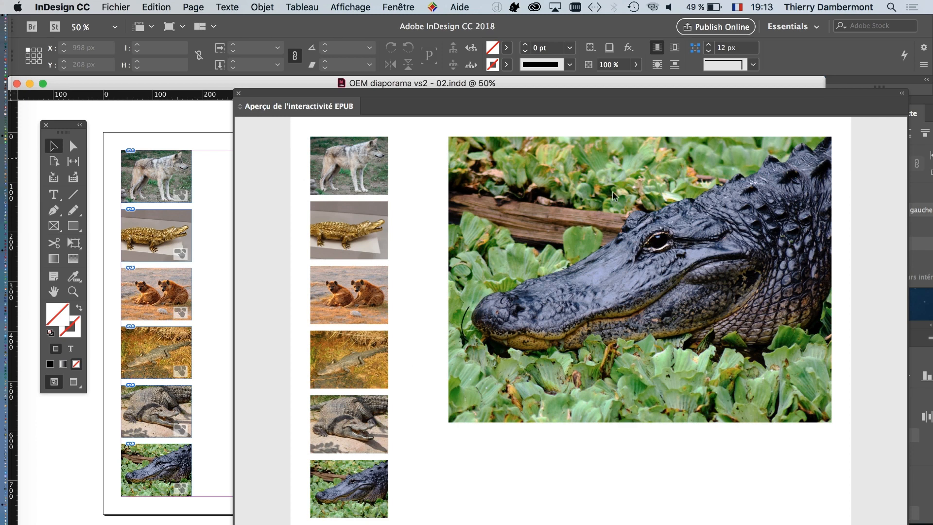
{"action": "left_click", "coordinate": [351, 233]}
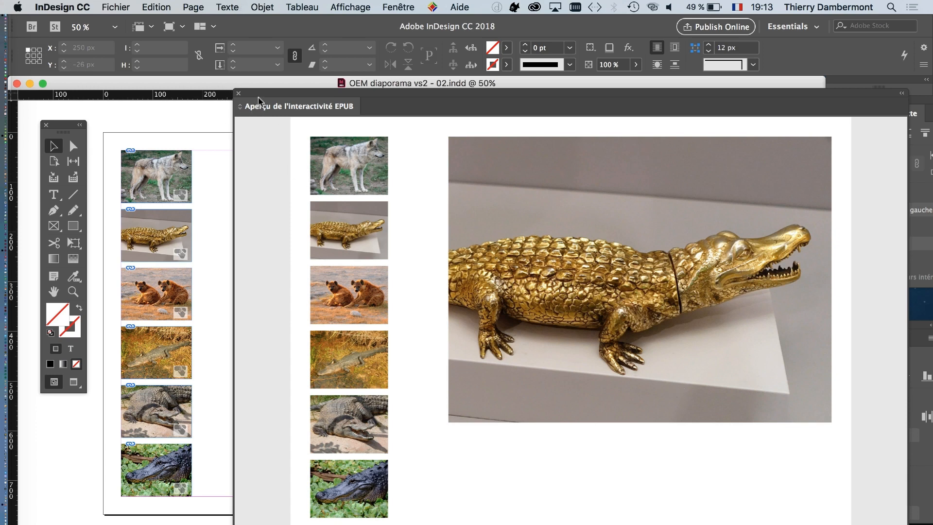
{"action": "left_click_drag", "start_coordinate": [258, 100], "coordinate": [414, 162]}
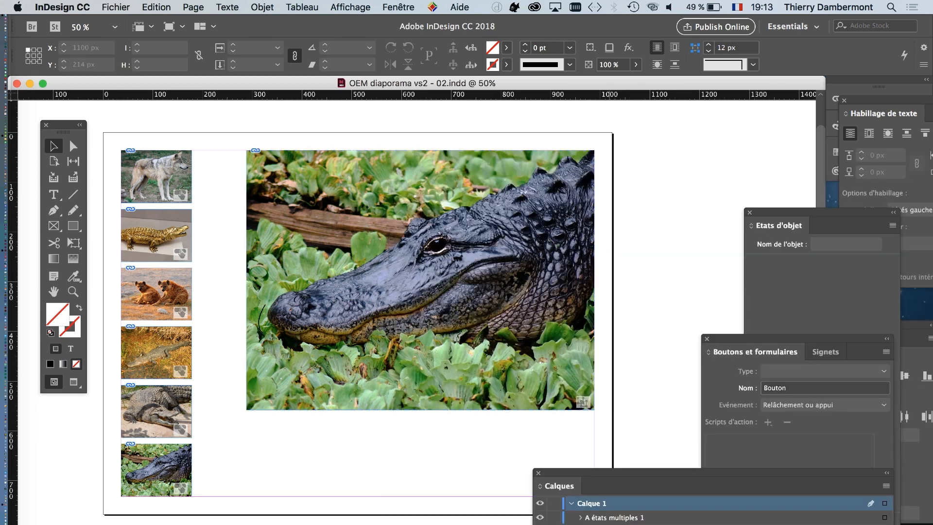
Bring the Calques panel into full view, make it narrower and place it beside the page to review the objects of Calque 1
{"action": "left_click_drag", "start_coordinate": [606, 473], "coordinate": [707, 156]}
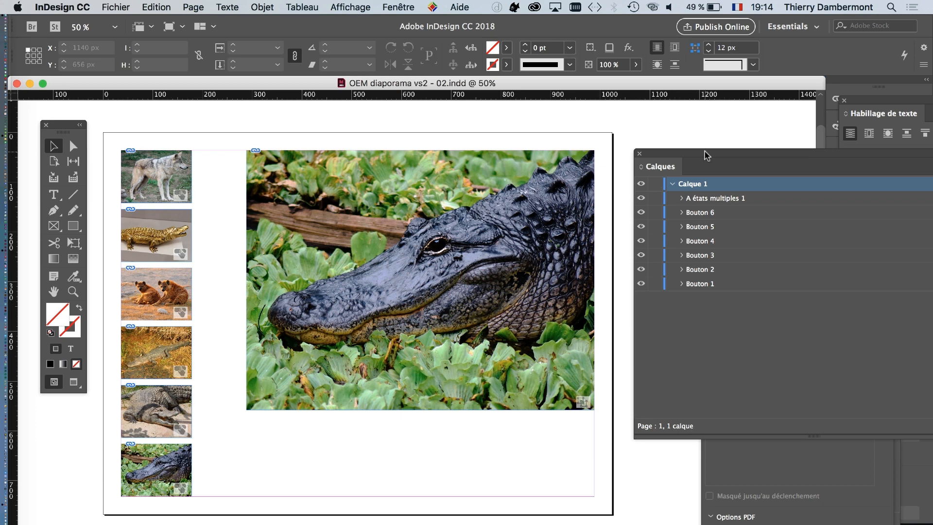
{"action": "left_click_drag", "start_coordinate": [689, 158], "coordinate": [308, 139]}
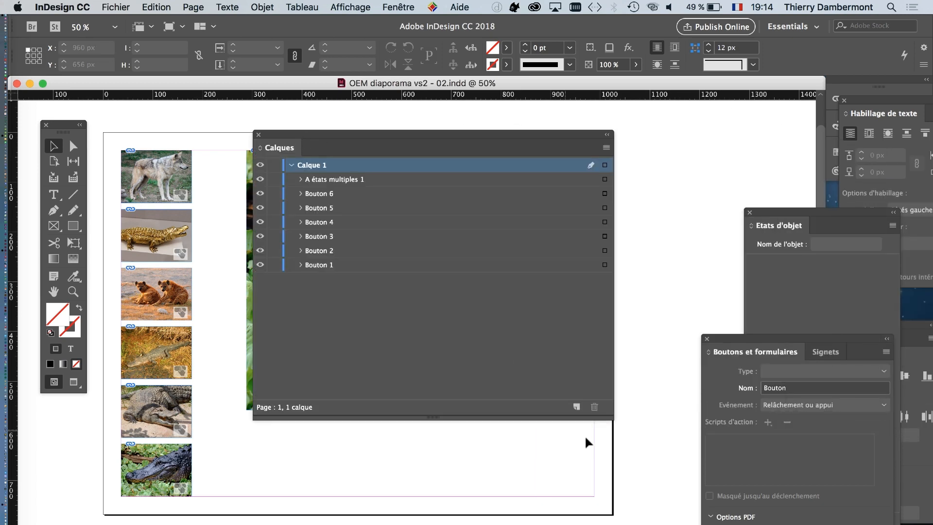
{"action": "left_click_drag", "start_coordinate": [607, 416], "coordinate": [433, 448]}
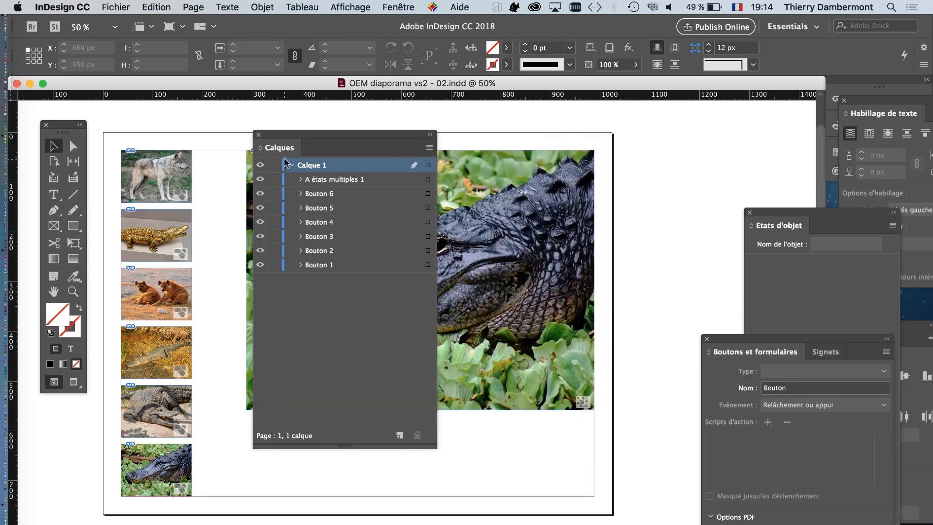
{"action": "left_click_drag", "start_coordinate": [290, 140], "coordinate": [705, 129]}
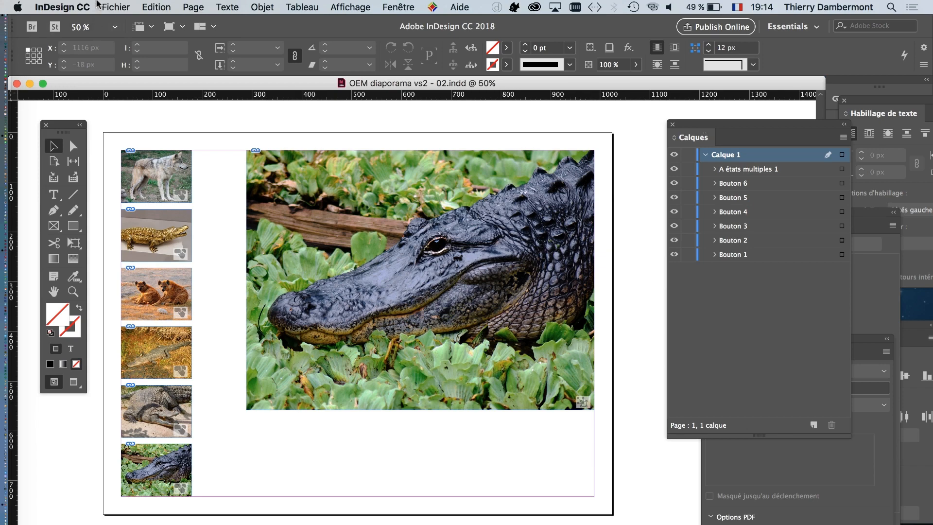
Save the document under the new name "OEM diaporama vs2 - 03.indd" in the CUM 4 folder
{"action": "left_click", "coordinate": [112, 7]}
{"action": "left_click", "coordinate": [155, 104]}
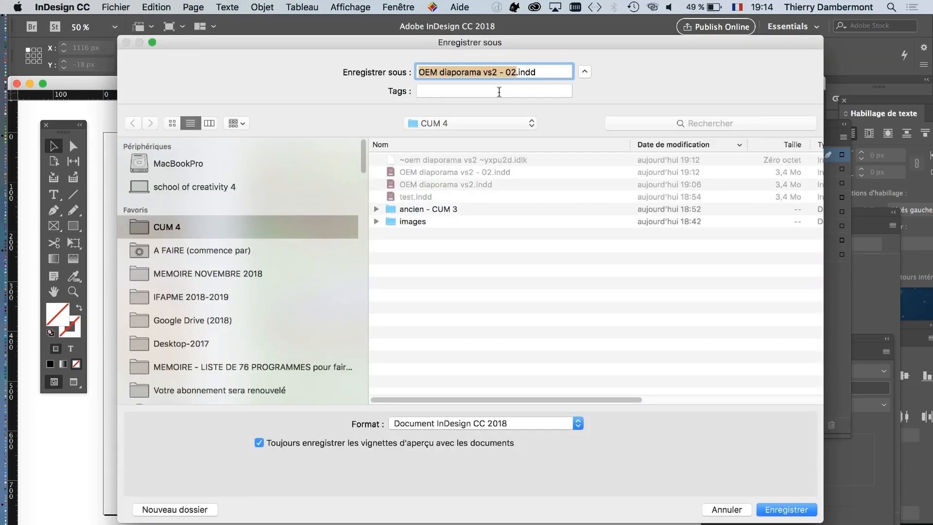
{"action": "left_click", "coordinate": [529, 73]}
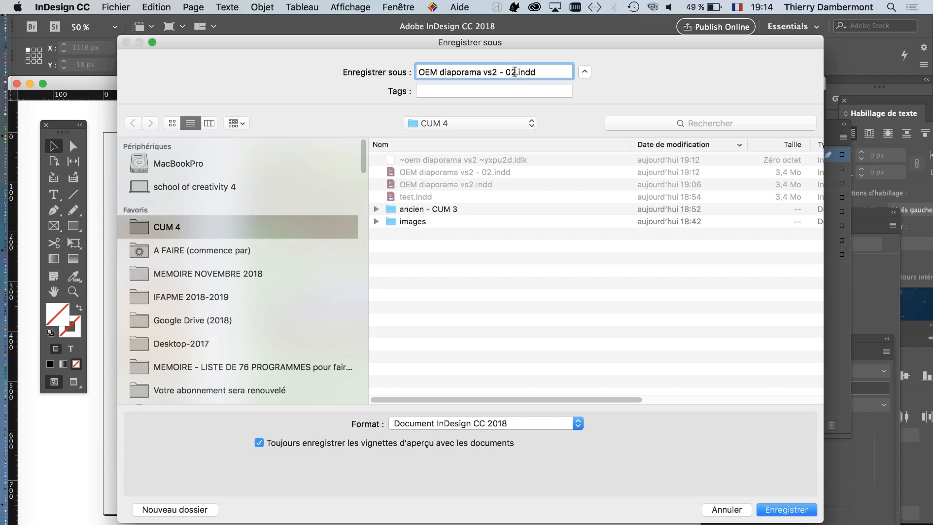
{"action": "key", "text": "BackSpace"}
{"action": "type", "text": "3"}
{"action": "left_click", "coordinate": [786, 509]}
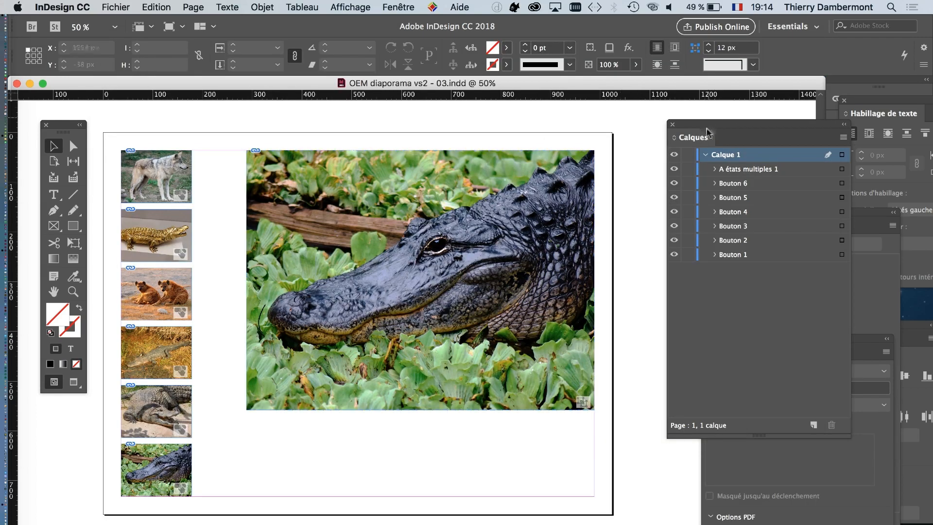
Rearrange the workspace with the Calques panel below the large image and the button settings right beside the thumbnails
{"action": "left_click_drag", "start_coordinate": [816, 129], "coordinate": [481, 438]}
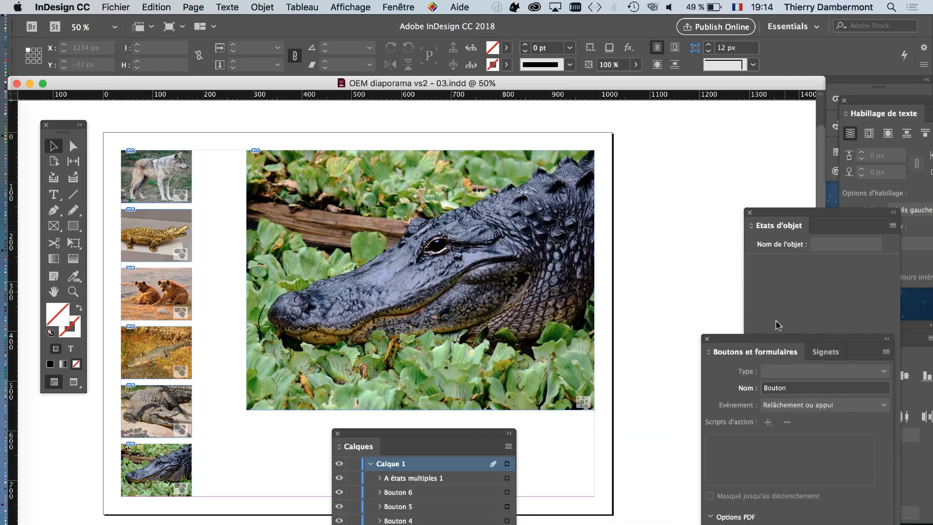
{"action": "left_click_drag", "start_coordinate": [769, 342], "coordinate": [396, 213]}
{"action": "left_click_drag", "start_coordinate": [316, 159], "coordinate": [277, 131]}
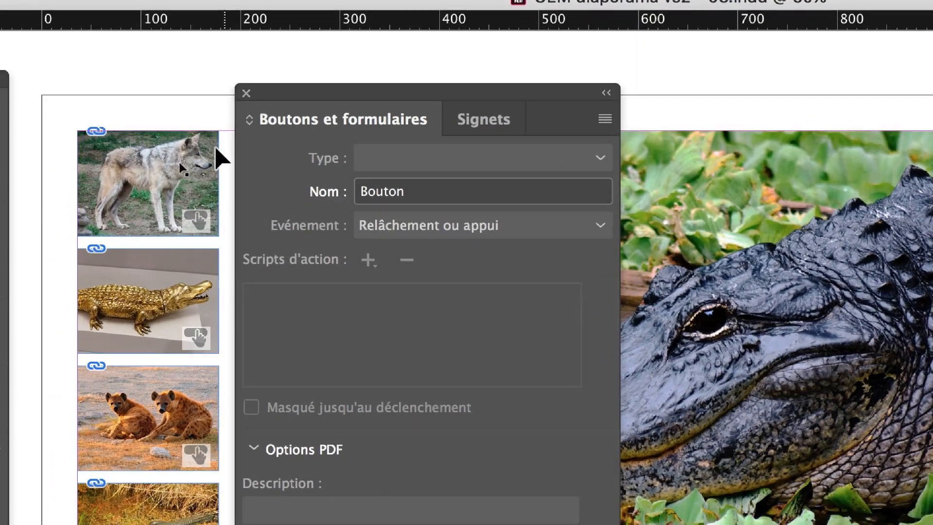
Select the wolf thumbnail button and change its triggering event to Survol
{"action": "left_click", "coordinate": [39, 228]}
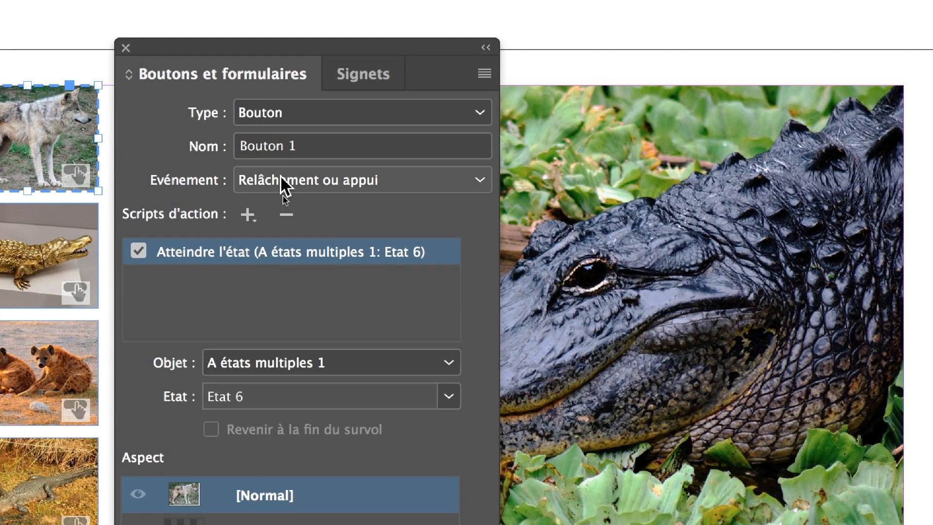
{"action": "left_click", "coordinate": [350, 129]}
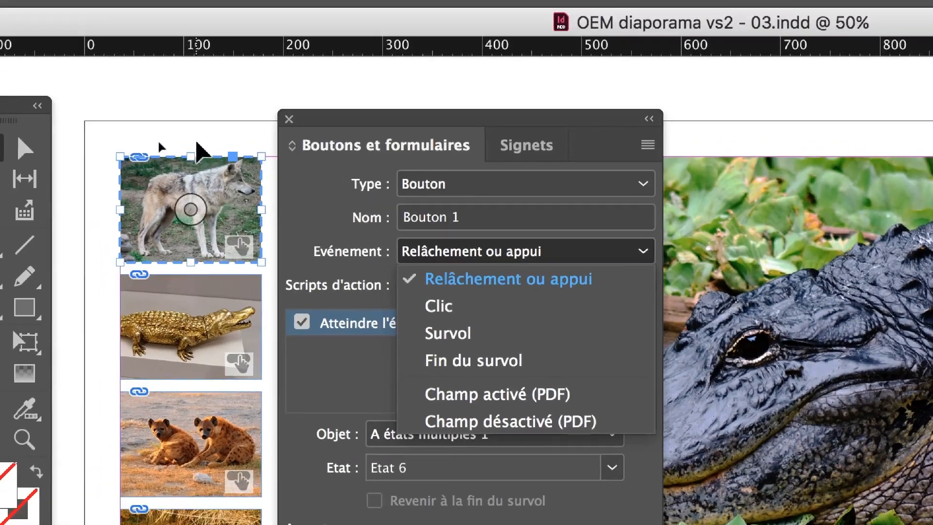
{"action": "left_click", "coordinate": [27, 129]}
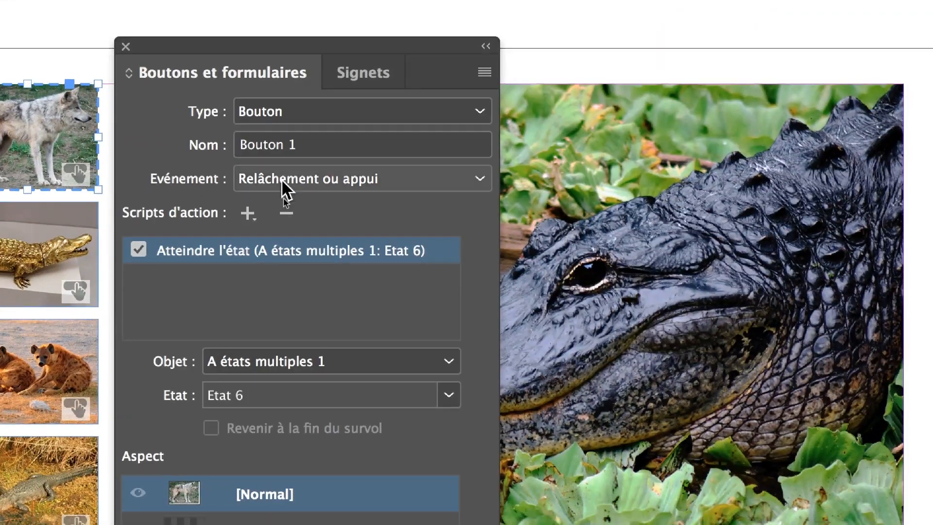
{"action": "left_click", "coordinate": [443, 237]}
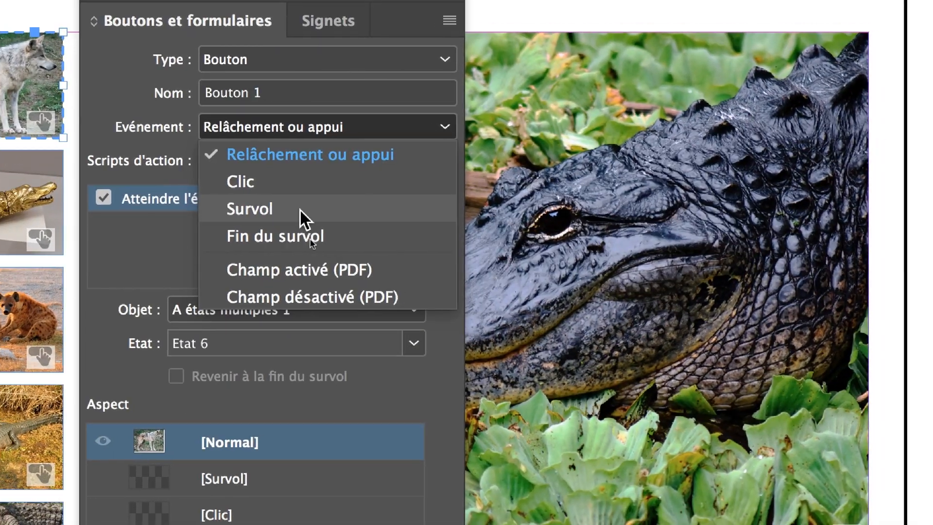
{"action": "left_click", "coordinate": [323, 220]}
Add an Atteindre l'état action to the wolf button's Survol event, targeting Etat 6 of A états multiples 1
{"action": "left_click", "coordinate": [272, 197]}
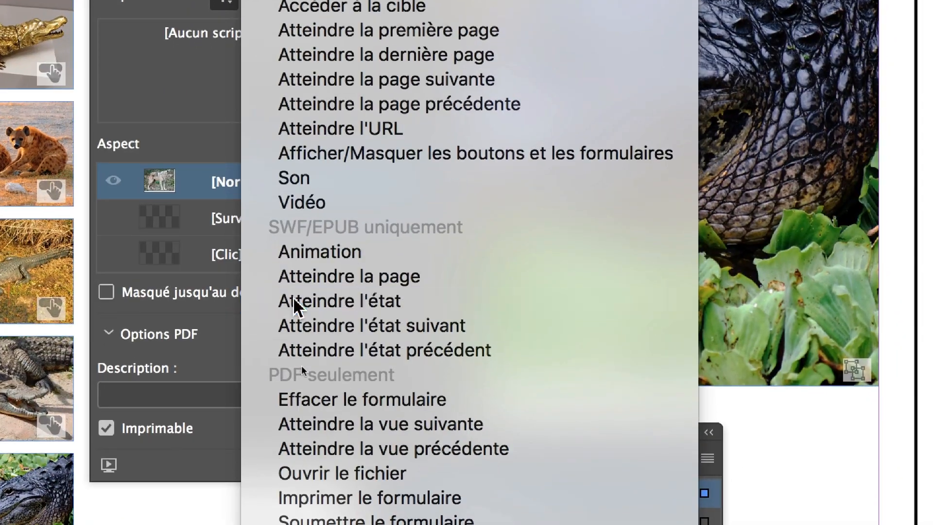
{"action": "left_click", "coordinate": [294, 301]}
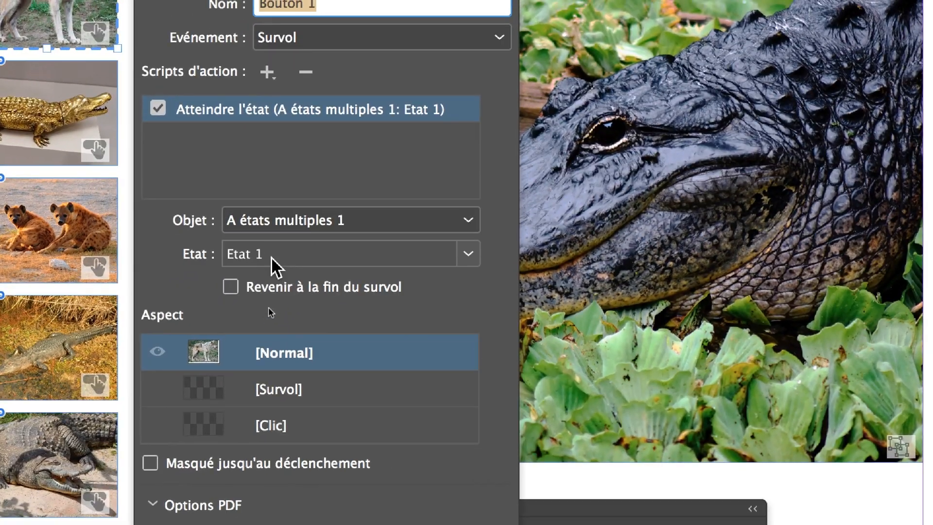
{"action": "left_click", "coordinate": [271, 256]}
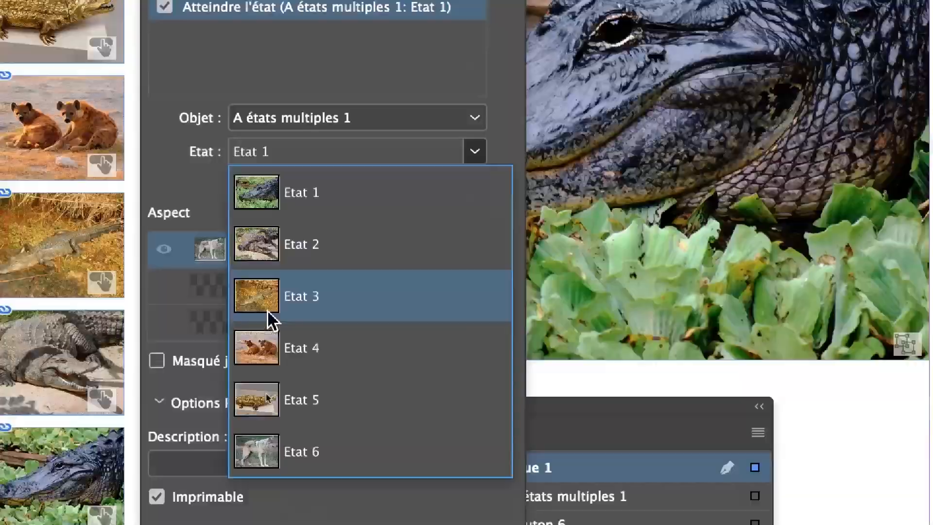
{"action": "left_click", "coordinate": [285, 363]}
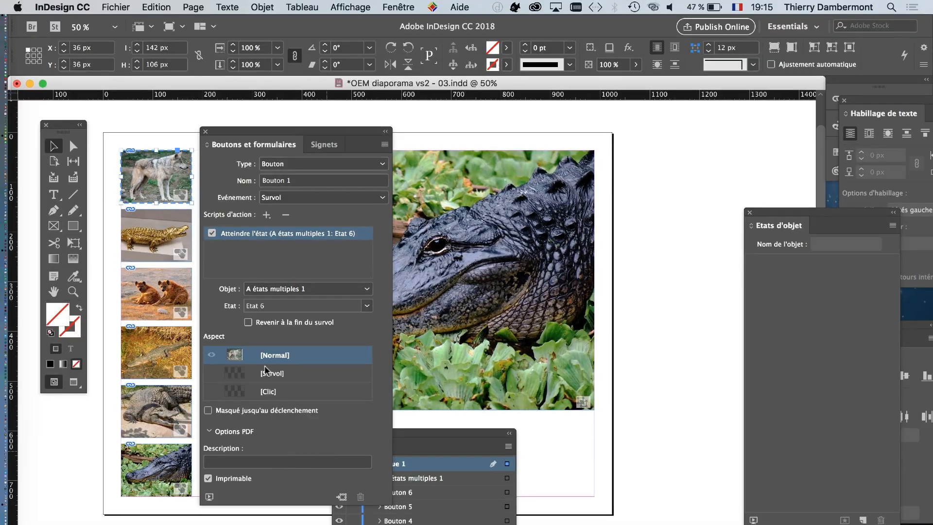
Give the golden crocodile thumbnail a Survol event with an Atteindre l'état action on A états multiples 1, and choose its target state
{"action": "left_click", "coordinate": [48, 0]}
{"action": "left_click", "coordinate": [308, 0]}
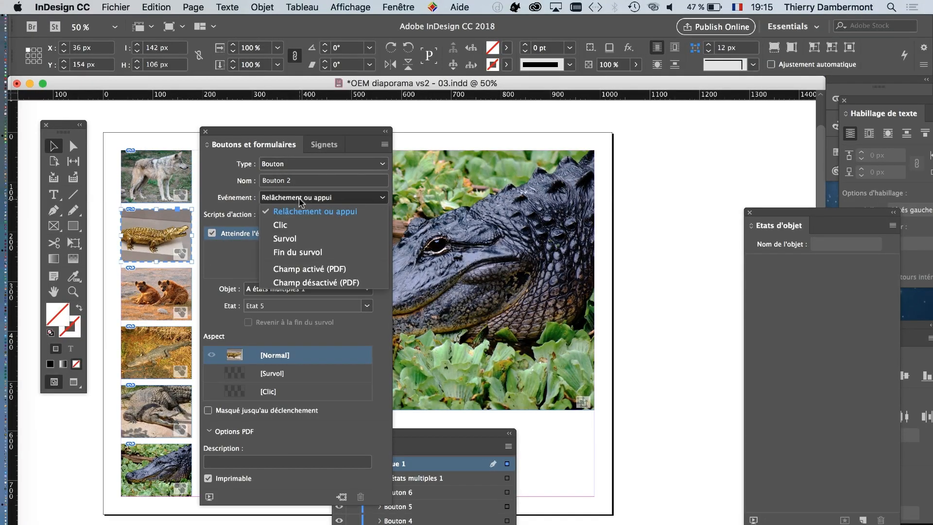
{"action": "left_click", "coordinate": [299, 238]}
{"action": "left_click", "coordinate": [266, 215]}
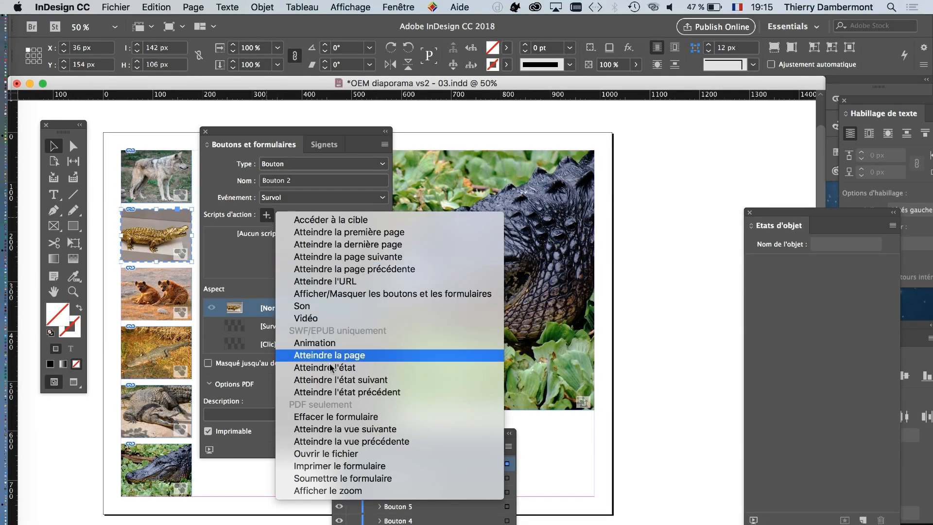
{"action": "left_click", "coordinate": [316, 369]}
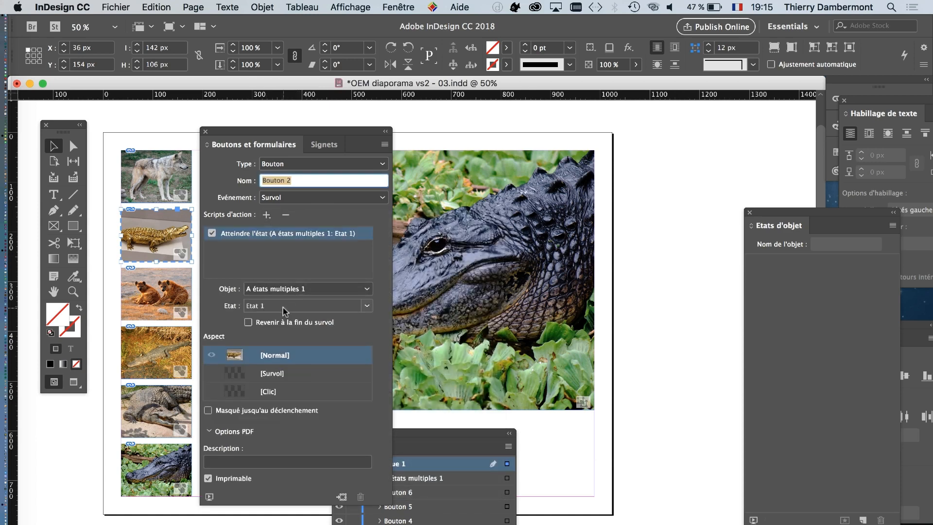
{"action": "left_click", "coordinate": [291, 306]}
{"action": "left_click", "coordinate": [301, 454]}
Set the two-bears thumbnail button to the Survol event with an Atteindre l'état action targeting Etat 4 of A états multiples 1
{"action": "left_click", "coordinate": [171, 278]}
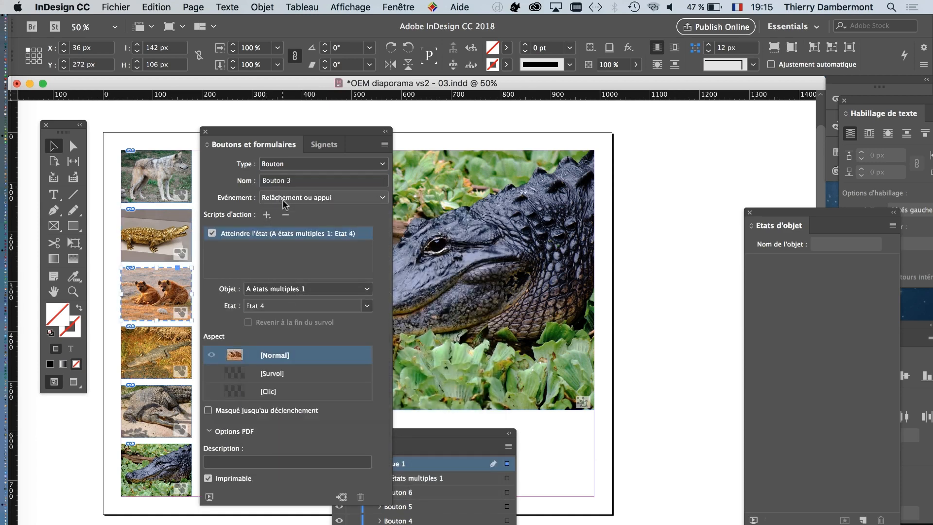
{"action": "left_click", "coordinate": [267, 215]}
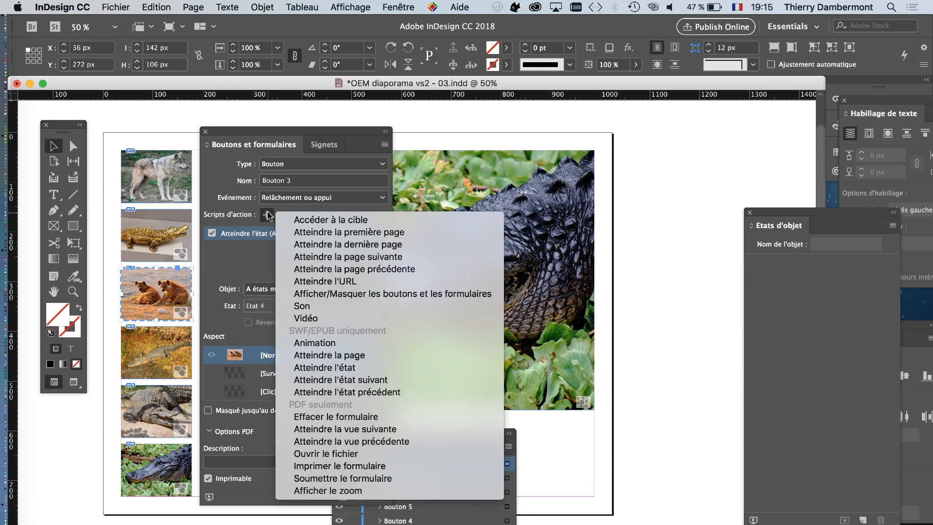
{"action": "key", "text": "Escape"}
{"action": "left_click", "coordinate": [320, 198]}
{"action": "left_click", "coordinate": [295, 237]}
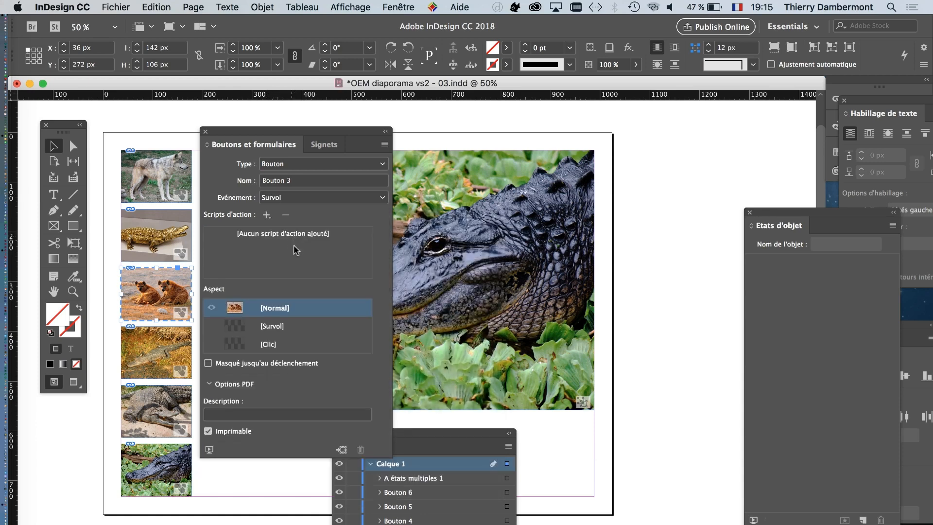
{"action": "left_click", "coordinate": [266, 214]}
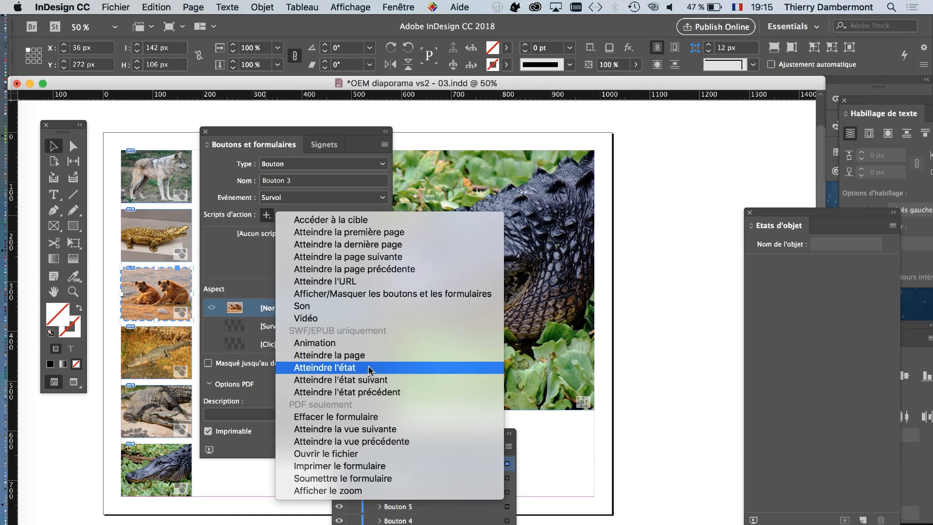
{"action": "left_click", "coordinate": [362, 368]}
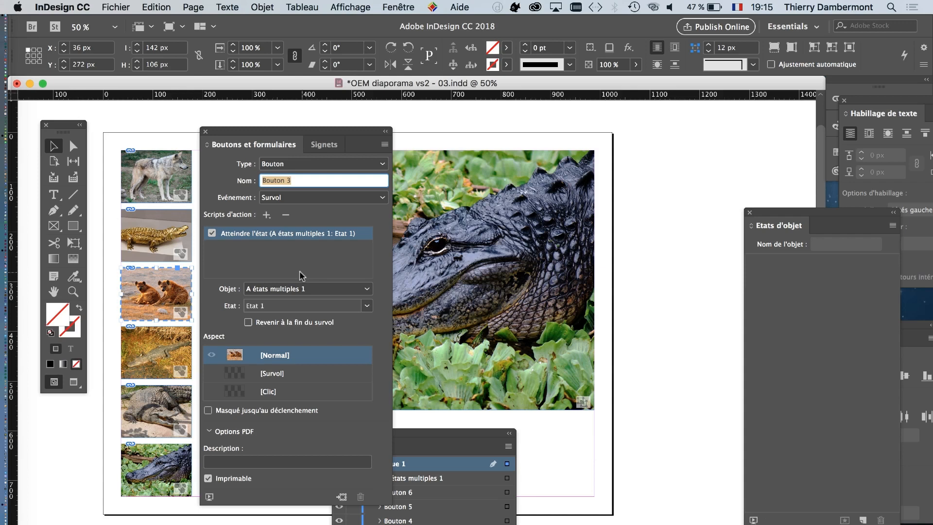
{"action": "left_click", "coordinate": [367, 306]}
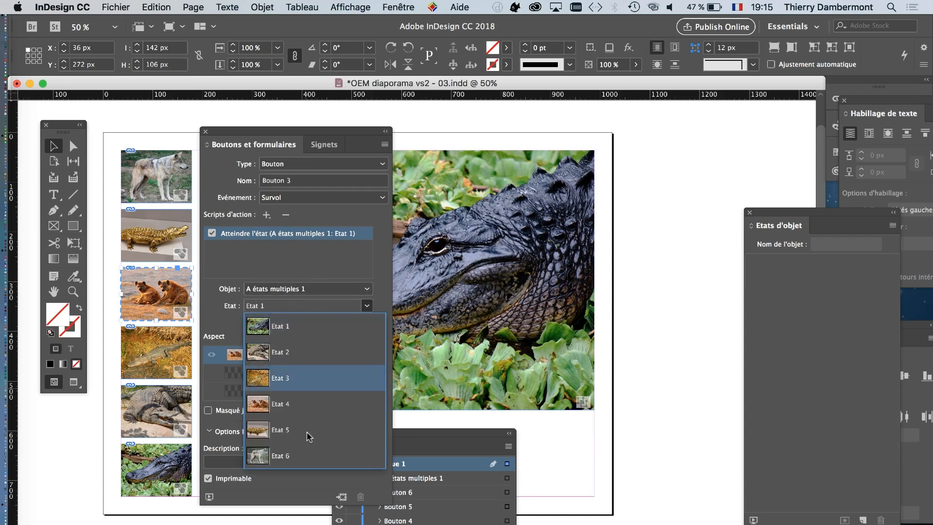
{"action": "left_click", "coordinate": [303, 403]}
Give the fourth thumbnail, the crocodile on yellow ground, a Survol event with an Atteindre l'état action targeting Etat 3
{"action": "left_click", "coordinate": [141, 335]}
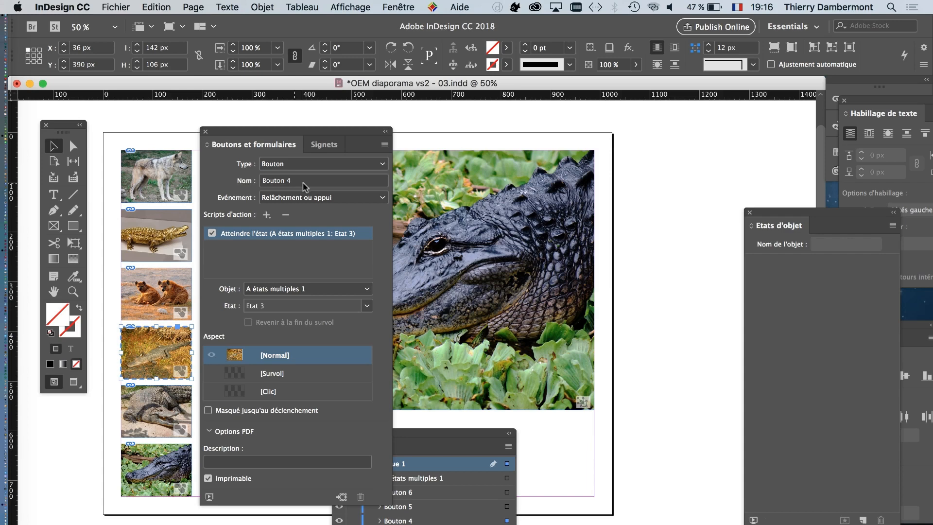
{"action": "left_click", "coordinate": [282, 198]}
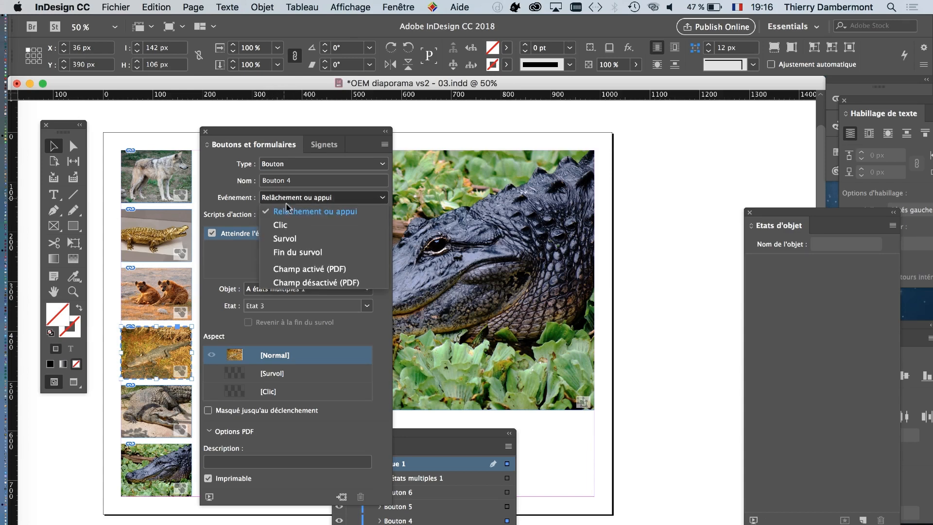
{"action": "left_click", "coordinate": [299, 241]}
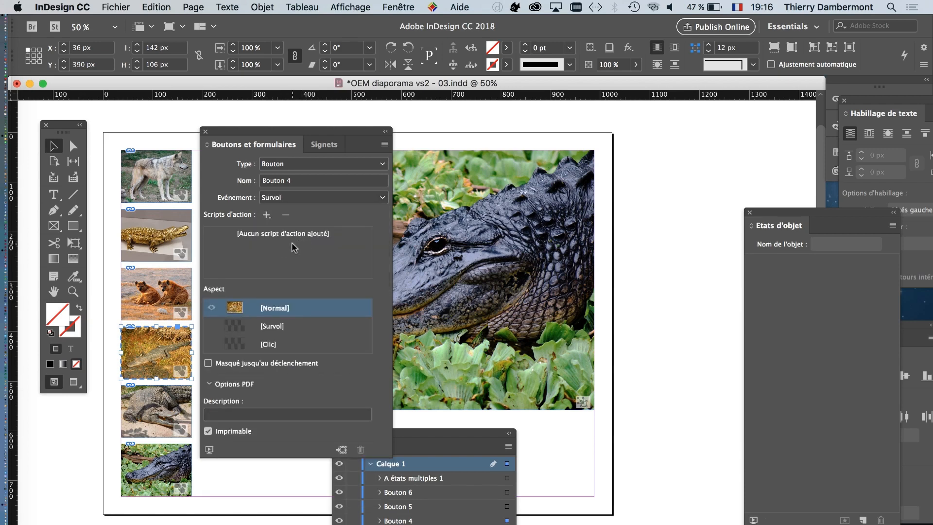
{"action": "left_click", "coordinate": [266, 215]}
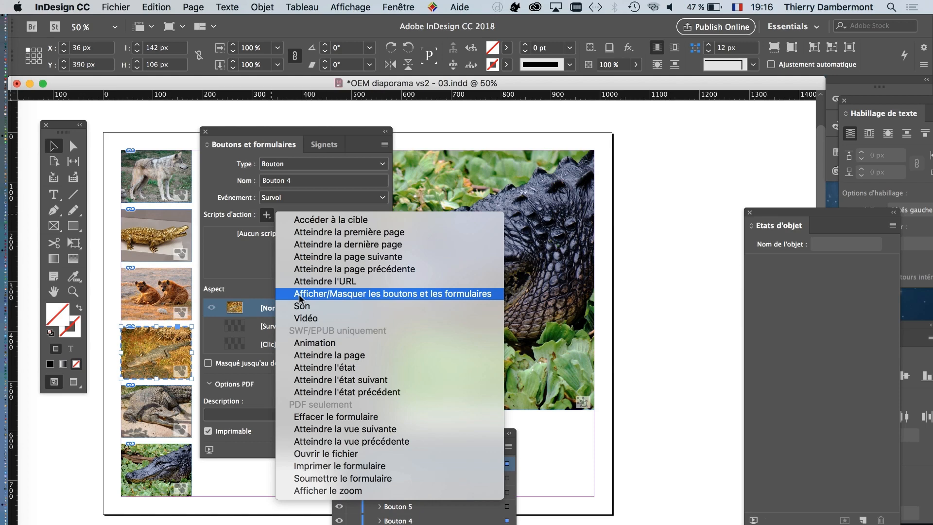
{"action": "left_click", "coordinate": [304, 367]}
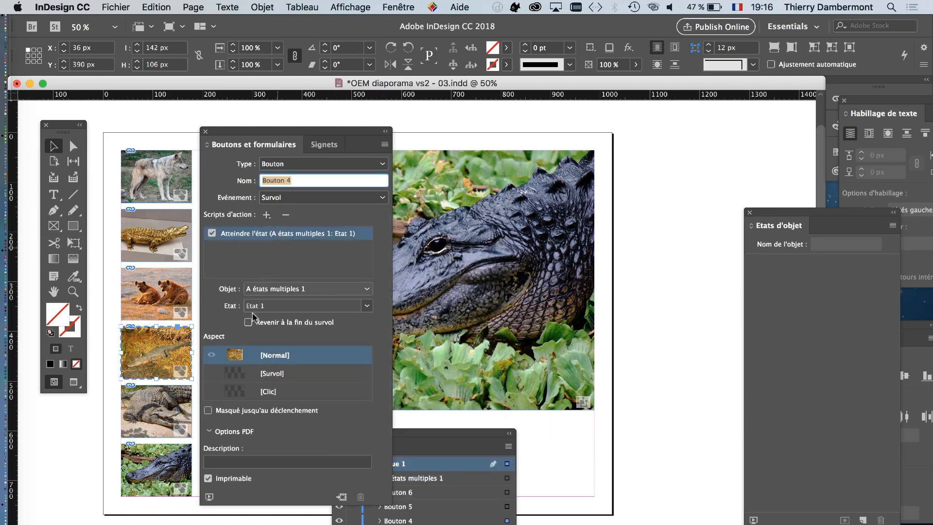
{"action": "left_click", "coordinate": [281, 306]}
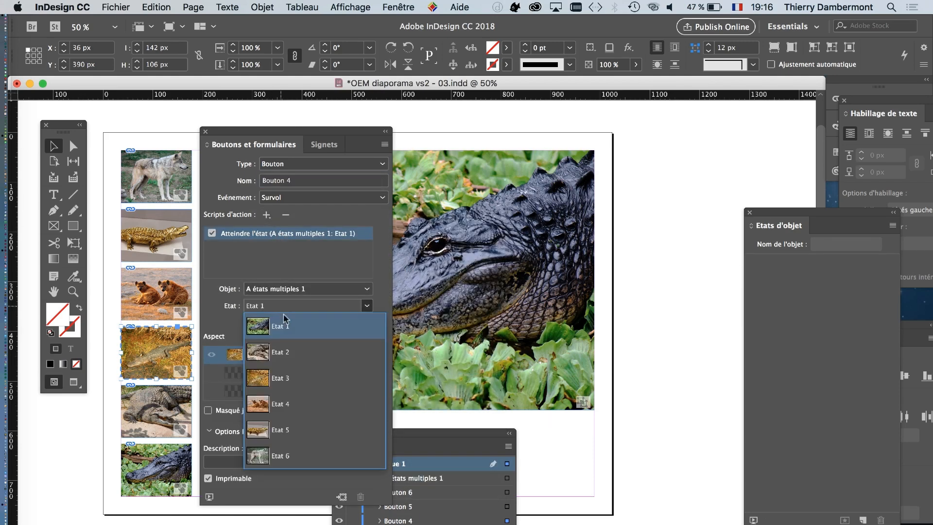
{"action": "left_click", "coordinate": [297, 379]}
Switch the grey crocodile thumbnail, fifth in the column, to the Survol event and add an Atteindre l'état action targeting Etat 2
{"action": "left_click", "coordinate": [141, 406]}
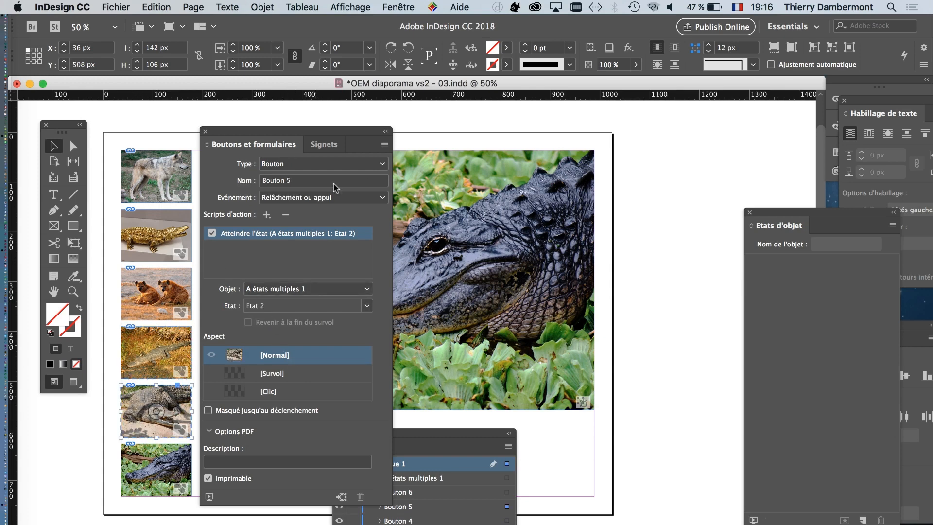
{"action": "left_click", "coordinate": [312, 198]}
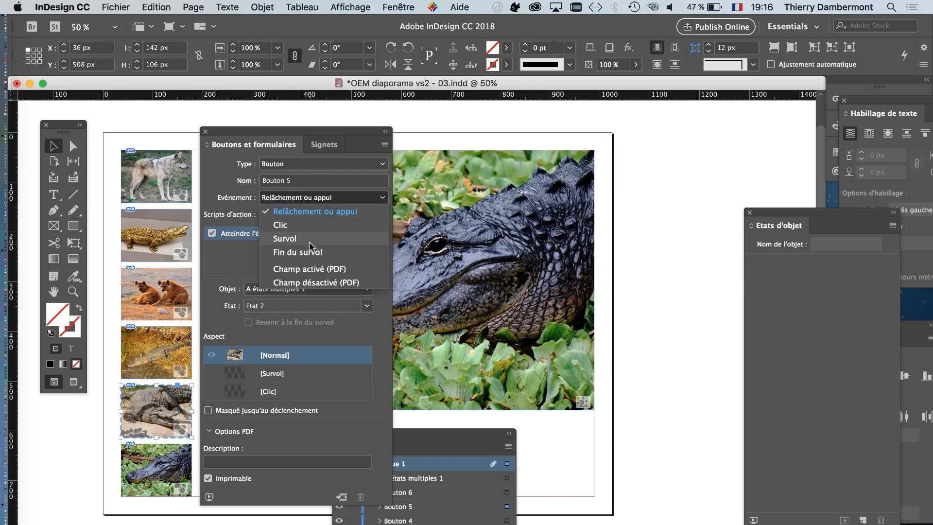
{"action": "left_click", "coordinate": [311, 243]}
{"action": "left_click", "coordinate": [266, 215]}
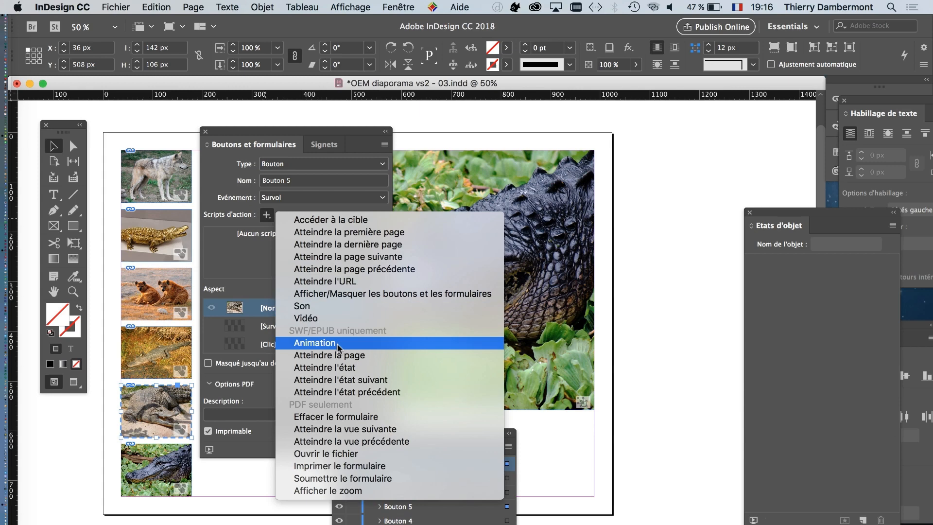
{"action": "left_click", "coordinate": [349, 369]}
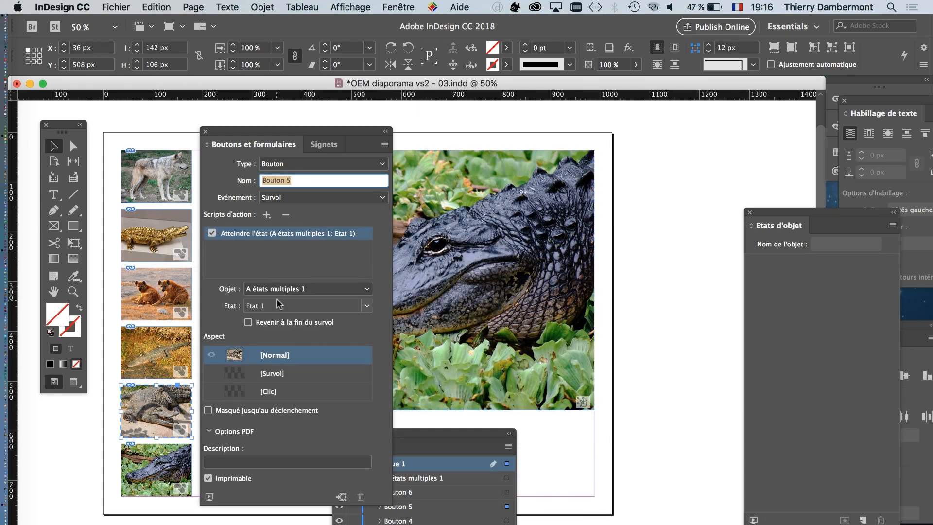
{"action": "left_click", "coordinate": [283, 307]}
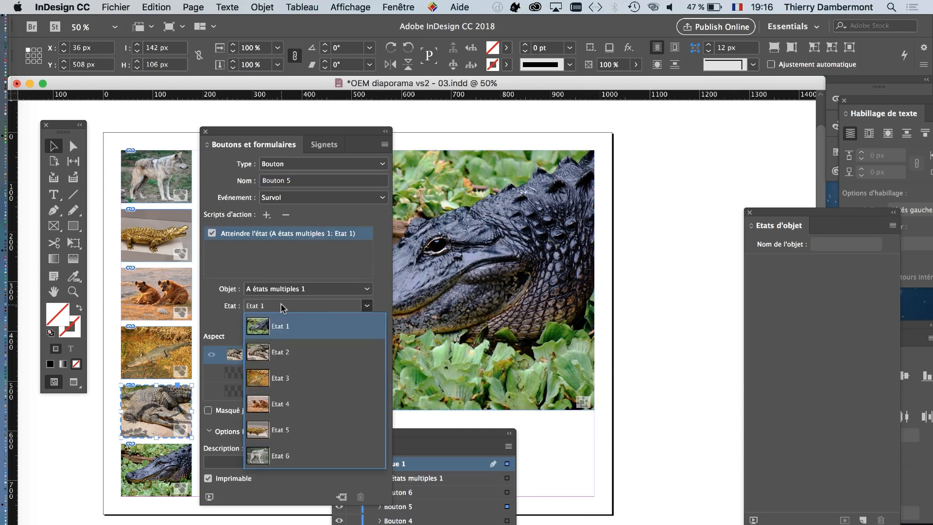
{"action": "left_click", "coordinate": [294, 357]}
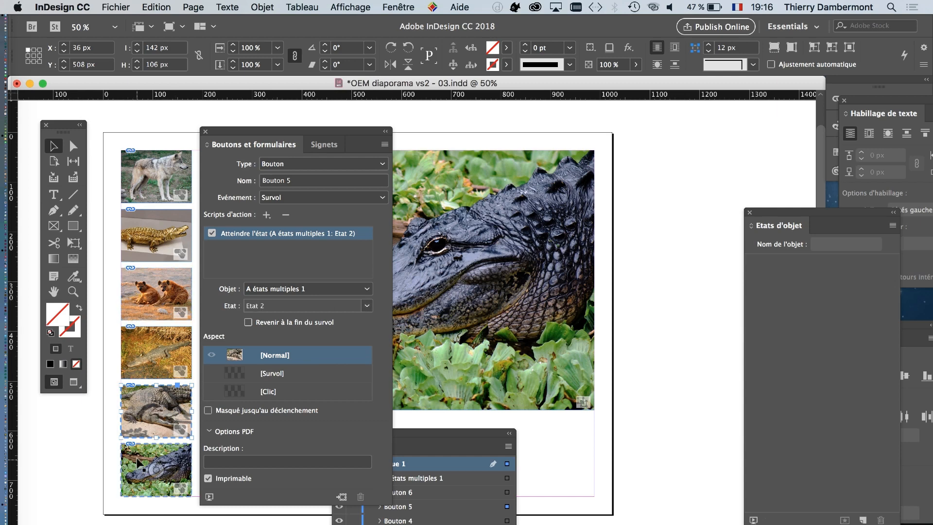
Set the black alligator thumbnail, last in the column, to trigger on Survol with an Atteindre l'état action targeting Etat 1
{"action": "left_click", "coordinate": [145, 465]}
{"action": "left_click", "coordinate": [302, 199]}
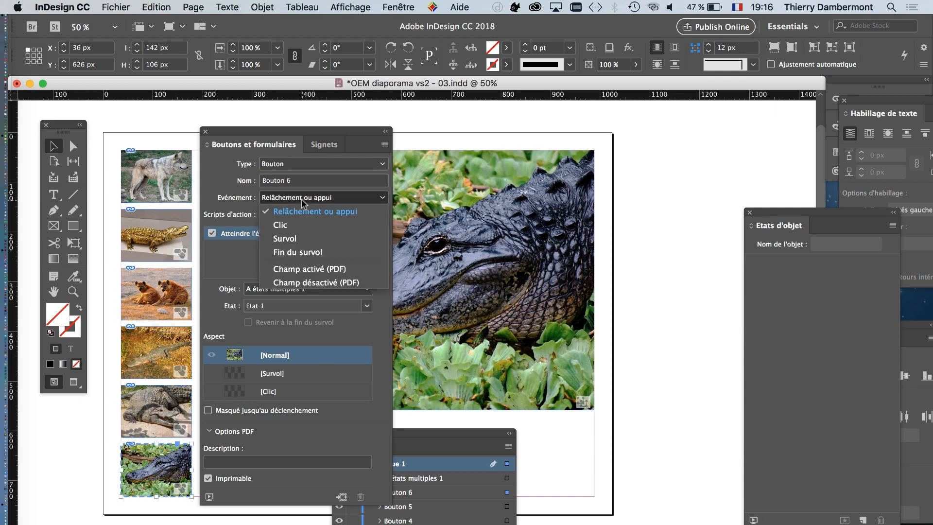
{"action": "left_click", "coordinate": [301, 238]}
{"action": "left_click", "coordinate": [266, 214]}
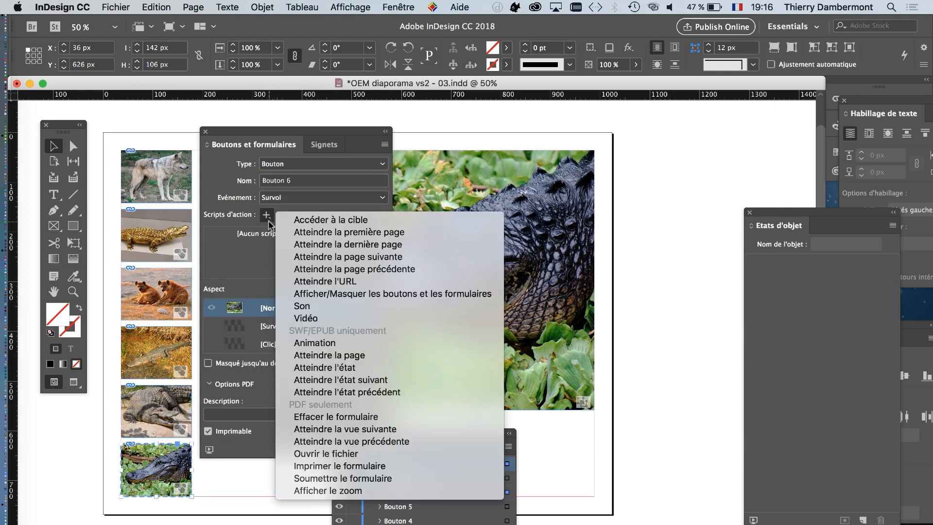
{"action": "left_click", "coordinate": [344, 368]}
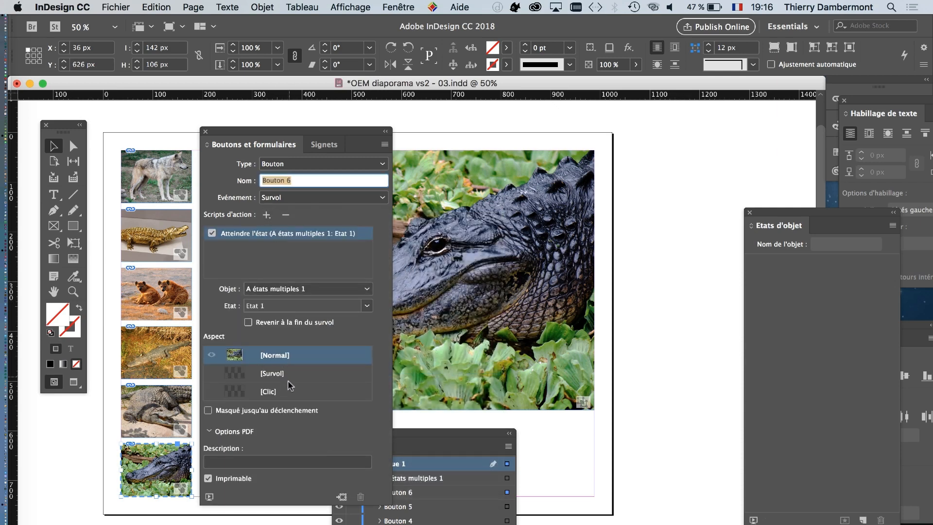
{"action": "left_click", "coordinate": [367, 305]}
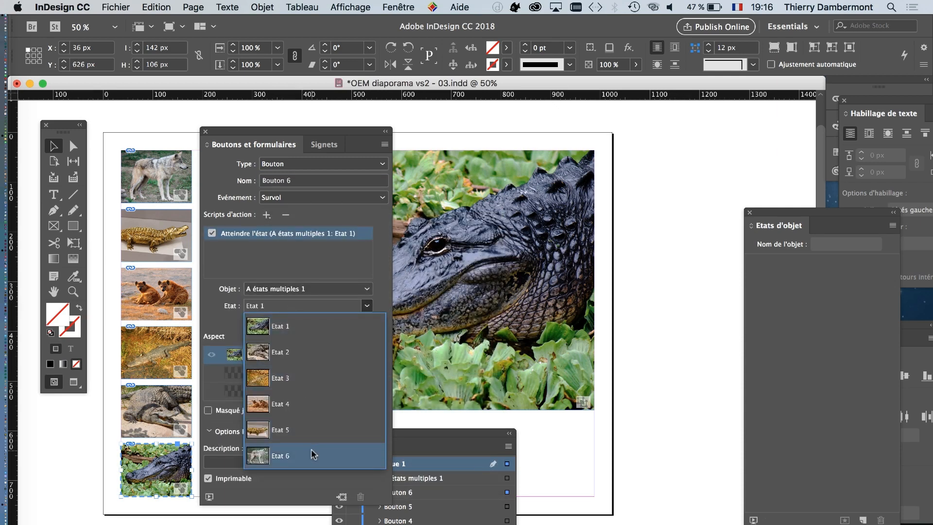
{"action": "left_click", "coordinate": [299, 325]}
Deselect everything and save the document under the new name "OEM diaporama vs2 - 04.indd" in the CUM 4 folder
{"action": "left_click", "coordinate": [82, 448]}
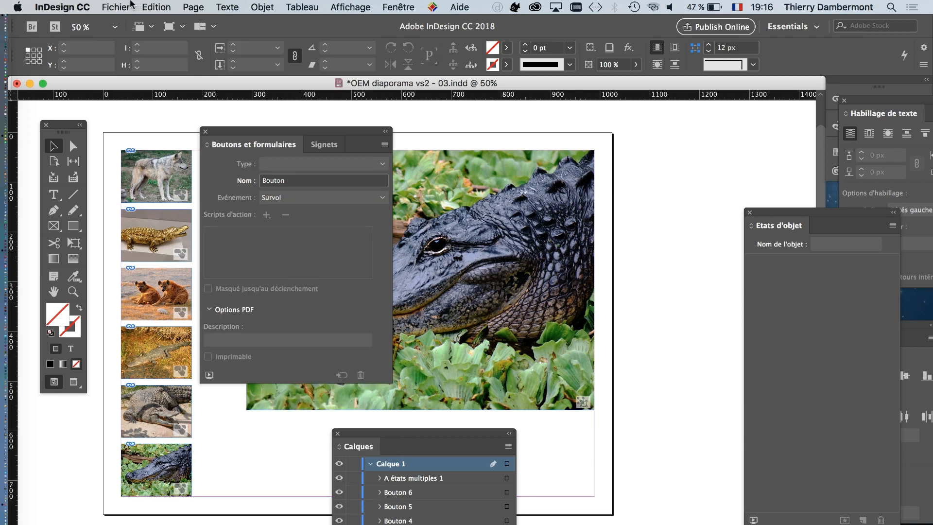
{"action": "left_click", "coordinate": [116, 7]}
{"action": "left_click", "coordinate": [152, 104]}
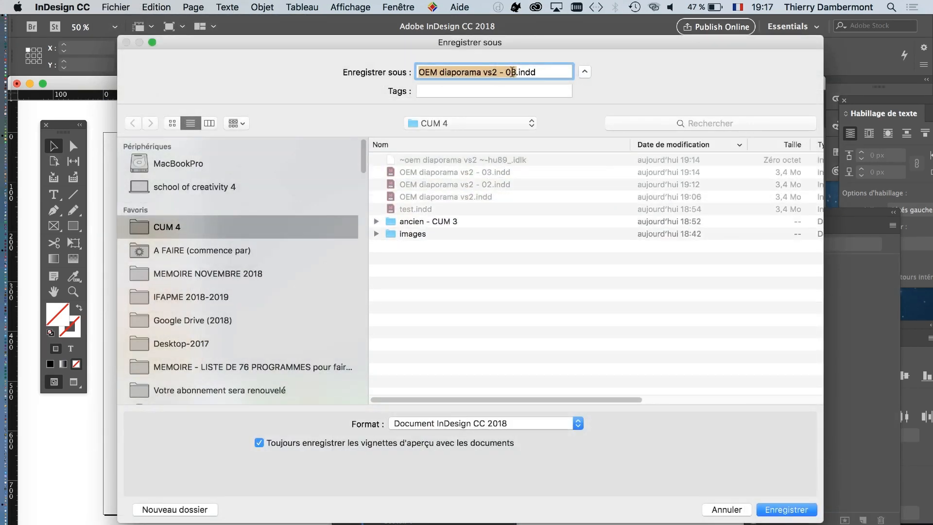
{"action": "left_click", "coordinate": [515, 72]}
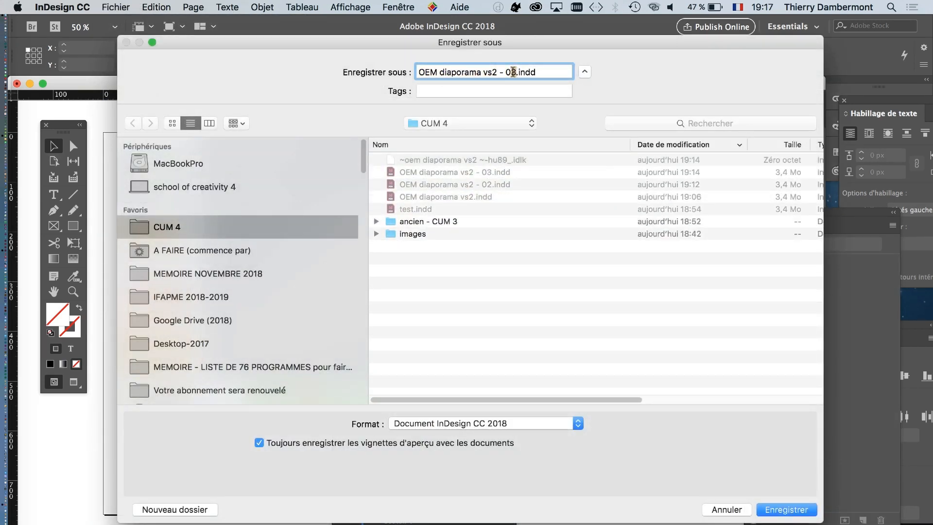
{"action": "key", "text": "Delete"}
{"action": "type", "text": "4"}
{"action": "left_click", "coordinate": [804, 510]}
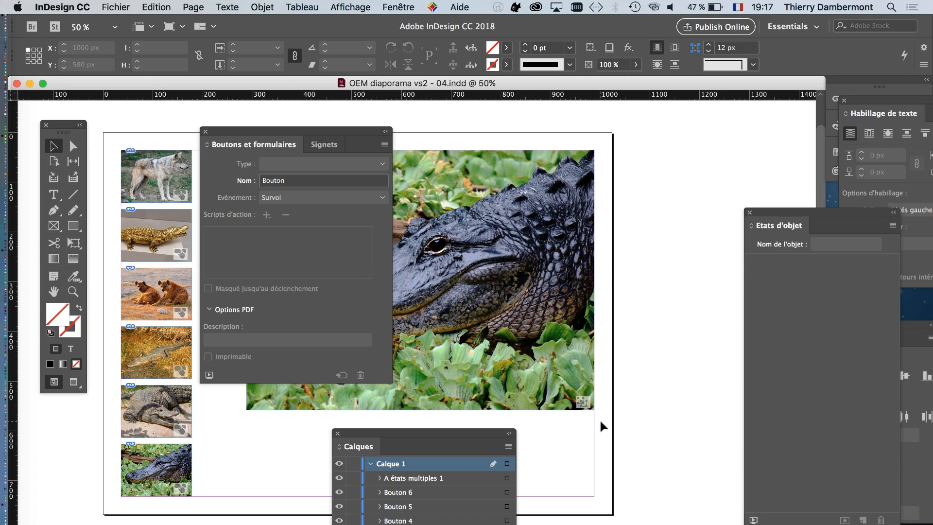
Clear the button settings and layers off the large image, and open the EPUB interactivity preview enlarged to show the whole page
{"action": "left_click", "coordinate": [206, 131]}
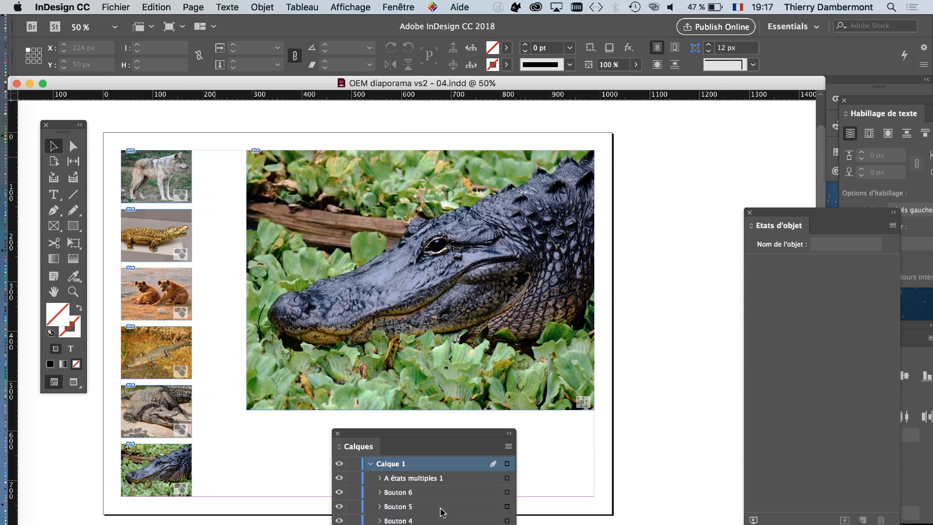
{"action": "left_click_drag", "start_coordinate": [353, 435], "coordinate": [355, 465]}
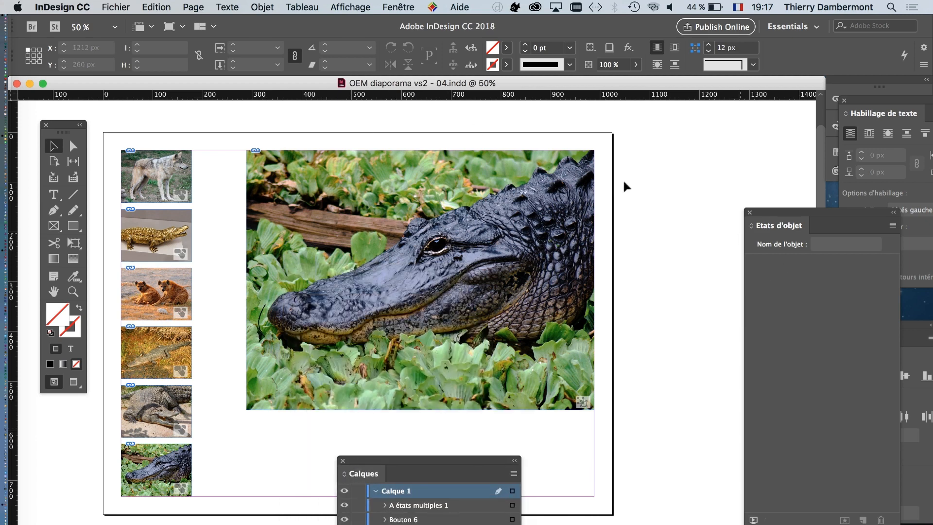
{"action": "left_click", "coordinate": [391, 7]}
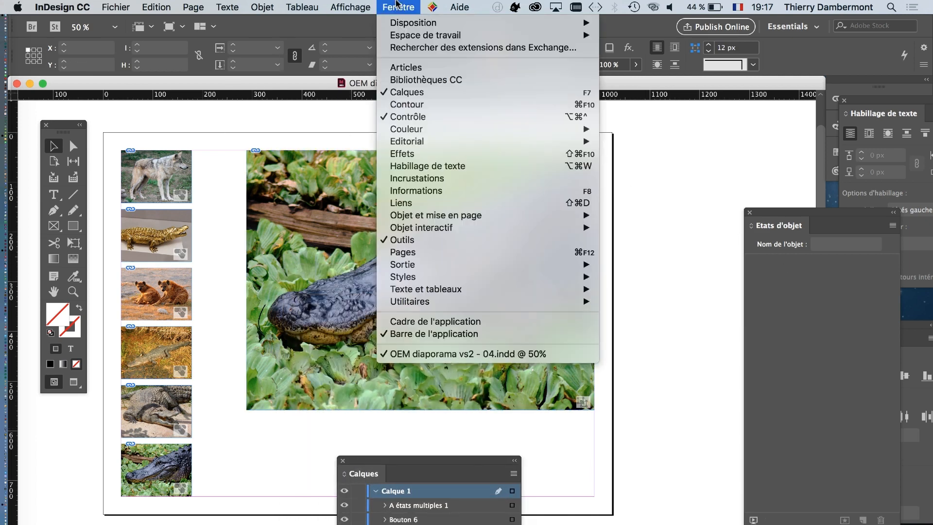
{"action": "mouse_move", "coordinate": [485, 227]}
{"action": "left_click", "coordinate": [715, 238]}
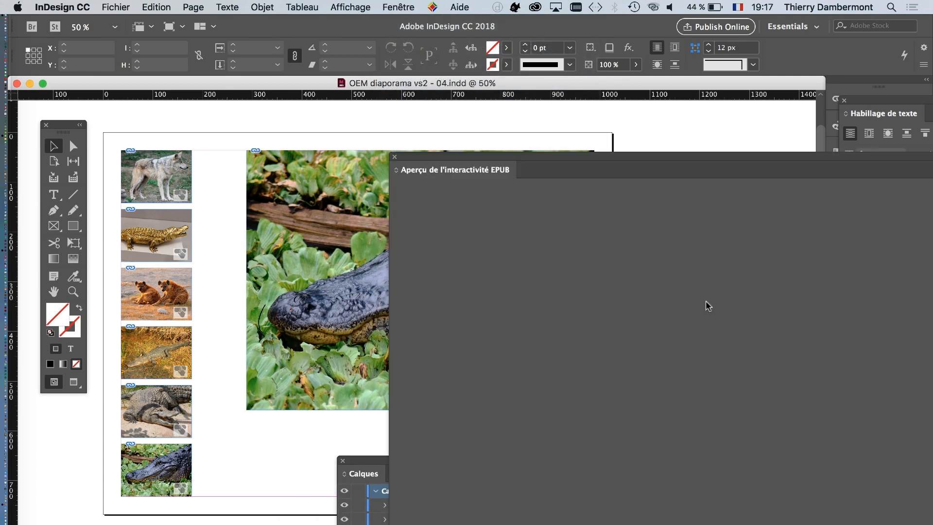
{"action": "left_click_drag", "start_coordinate": [488, 155], "coordinate": [281, 80]}
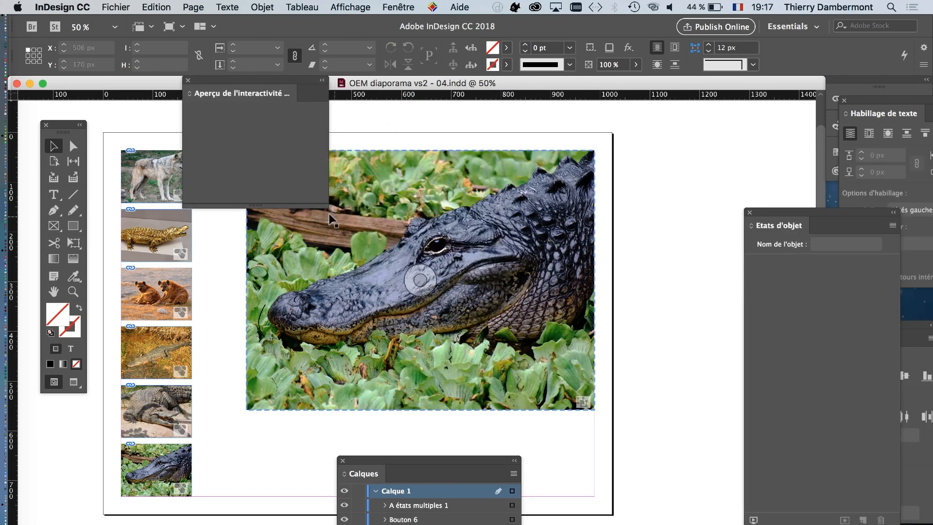
{"action": "left_click_drag", "start_coordinate": [323, 205], "coordinate": [823, 522]}
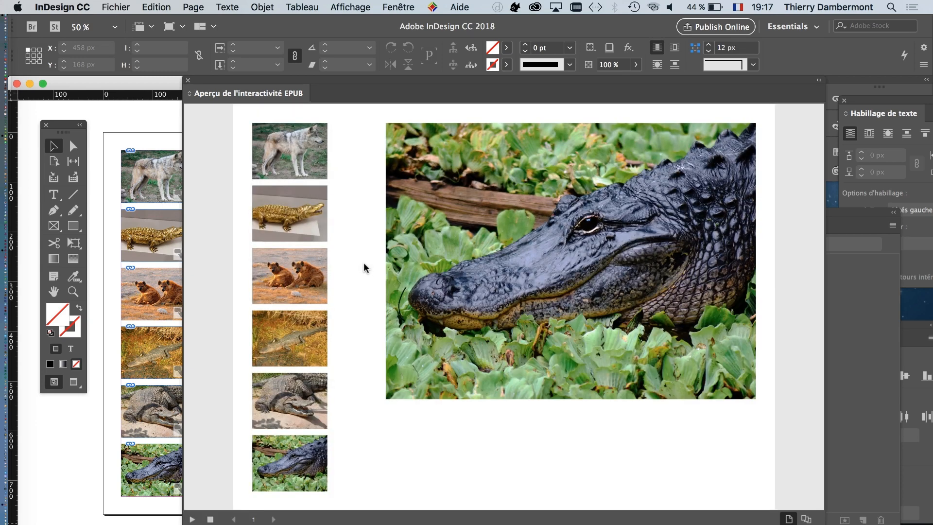
Test the rollover of every thumbnail in the EPUB interactivity preview, and close the preview
{"action": "left_click", "coordinate": [315, 226]}
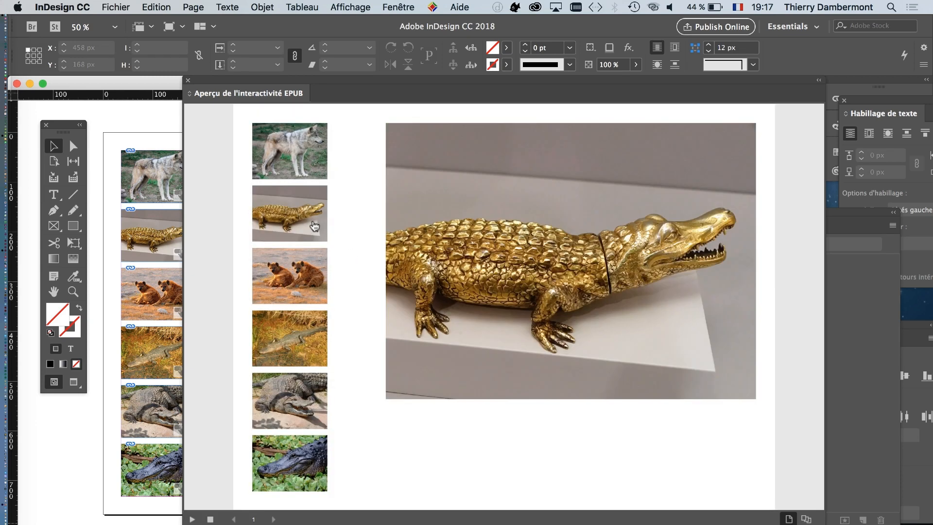
{"action": "left_click", "coordinate": [307, 269]}
{"action": "left_click", "coordinate": [303, 316]}
{"action": "left_click", "coordinate": [303, 399]}
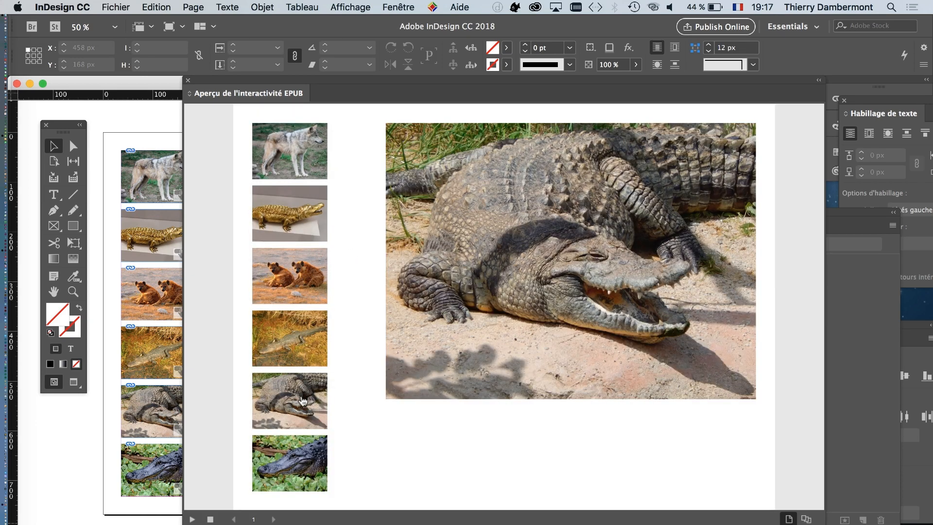
{"action": "left_click", "coordinate": [303, 474]}
{"action": "left_click", "coordinate": [299, 396]}
{"action": "left_click", "coordinate": [294, 333]}
{"action": "left_click", "coordinate": [295, 283]}
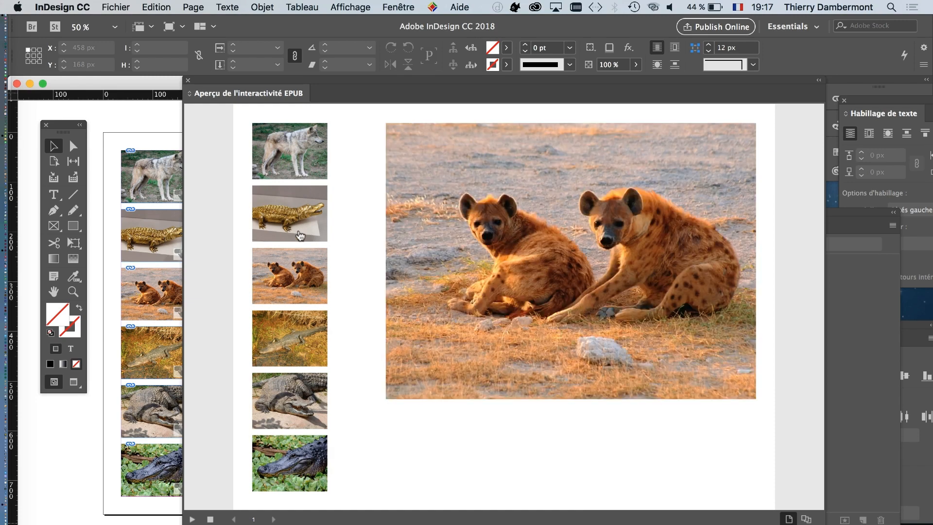
{"action": "left_click", "coordinate": [300, 236]}
{"action": "left_click", "coordinate": [298, 159]}
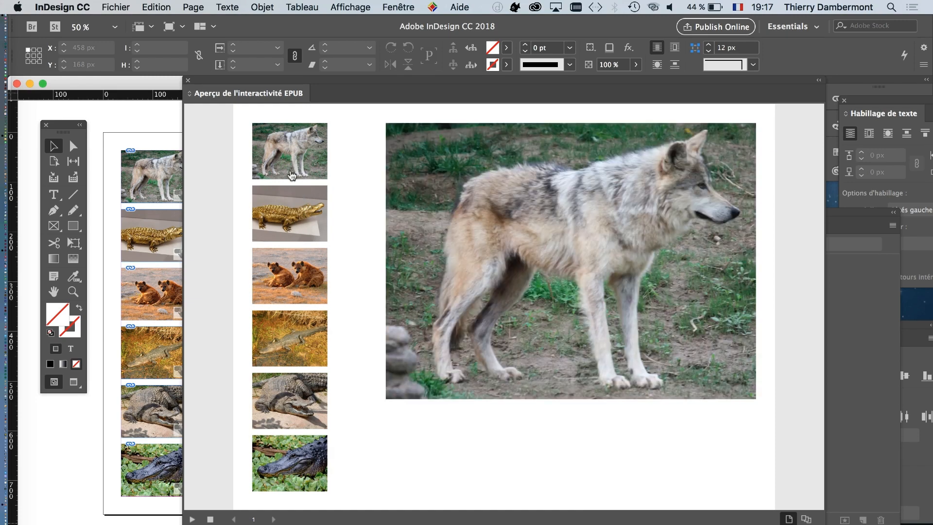
{"action": "left_click", "coordinate": [287, 206]}
{"action": "left_click", "coordinate": [298, 284]}
{"action": "left_click", "coordinate": [294, 343]}
{"action": "left_click", "coordinate": [301, 381]}
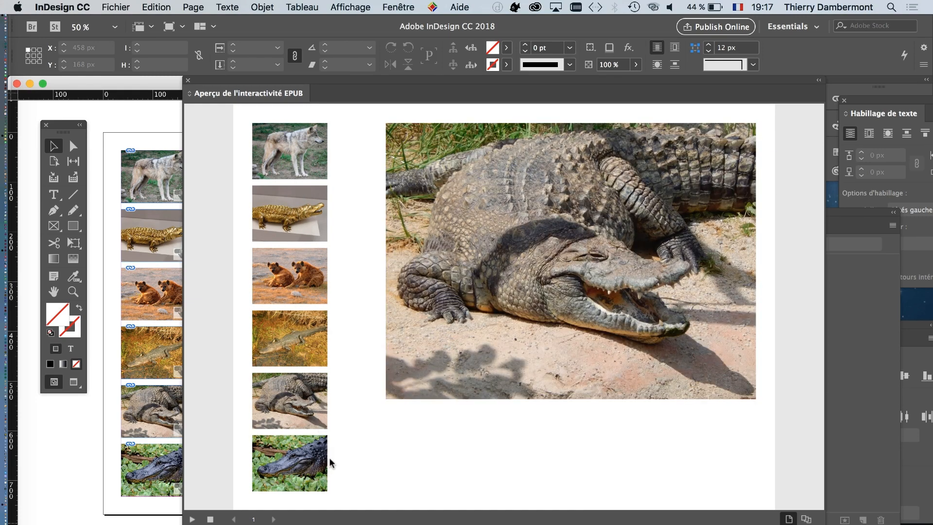
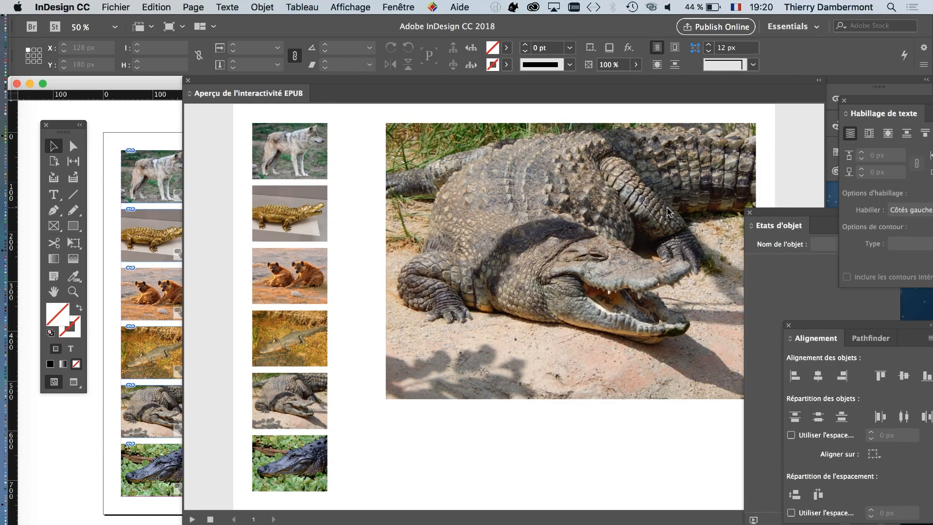
{"action": "left_click", "coordinate": [154, 297]}
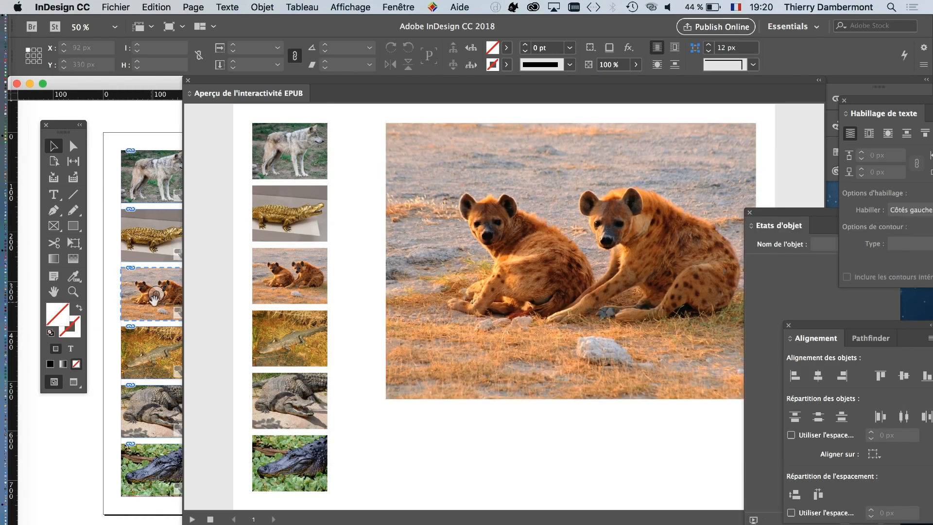
{"action": "left_click", "coordinate": [188, 80]}
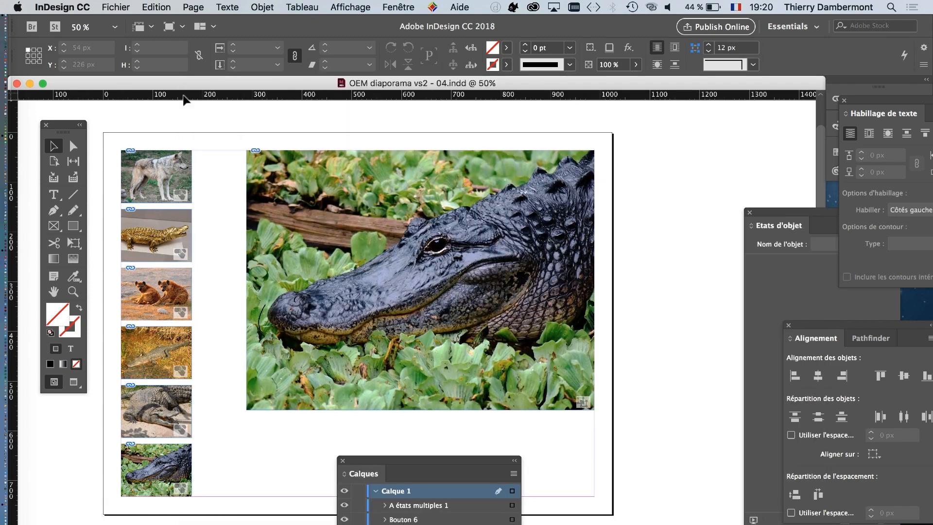
Start exporting the document and create a new folder named "export swf" inside CUM 4 as the destination
{"action": "left_click", "coordinate": [111, 6]}
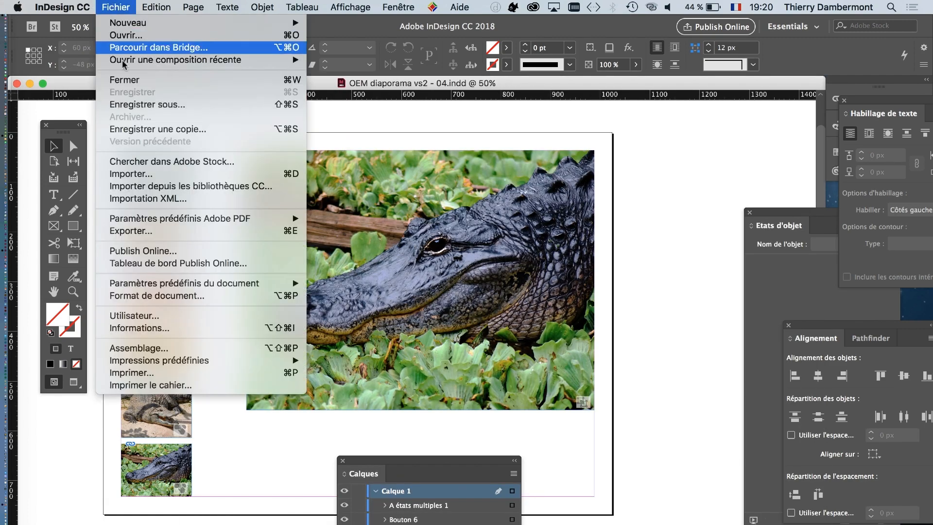
{"action": "left_click", "coordinate": [155, 231]}
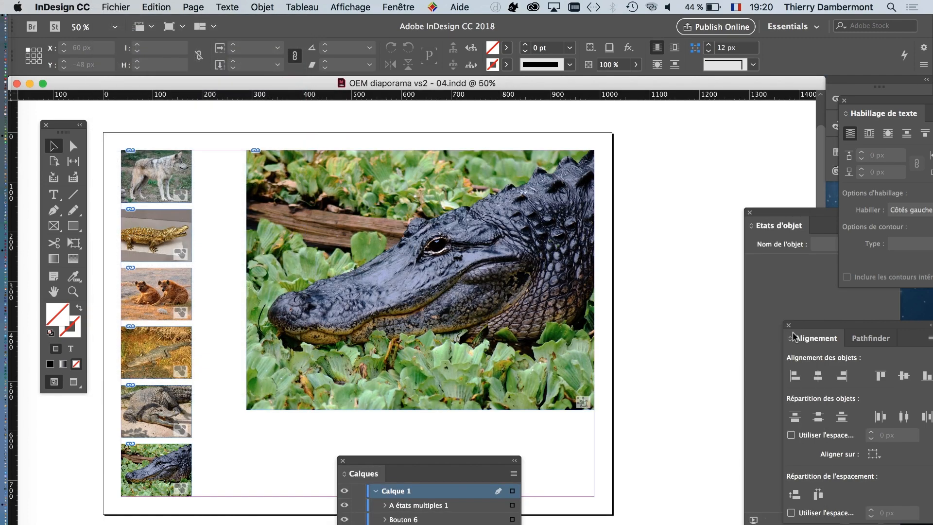
{"action": "left_click_drag", "start_coordinate": [818, 519], "coordinate": [768, 316]}
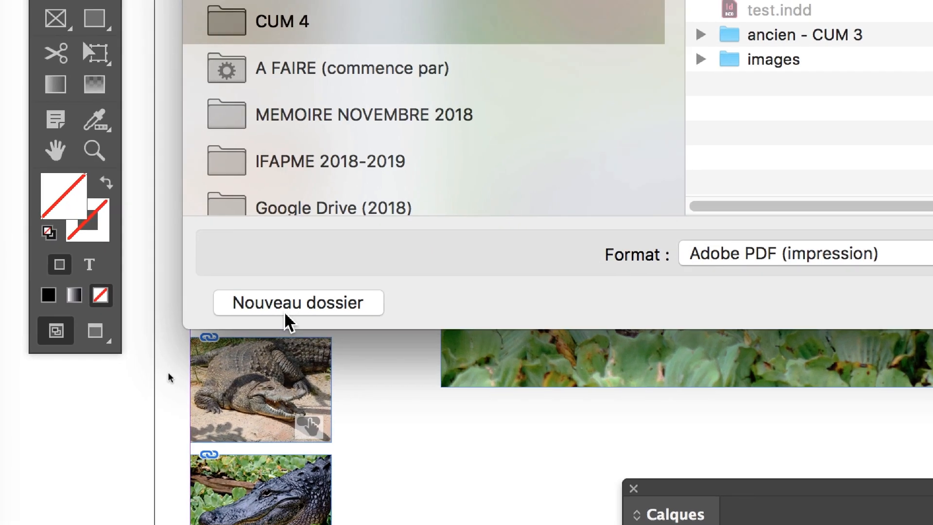
{"action": "left_click", "coordinate": [287, 311]}
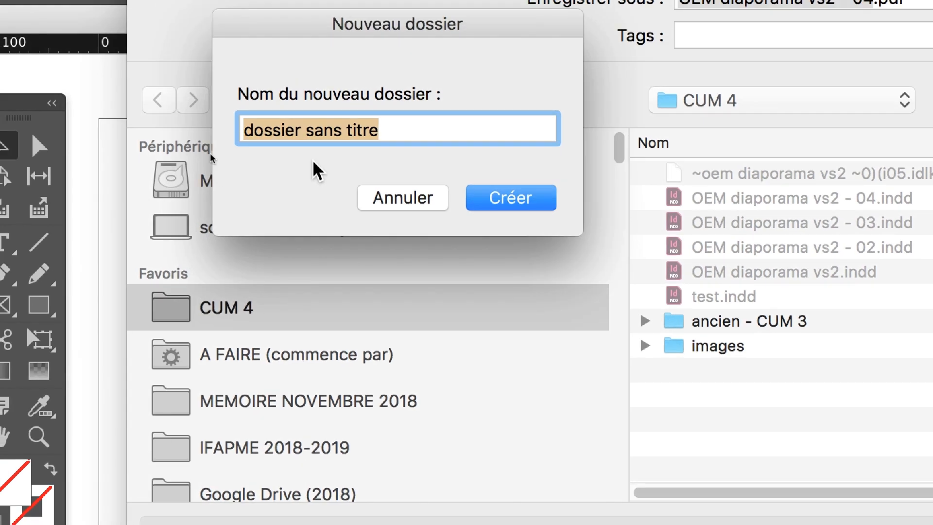
{"action": "type", "text": "export swf"}
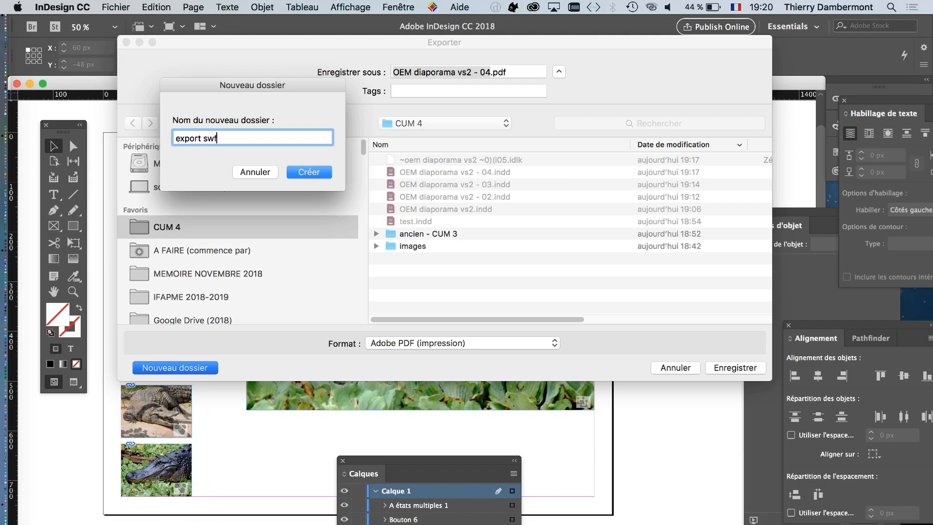
{"action": "left_click", "coordinate": [510, 197]}
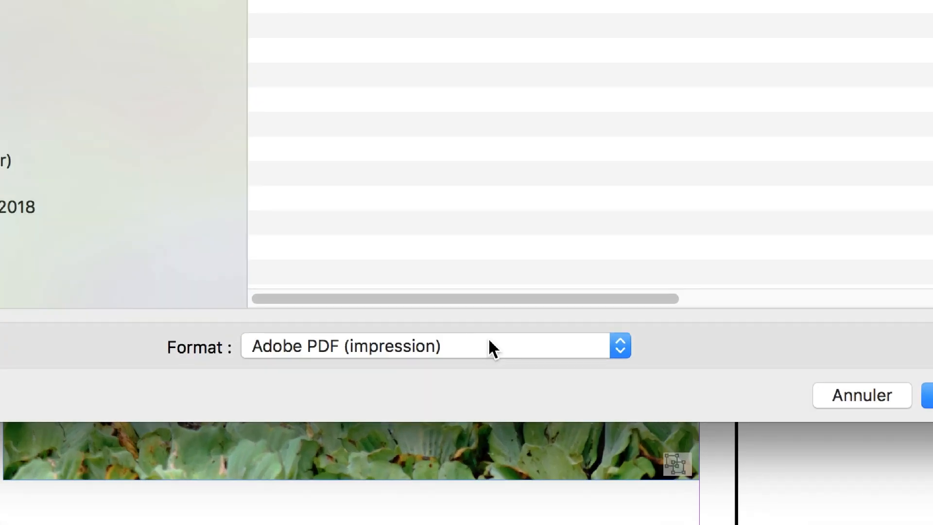
Export the slideshow in Flash Player (SWF) format as "OEM diaporama vs2 - 04.swf", keeping the proposed export settings
{"action": "left_click", "coordinate": [490, 343]}
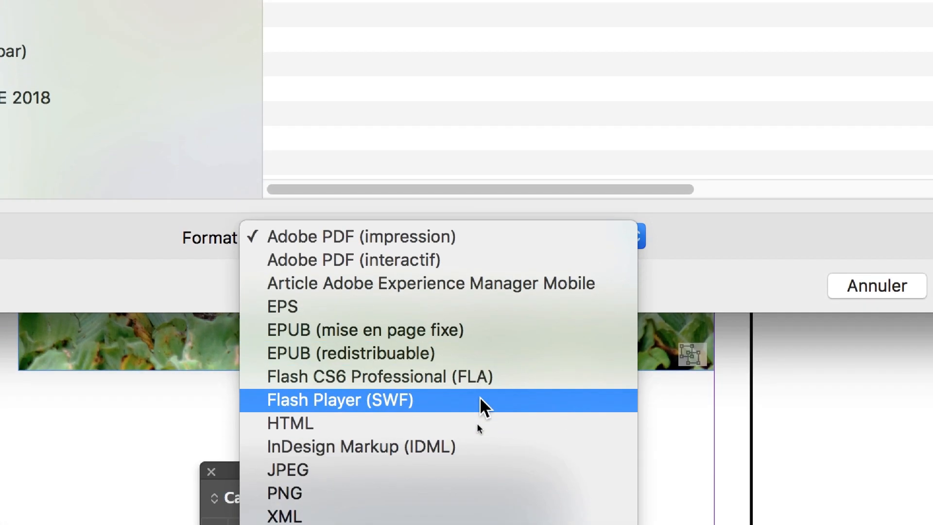
{"action": "left_click", "coordinate": [481, 399]}
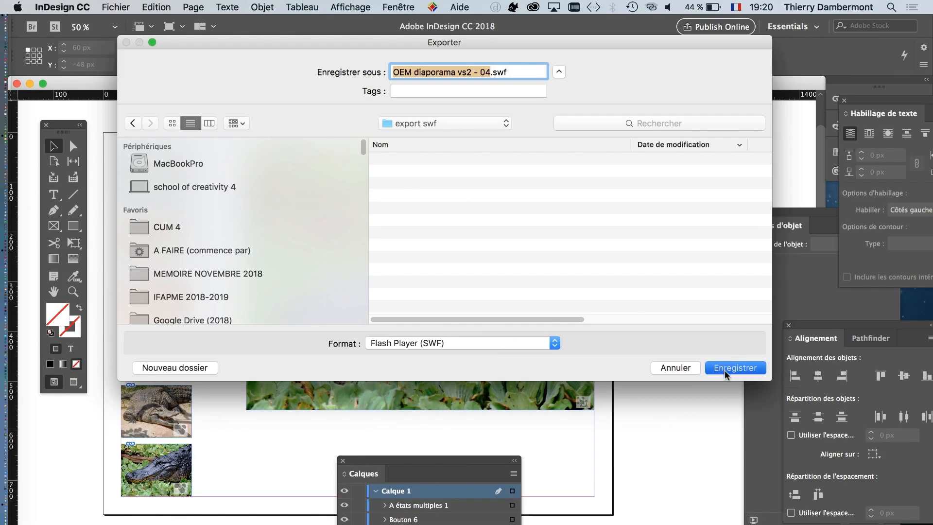
{"action": "left_click", "coordinate": [724, 368]}
{"action": "left_click", "coordinate": [613, 490]}
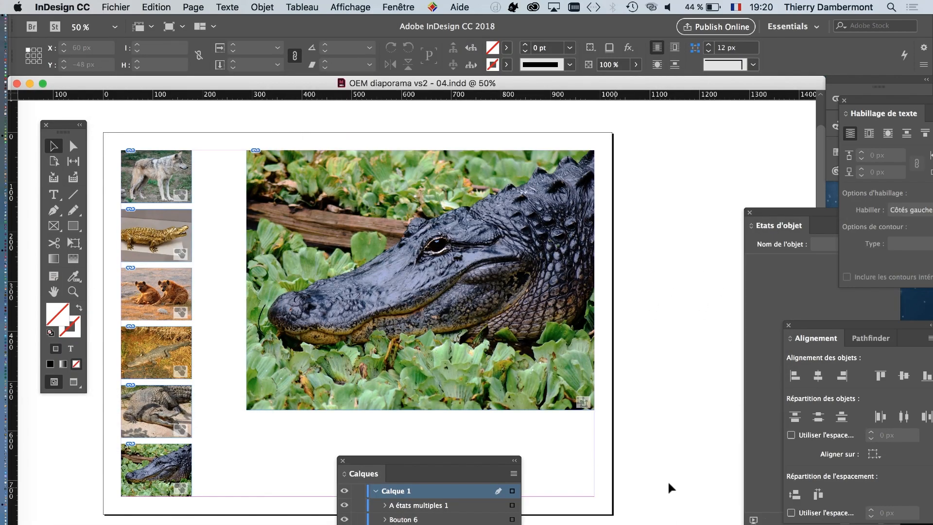
Switch to Finder, put the Firefox window away, and open the export swf folder inside CUM 4
{"action": "key", "text": "super+Tab"}
{"action": "key", "text": "super+Tab"}
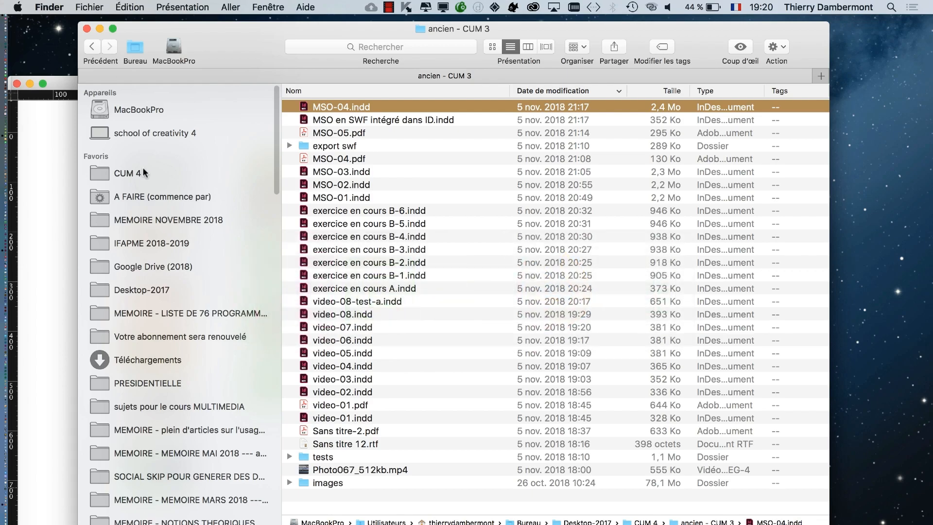
{"action": "left_click", "coordinate": [160, 176]}
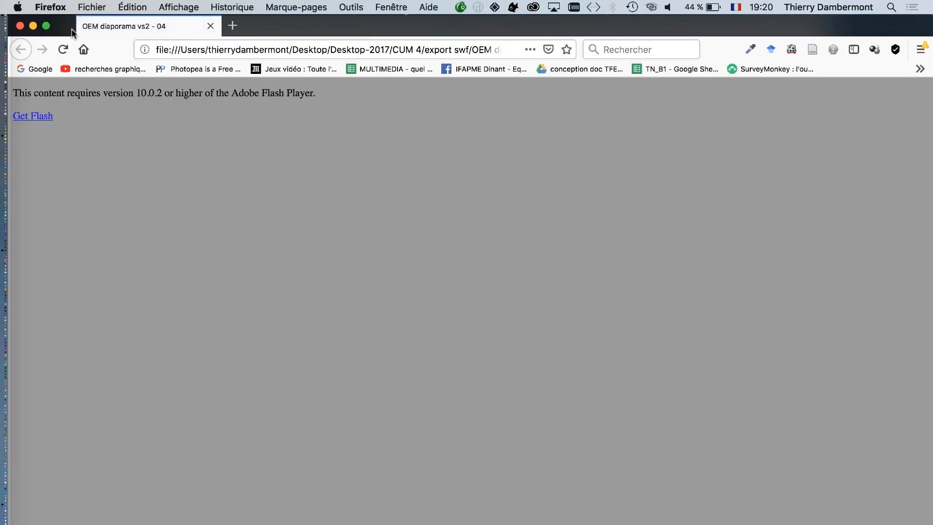
{"action": "left_click", "coordinate": [33, 25]}
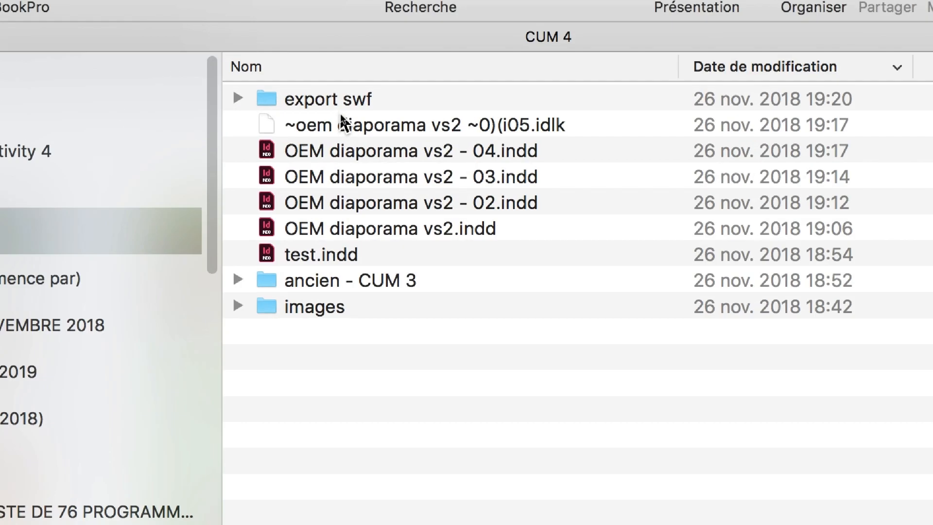
{"action": "double_click", "coordinate": [359, 108]}
Open "OEM diaporama vs2 - 04.html" in Firefox, try its Get Flash link, and close that tab
{"action": "left_click", "coordinate": [482, 127]}
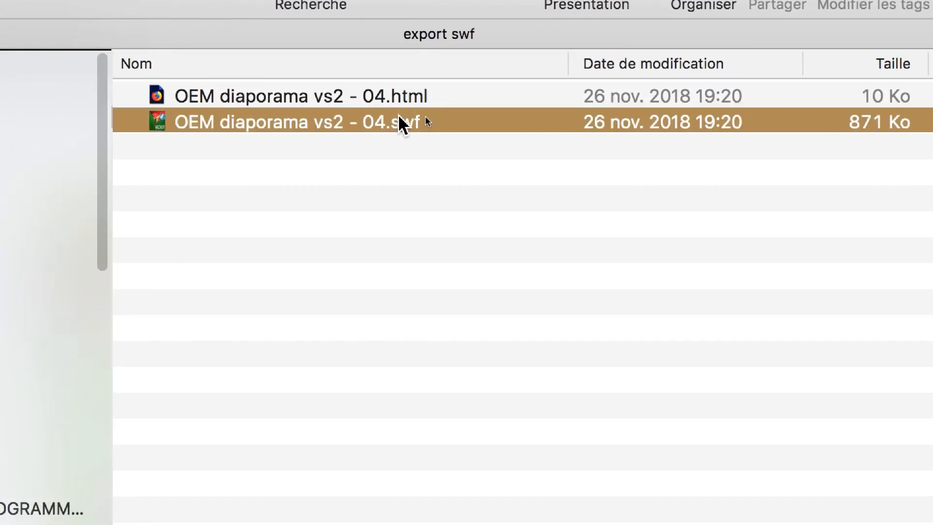
{"action": "left_click", "coordinate": [540, 114]}
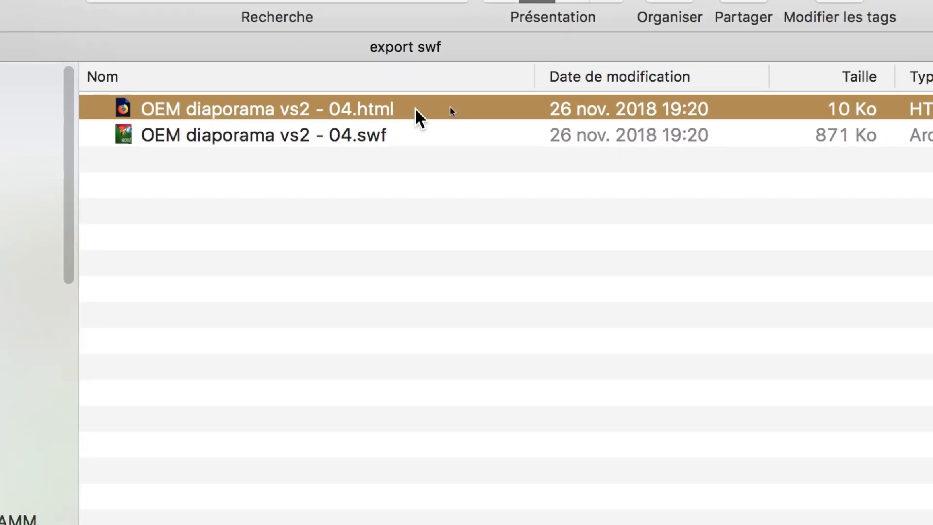
{"action": "double_click", "coordinate": [414, 108]}
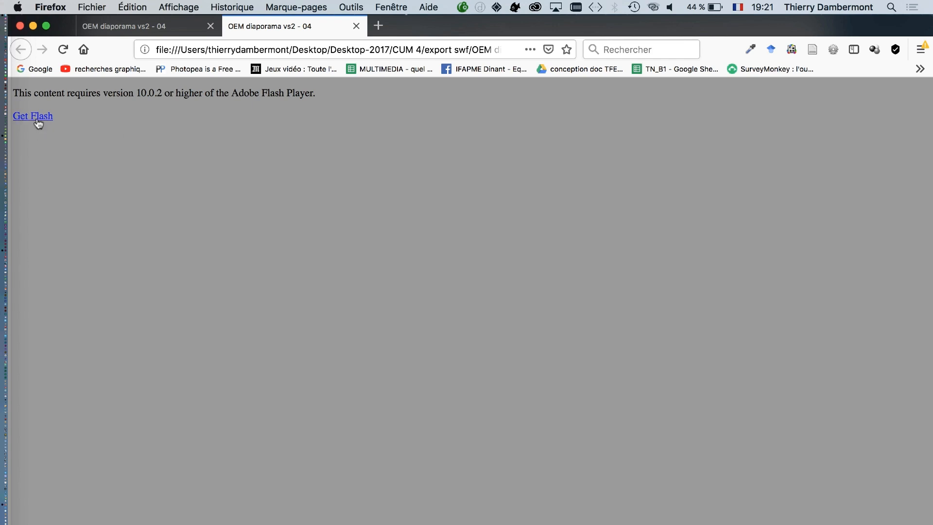
{"action": "left_click", "coordinate": [38, 120]}
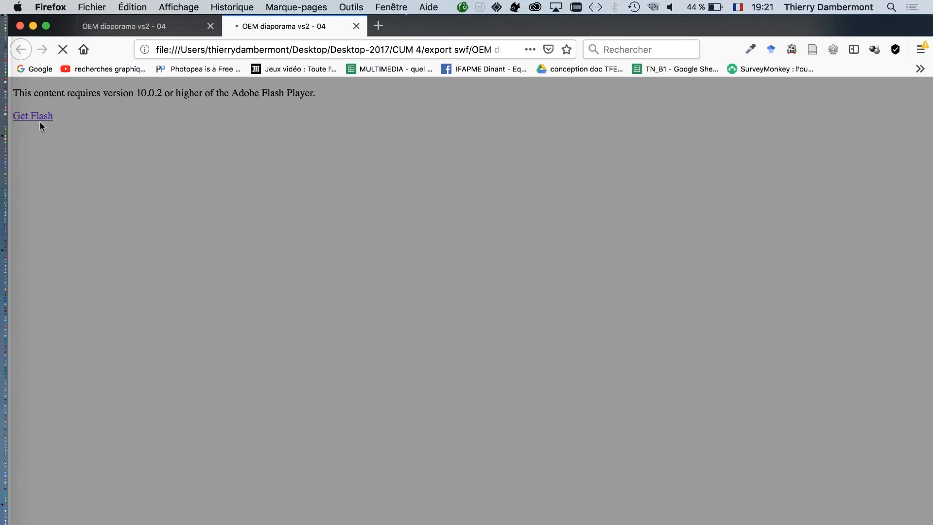
{"action": "left_click", "coordinate": [356, 27]}
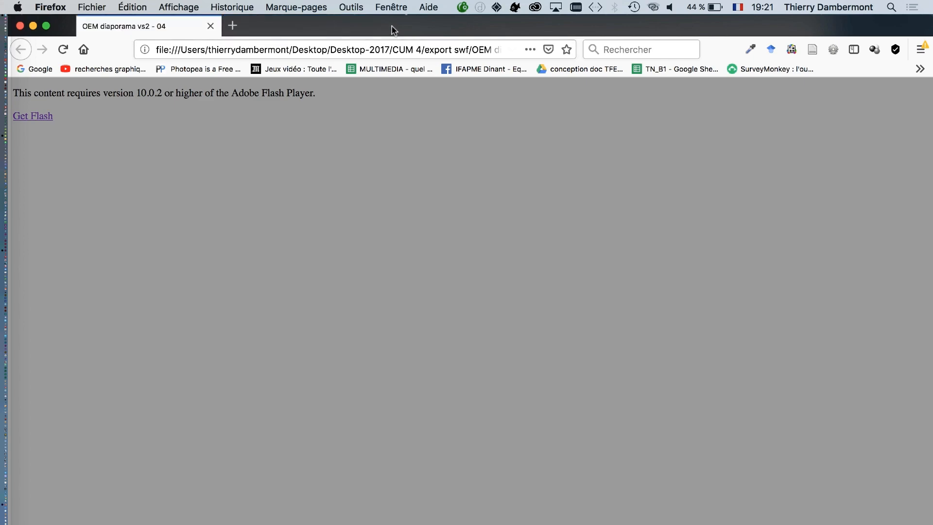
Move the Firefox window aside and open "OEM diaporama vs2 - 04.html" from the export swf folder in Safari
{"action": "left_click_drag", "start_coordinate": [394, 30], "coordinate": [712, 284]}
{"action": "left_click", "coordinate": [457, 107]}
{"action": "right_click", "coordinate": [451, 106]}
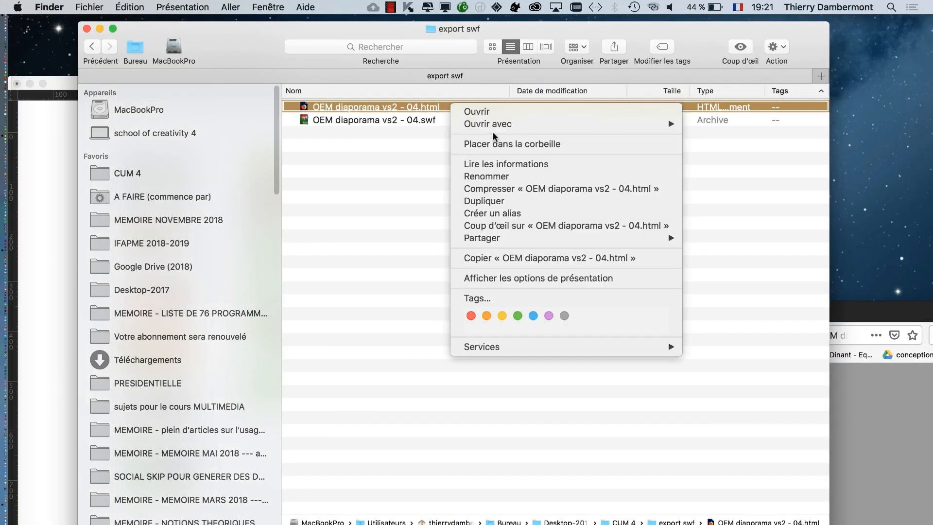
{"action": "mouse_move", "coordinate": [583, 124]}
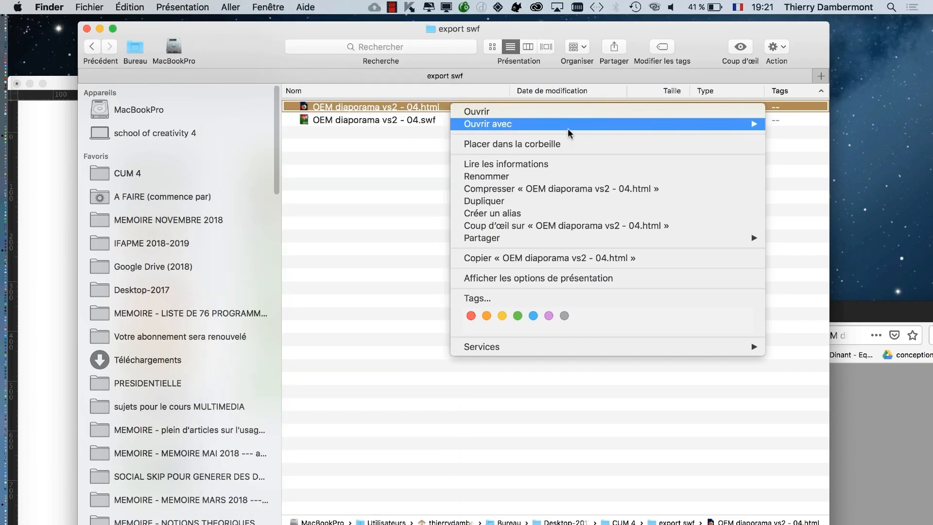
{"action": "mouse_move", "coordinate": [568, 125]}
{"action": "left_click", "coordinate": [299, 469]}
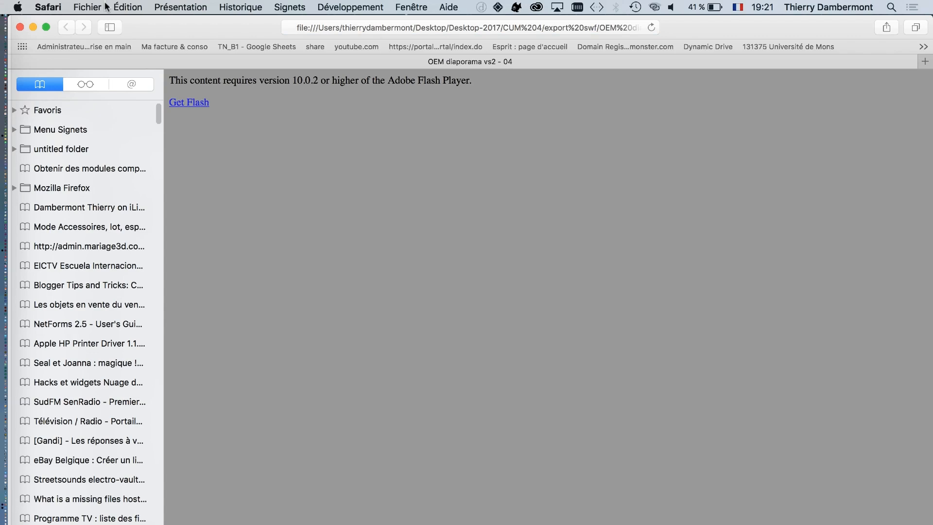
Leave Safari, close the export swf Finder window, and return to the slideshow document in InDesign
{"action": "left_click", "coordinate": [49, 7]}
{"action": "left_click", "coordinate": [122, 160]}
{"action": "left_click", "coordinate": [522, 269]}
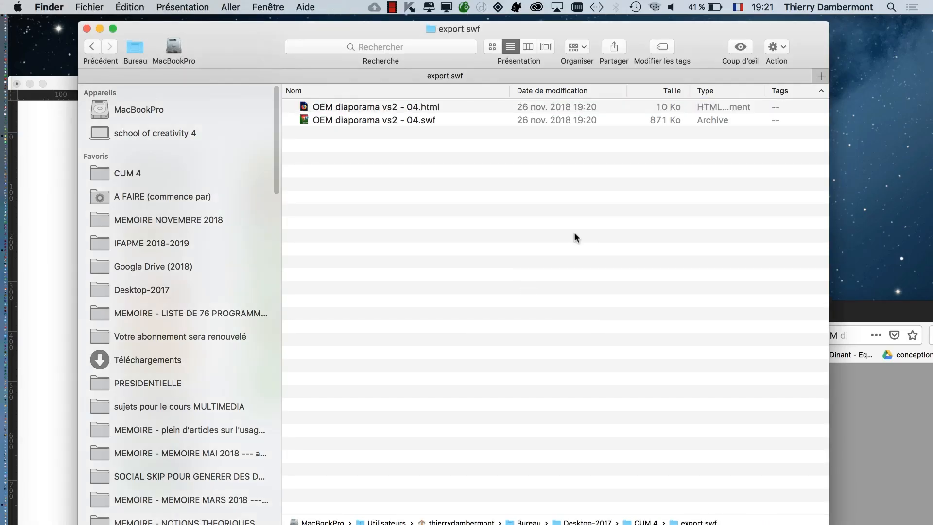
{"action": "left_click_drag", "start_coordinate": [236, 38], "coordinate": [268, 39]}
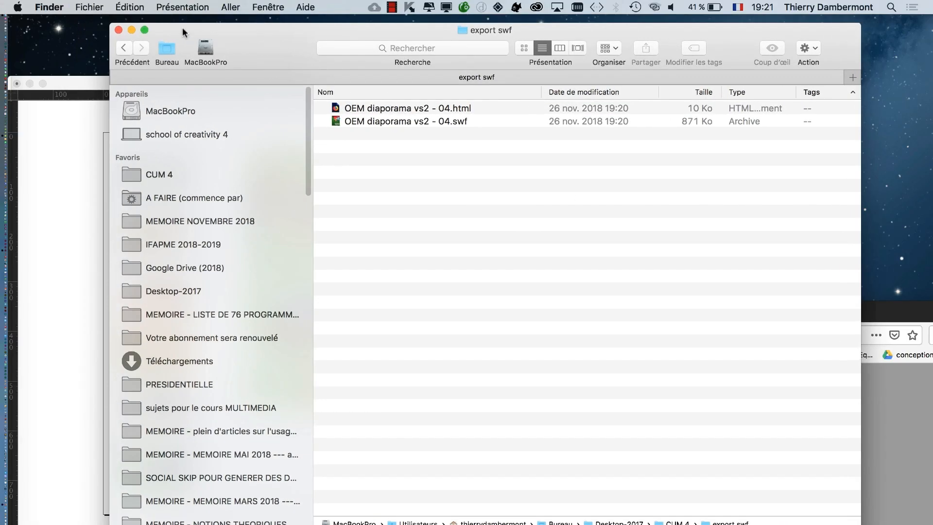
{"action": "left_click", "coordinate": [118, 30]}
{"action": "left_click", "coordinate": [185, 91]}
Create a new one-page Web document of 1024 × 768 px from the recent preset
{"action": "left_click", "coordinate": [116, 7]}
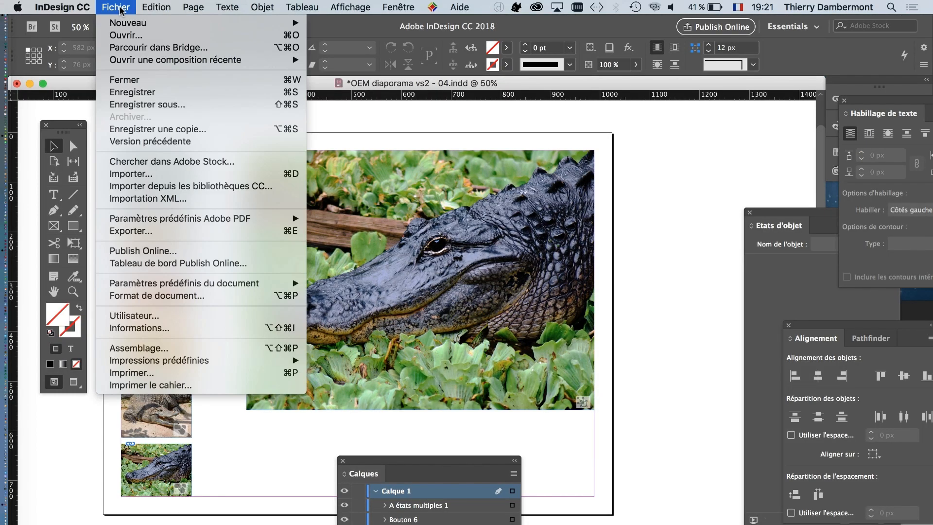
{"action": "mouse_move", "coordinate": [128, 22]}
{"action": "left_click", "coordinate": [320, 28]}
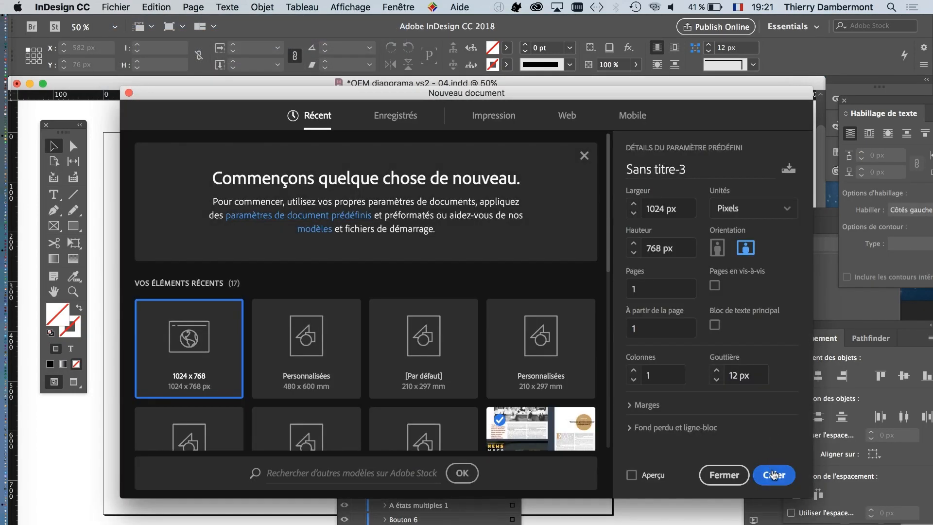
{"action": "left_click", "coordinate": [774, 475]}
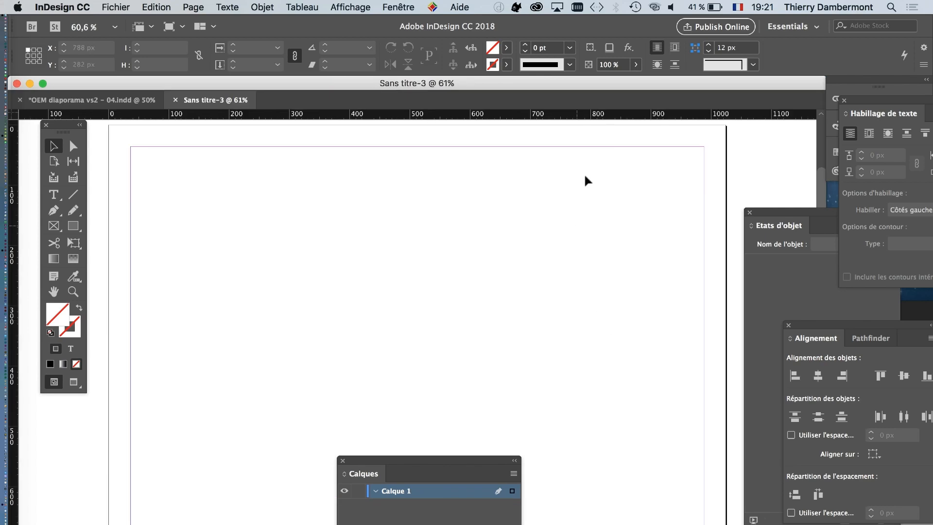
Check the new document's page format settings and close them without changes
{"action": "left_click", "coordinate": [115, 7]}
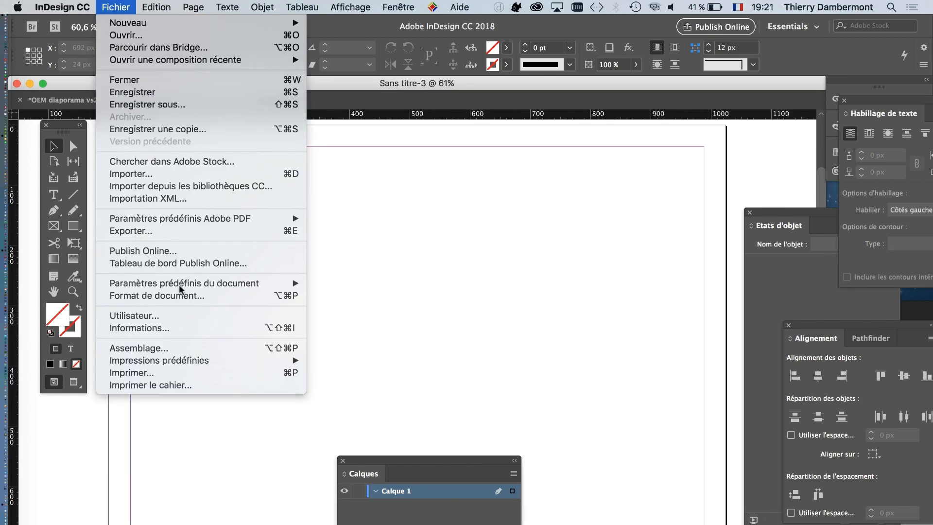
{"action": "left_click", "coordinate": [213, 296]}
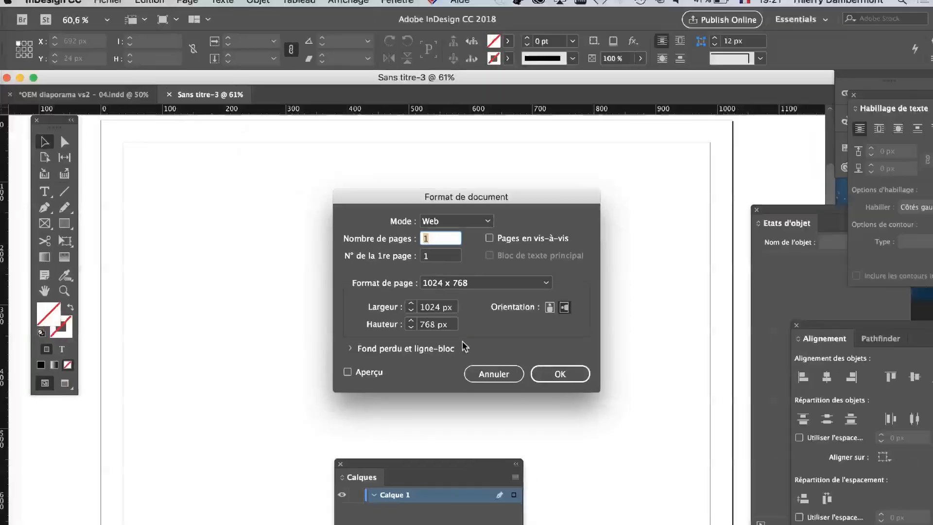
{"action": "key", "text": "Escape"}
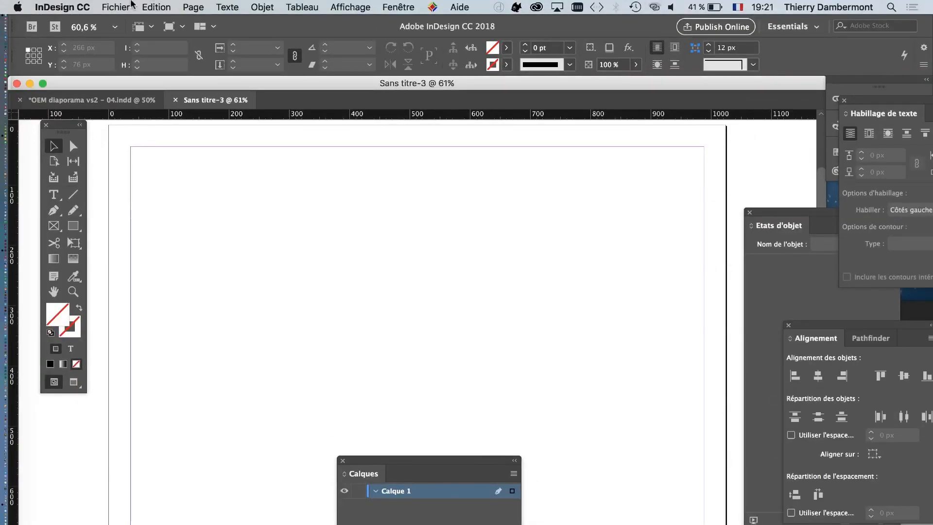
Import "OEM diaporama vs2 - 04.swf" from the export swf folder and position it at X 0 px, Y 0 px
{"action": "left_click", "coordinate": [130, 6]}
{"action": "left_click", "coordinate": [154, 173]}
{"action": "left_click", "coordinate": [154, 190]}
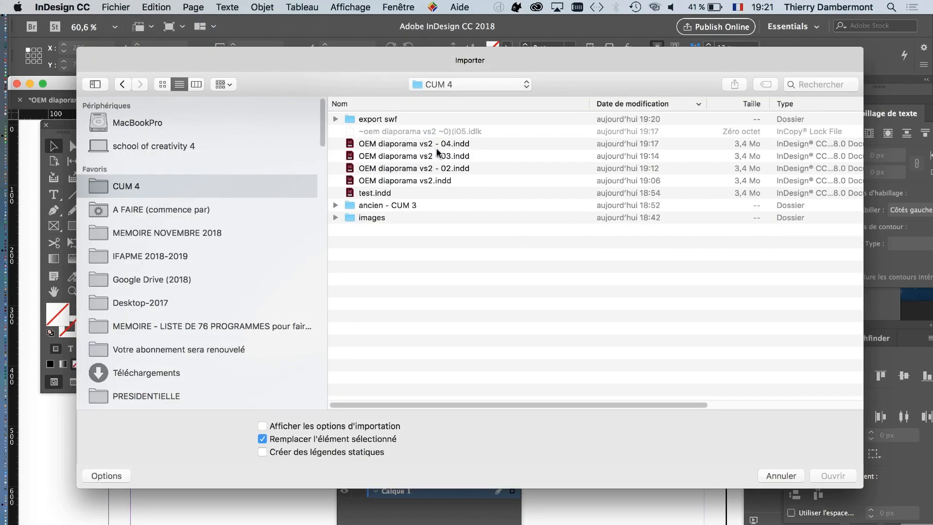
{"action": "double_click", "coordinate": [424, 120]}
{"action": "left_click", "coordinate": [406, 130]}
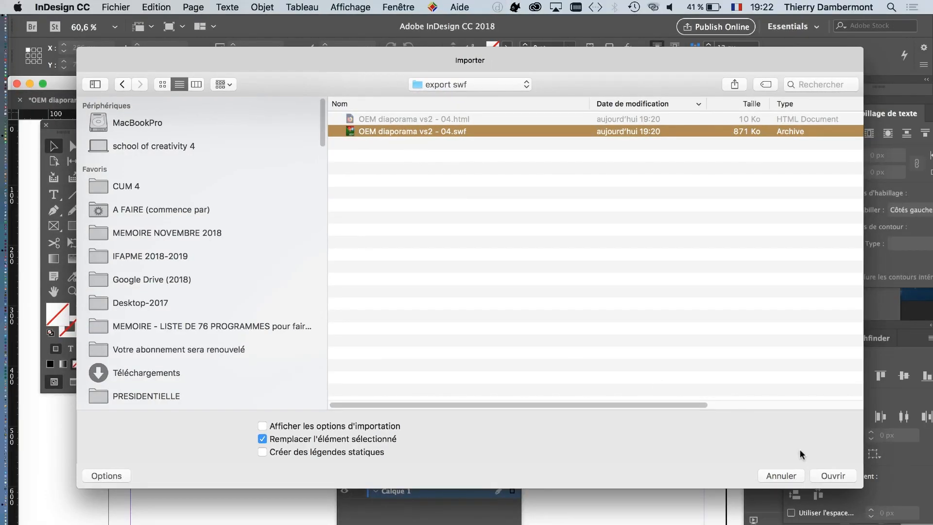
{"action": "left_click", "coordinate": [827, 474]}
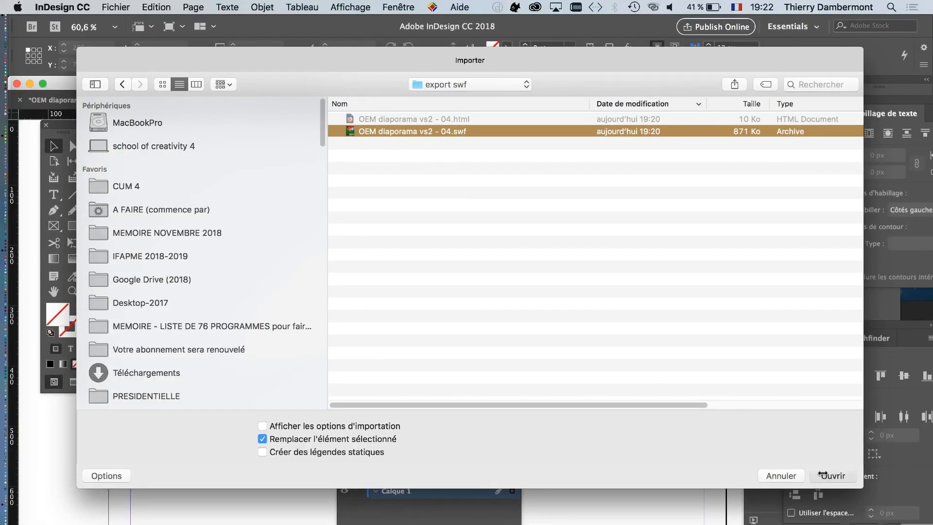
{"action": "left_click", "coordinate": [157, 181]}
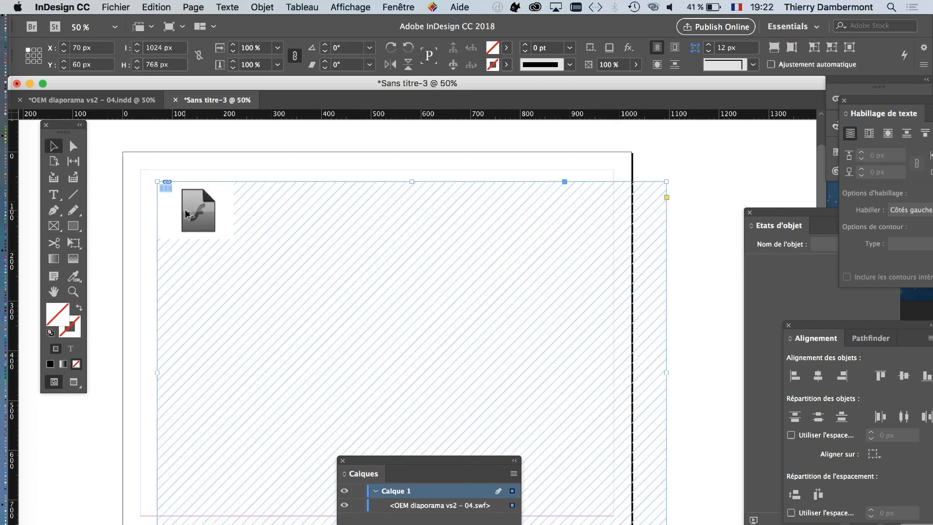
{"action": "left_click_drag", "start_coordinate": [206, 240], "coordinate": [180, 182]}
{"action": "left_click_drag", "start_coordinate": [410, 471], "coordinate": [720, 524]}
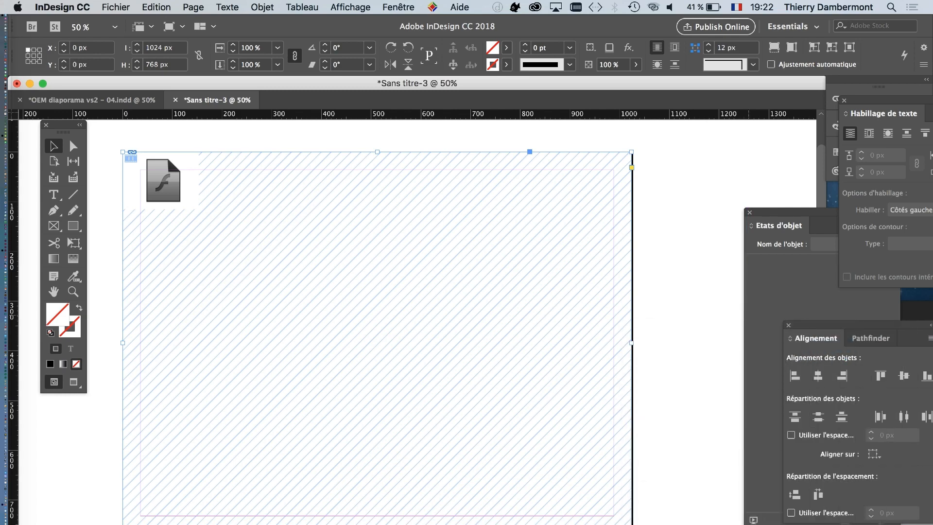
Play the page in an enlarged EPUB interactivity preview, then close the preview
{"action": "left_click", "coordinate": [399, 7]}
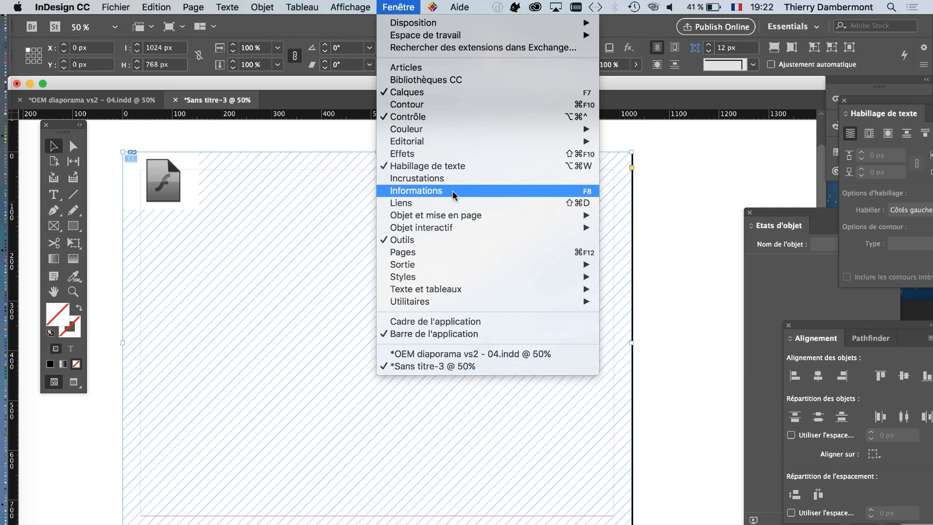
{"action": "mouse_move", "coordinate": [454, 227]}
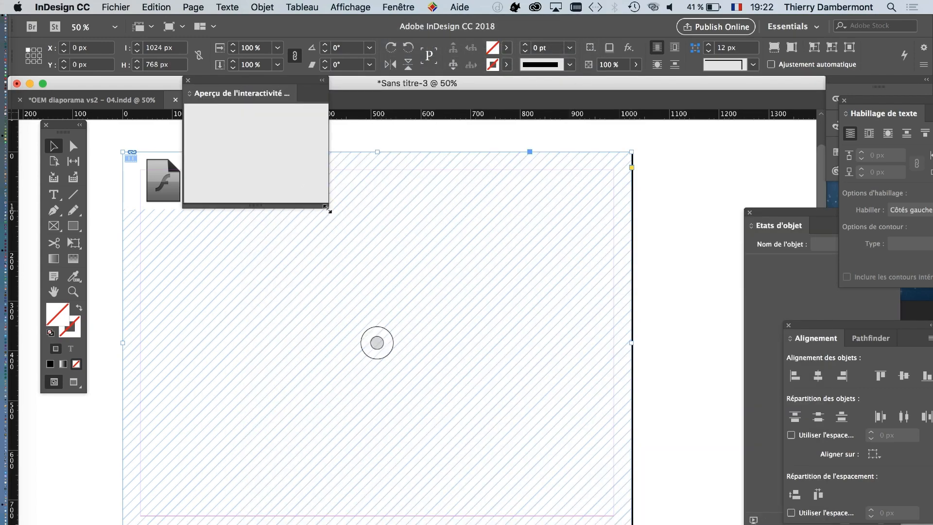
{"action": "left_click_drag", "start_coordinate": [326, 205], "coordinate": [580, 399]}
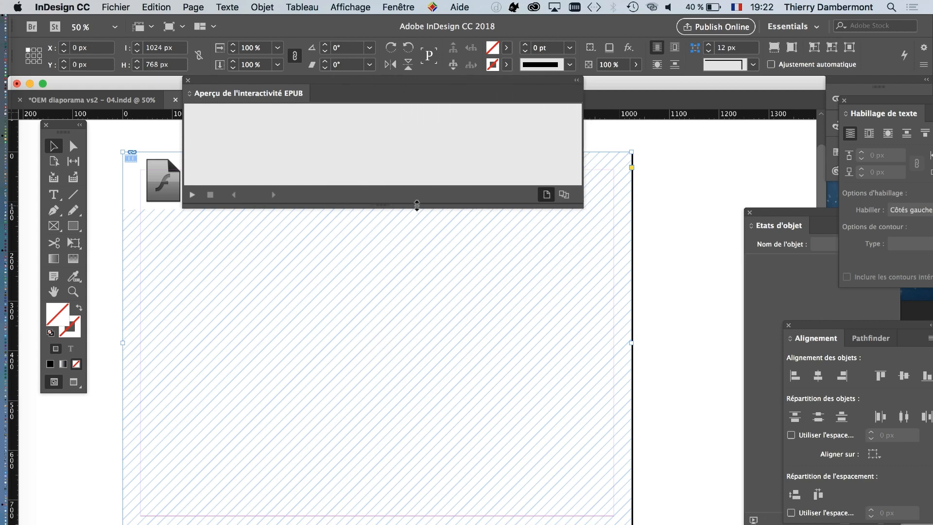
{"action": "left_click_drag", "start_coordinate": [416, 205], "coordinate": [416, 523]}
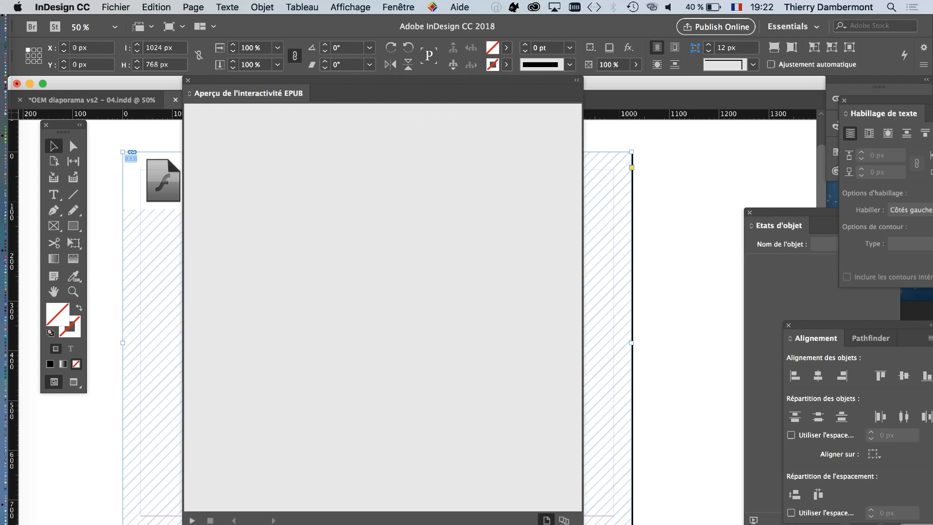
{"action": "left_click_drag", "start_coordinate": [582, 523], "coordinate": [863, 498]}
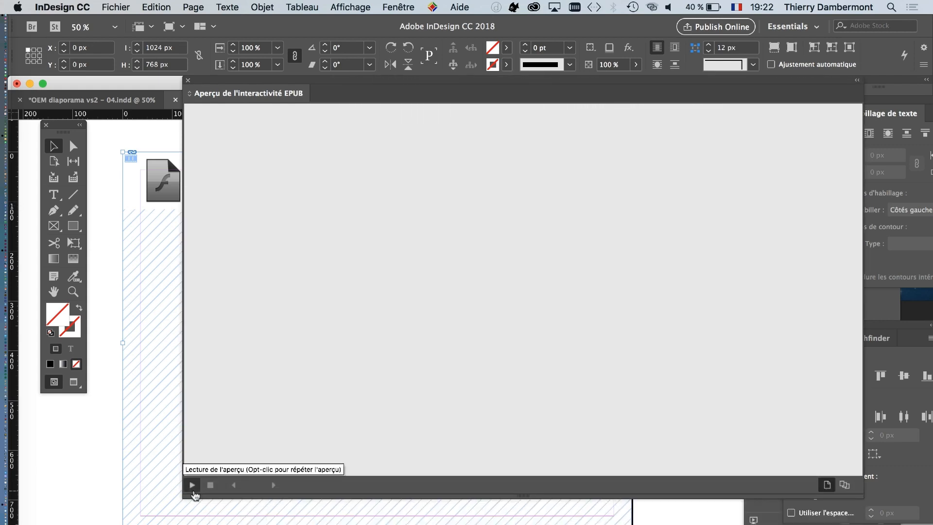
{"action": "left_click", "coordinate": [193, 488]}
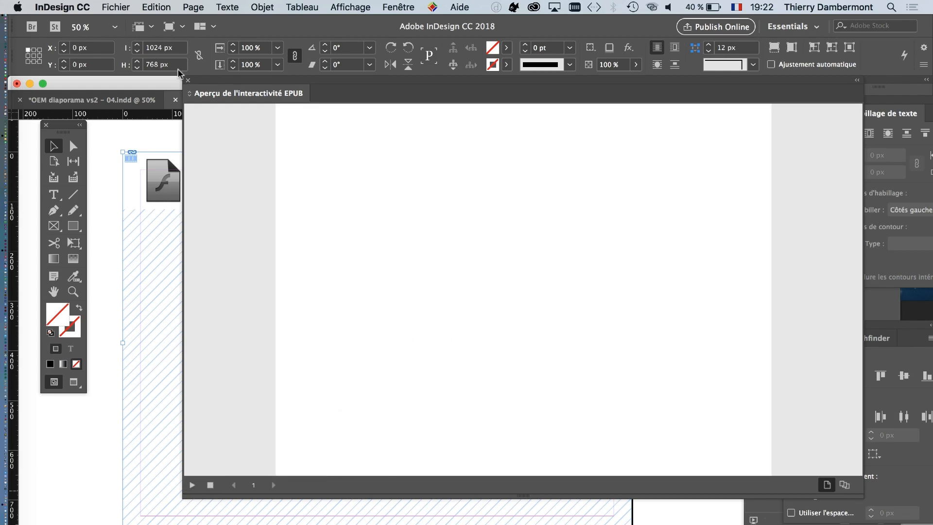
{"action": "left_click", "coordinate": [188, 80]}
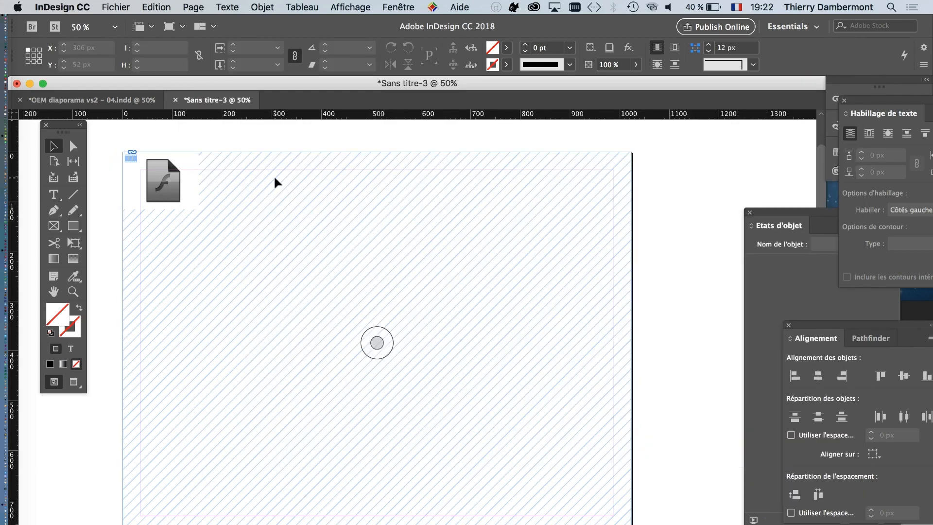
Set the placed SWF to play on page load in its multimedia settings
{"action": "left_click", "coordinate": [410, 6]}
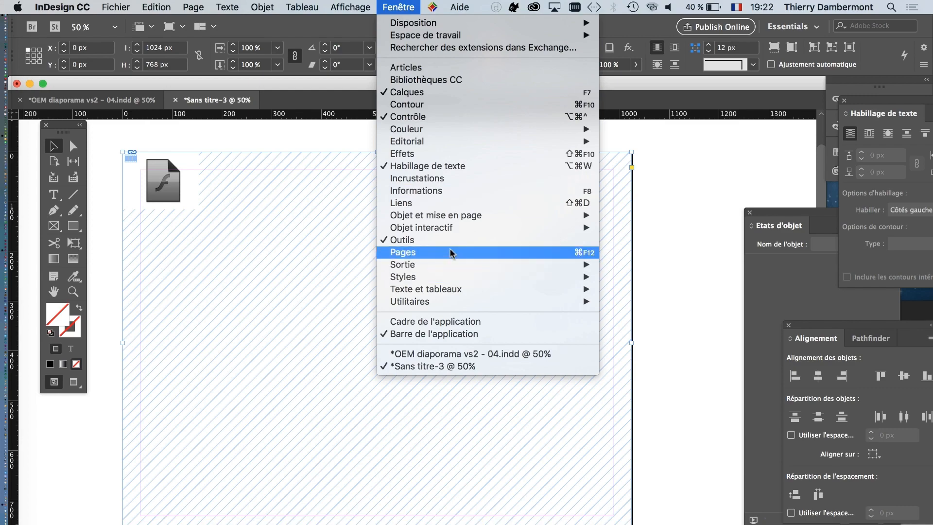
{"action": "mouse_move", "coordinate": [541, 229]}
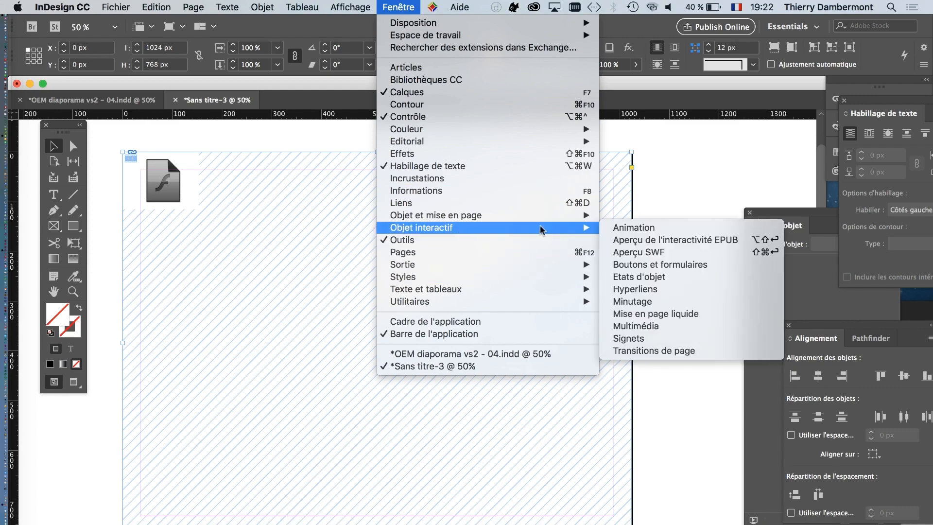
{"action": "left_click", "coordinate": [676, 326]}
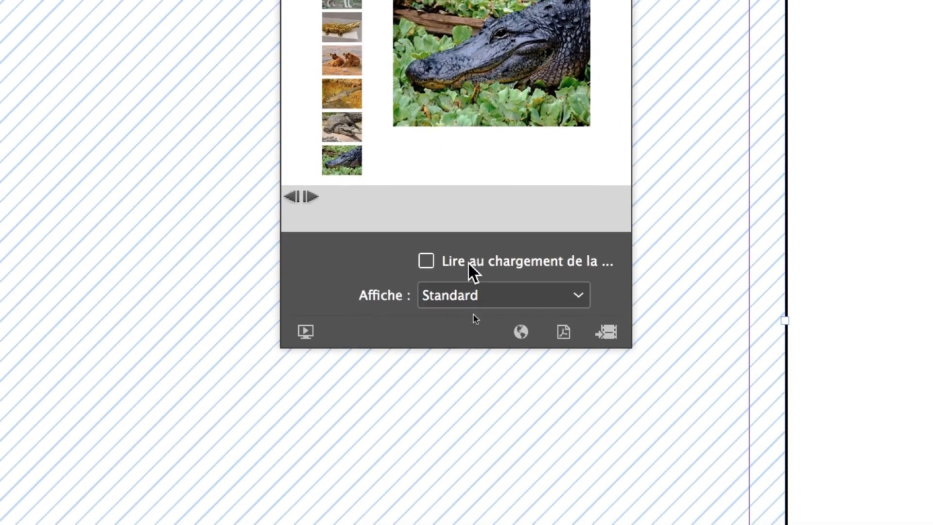
{"action": "left_click", "coordinate": [493, 476]}
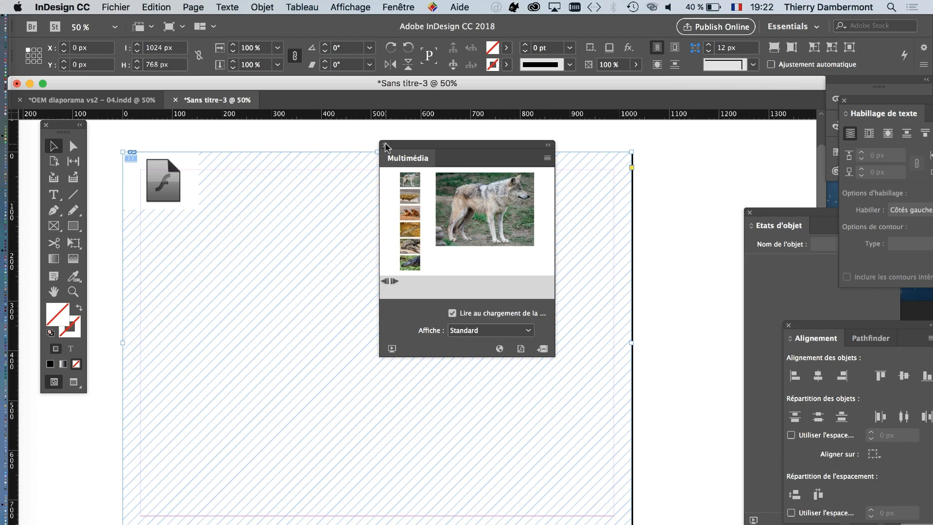
{"action": "left_click", "coordinate": [386, 145]}
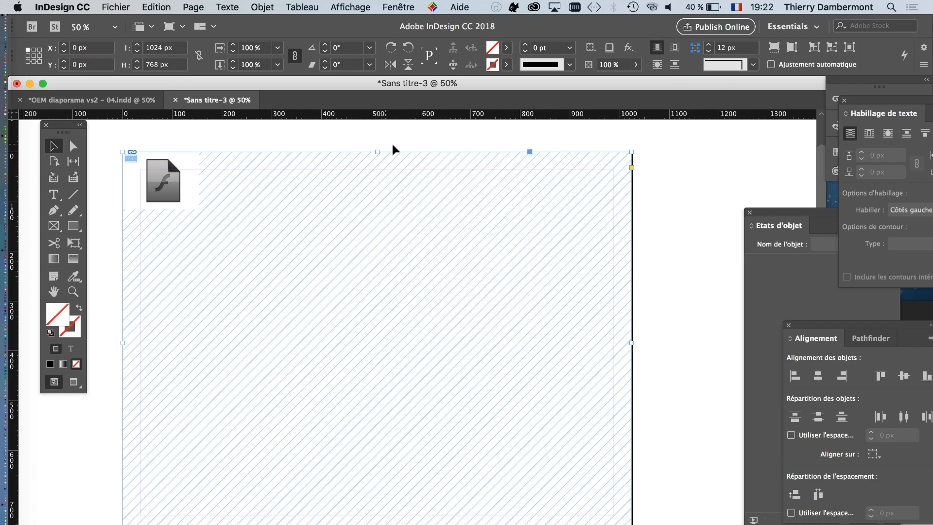
Preview the page's EPUB interactivity again at a larger size, move the preview aside and deselect the SWF
{"action": "left_click", "coordinate": [397, 7]}
{"action": "mouse_move", "coordinate": [500, 227]}
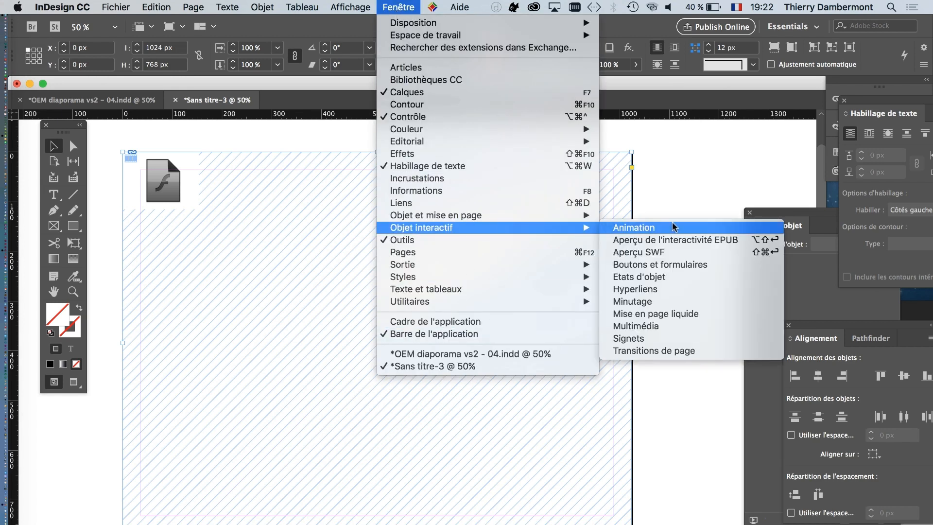
{"action": "left_click", "coordinate": [680, 239]}
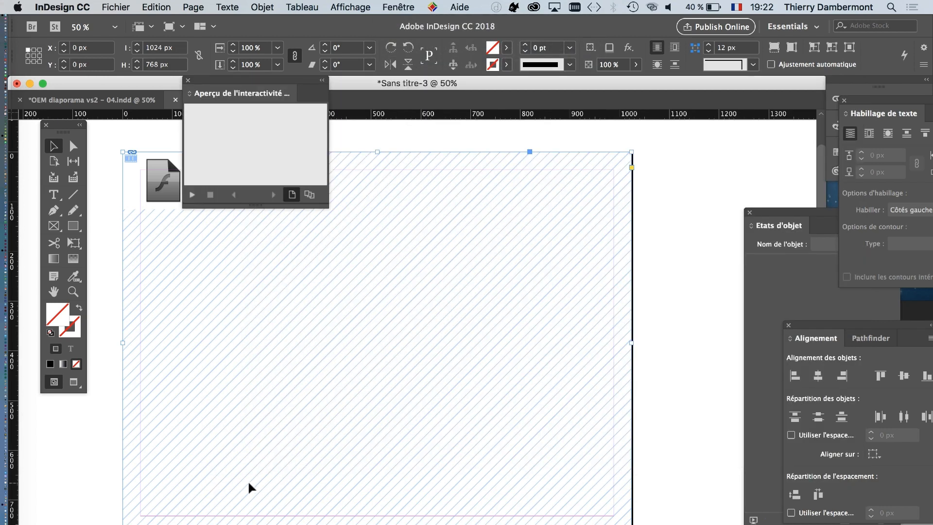
{"action": "left_click_drag", "start_coordinate": [328, 206], "coordinate": [778, 451]}
{"action": "left_click_drag", "start_coordinate": [641, 206], "coordinate": [628, 453]}
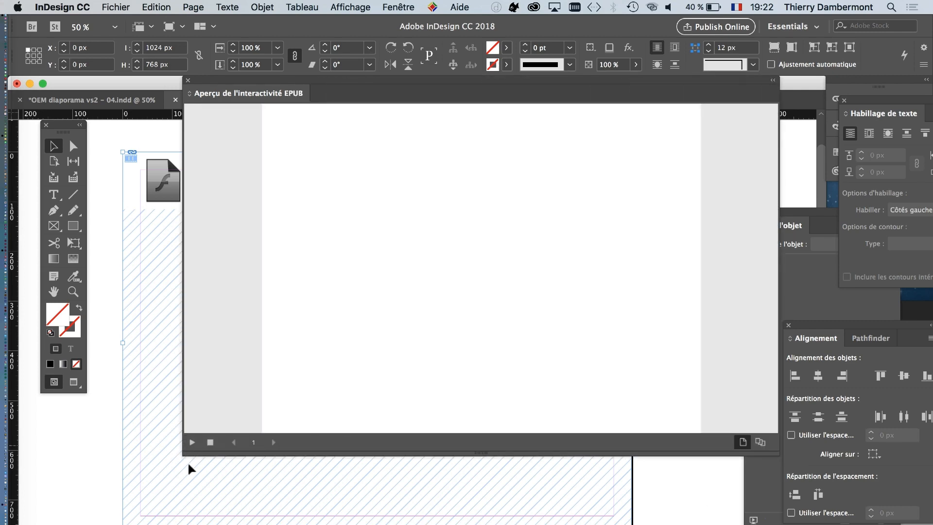
{"action": "left_click_drag", "start_coordinate": [197, 92], "coordinate": [602, 209]}
{"action": "left_click", "coordinate": [476, 136]}
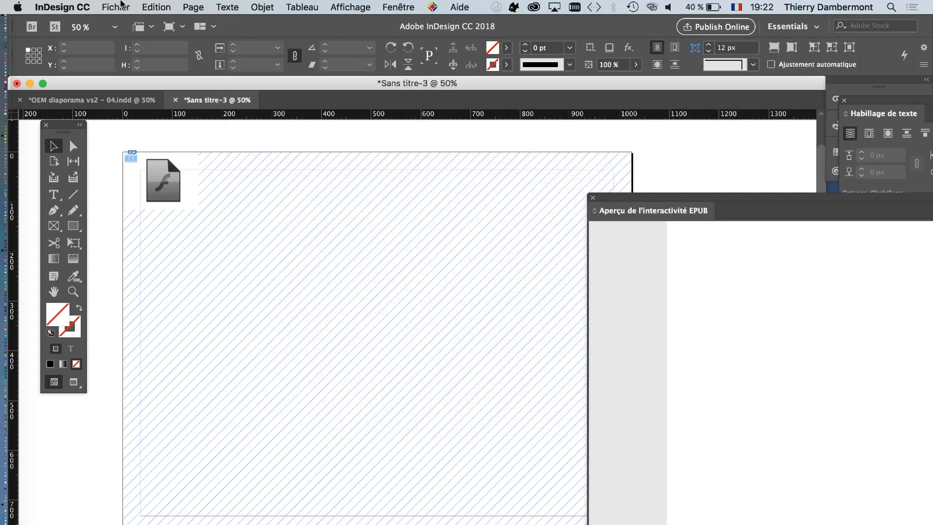
Set up an export of the document as Adobe PDF (interactif) in the CUM 4 folder
{"action": "left_click", "coordinate": [116, 7]}
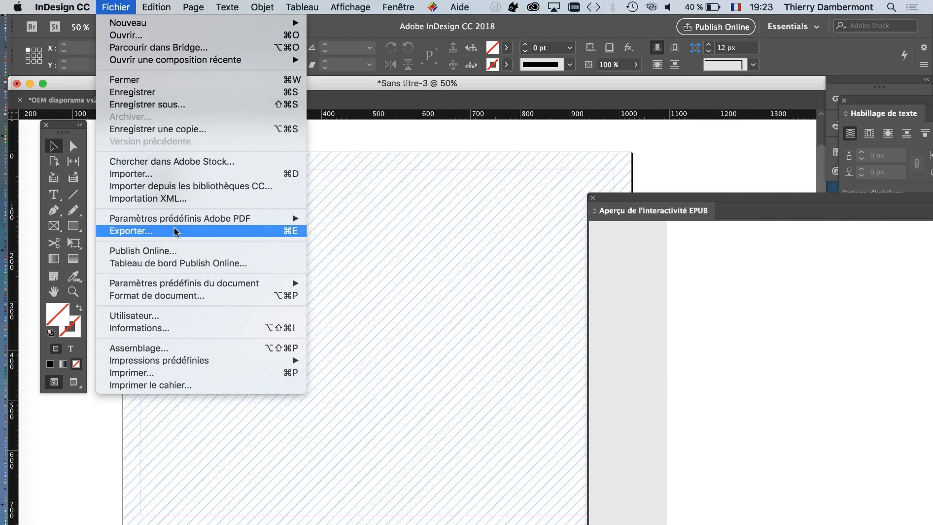
{"action": "left_click", "coordinate": [176, 231]}
{"action": "left_click", "coordinate": [464, 396]}
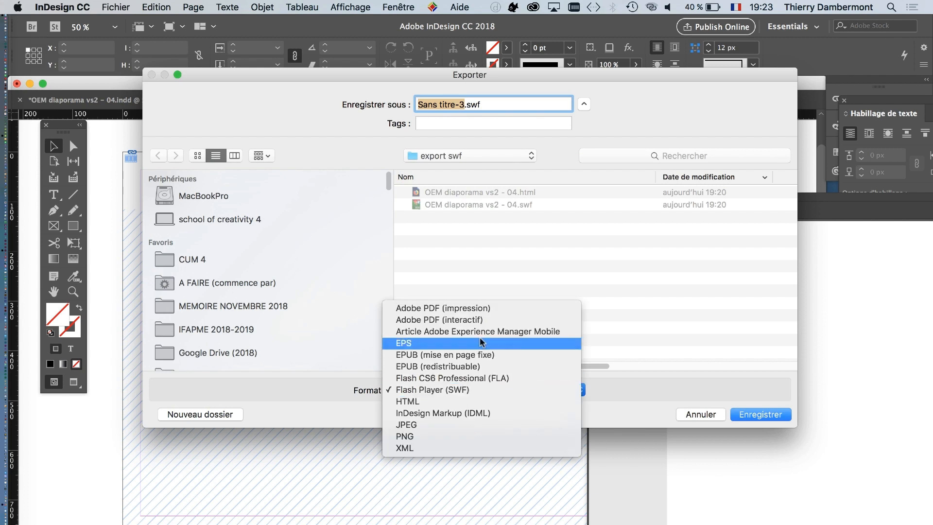
{"action": "left_click", "coordinate": [462, 318]}
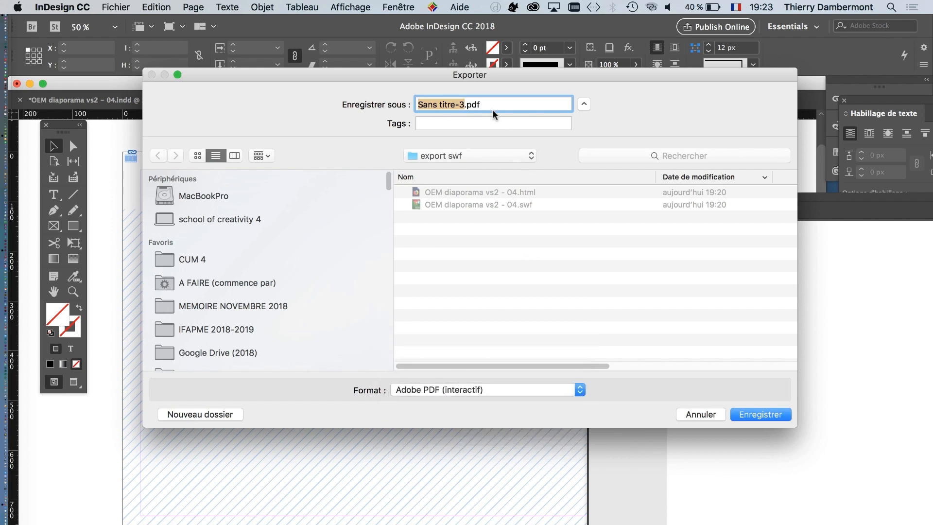
{"action": "left_click", "coordinate": [464, 157]}
{"action": "left_click", "coordinate": [463, 170]}
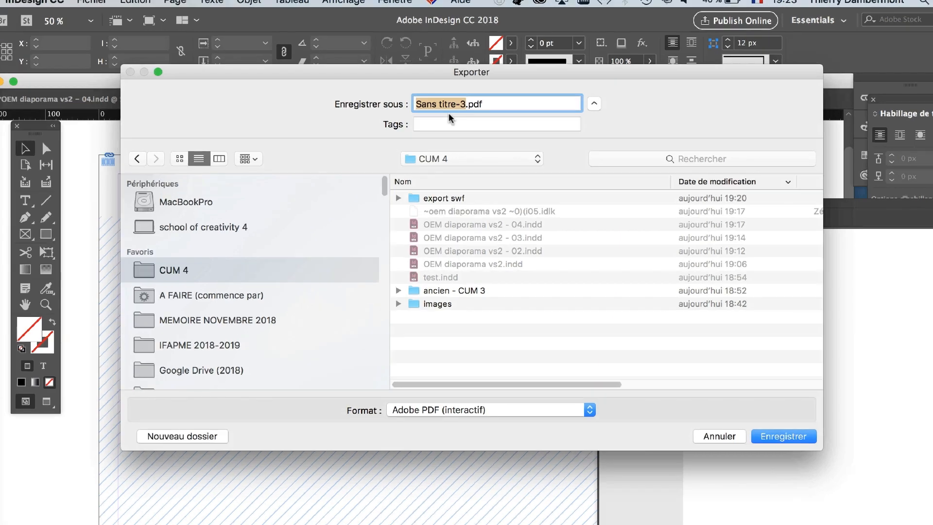
Export the PDF as "inclusion de swf dans un pdf interactif" and allow it to open full screen in Acrobat
{"action": "type", "text": "incl"}
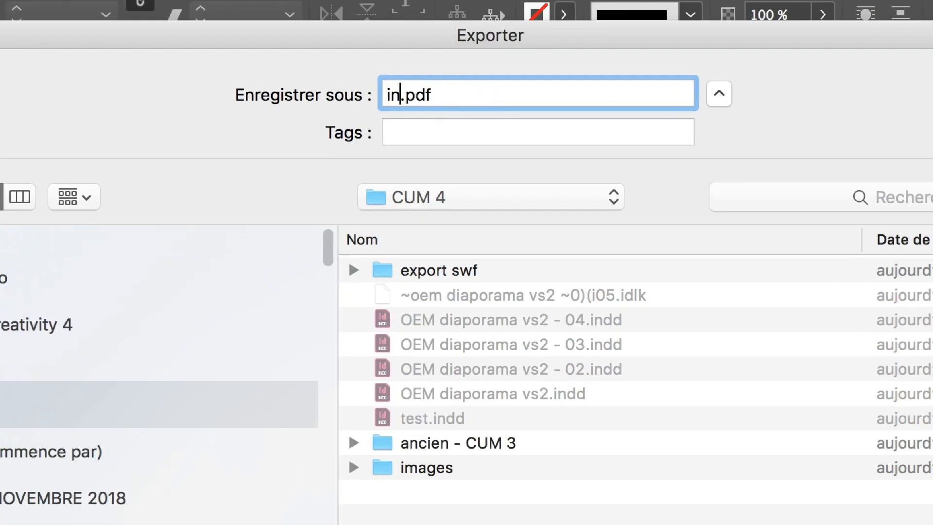
{"action": "type", "text": "usion de swf"}
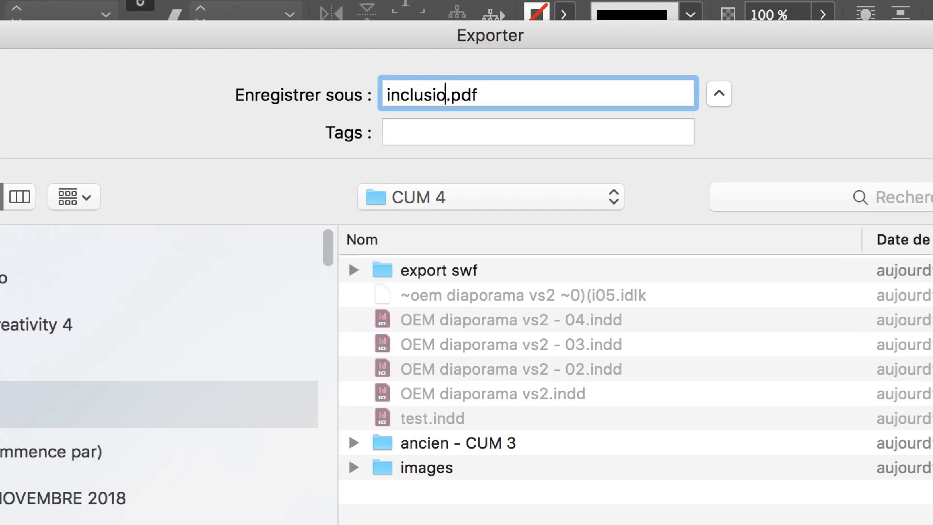
{"action": "type", "text": " dans un pdf int"}
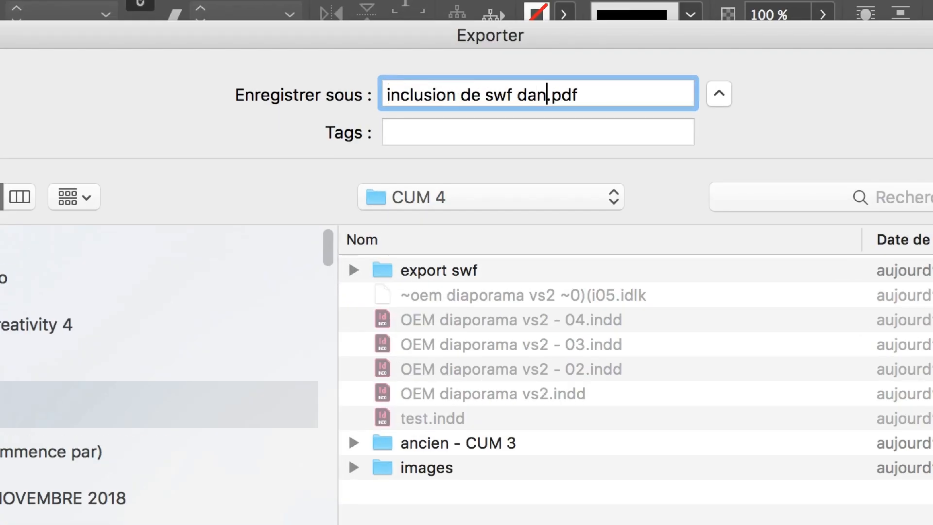
{"action": "type", "text": "eractif"}
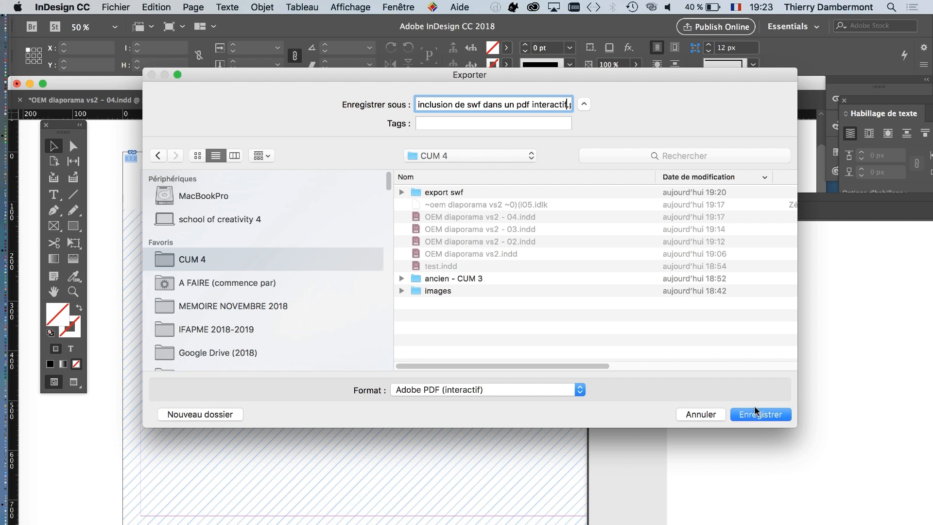
{"action": "left_click", "coordinate": [761, 415]}
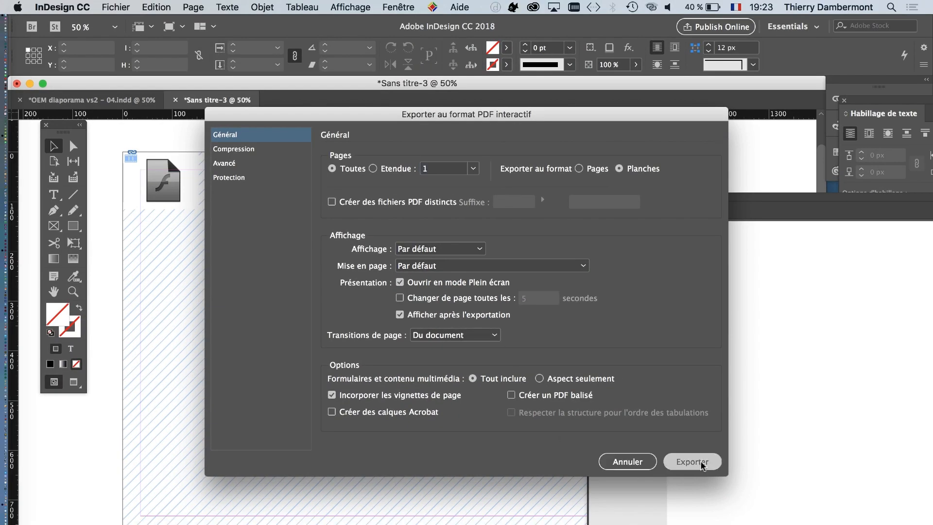
{"action": "left_click", "coordinate": [692, 462]}
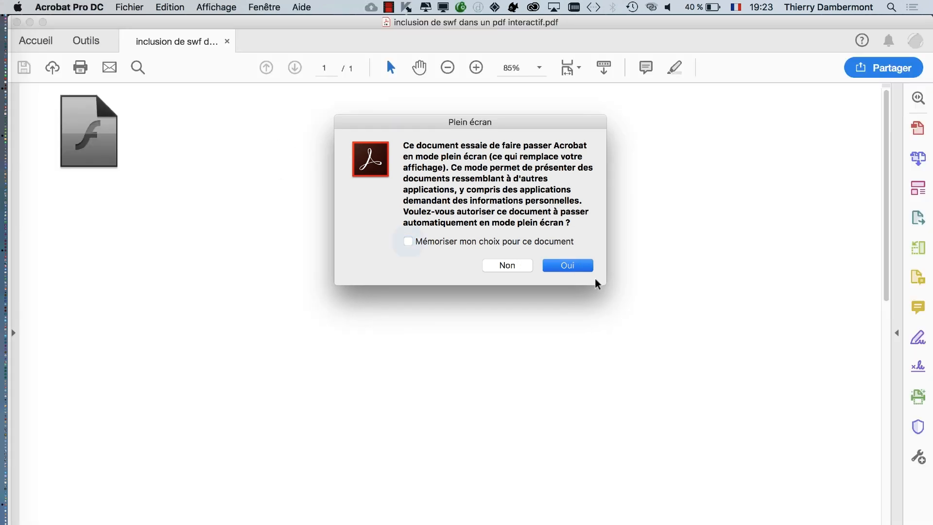
{"action": "key", "text": "Return"}
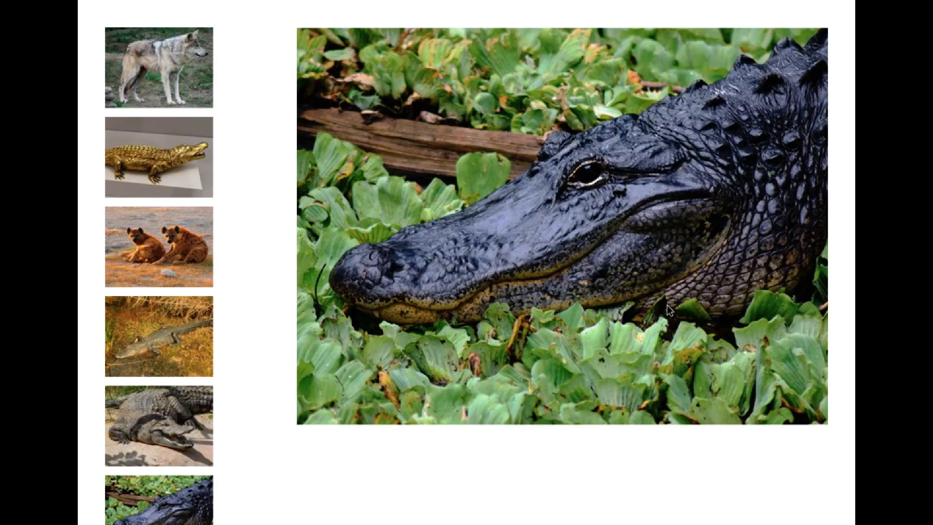
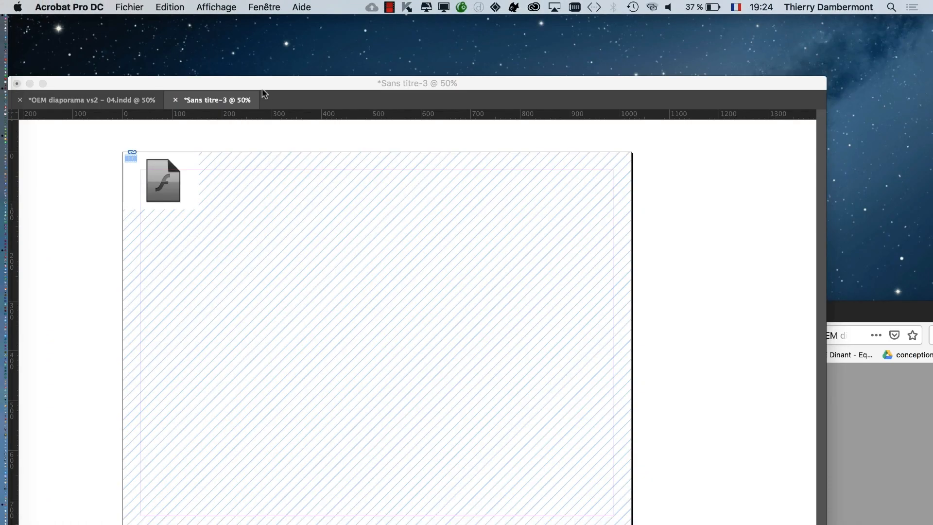
Return to InDesign and save the untitled SWF document as "inclusiond e swf dans un pdf interactif" in the CUM 4 folder
{"action": "left_click", "coordinate": [262, 93]}
{"action": "left_click", "coordinate": [125, 8]}
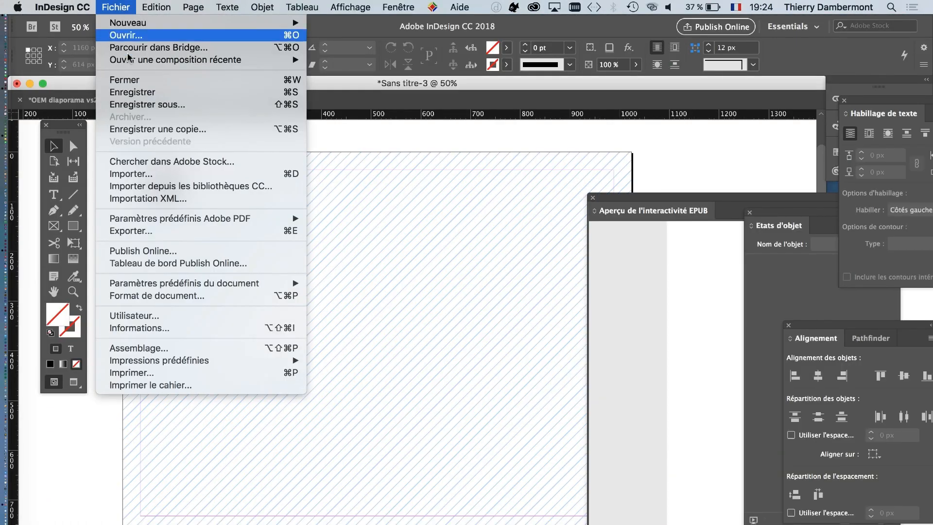
{"action": "left_click", "coordinate": [163, 104]}
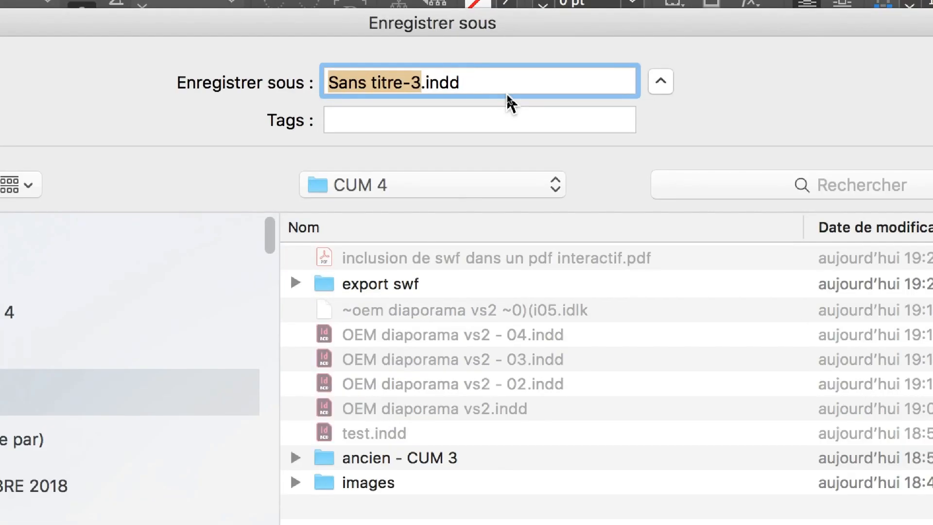
{"action": "type", "text": "incls"}
{"action": "key", "text": "BackSpace"}
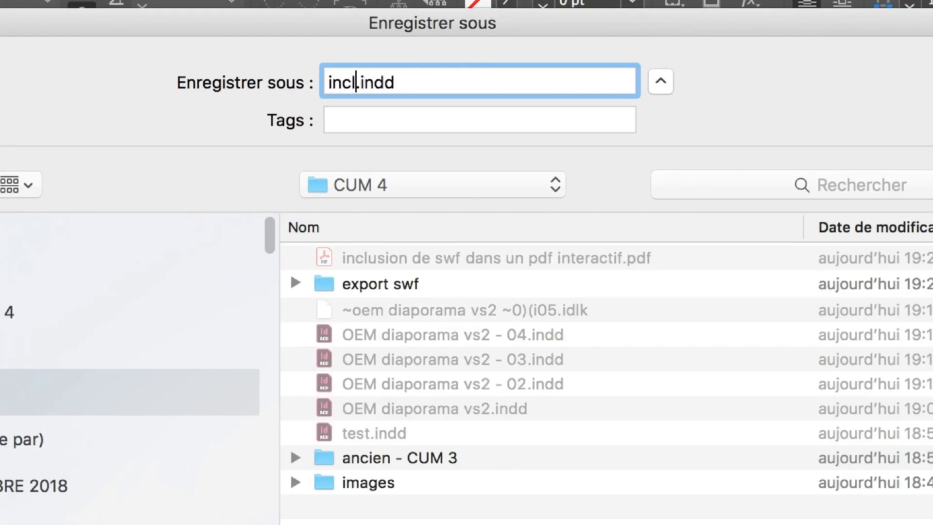
{"action": "type", "text": "usiond e sw"}
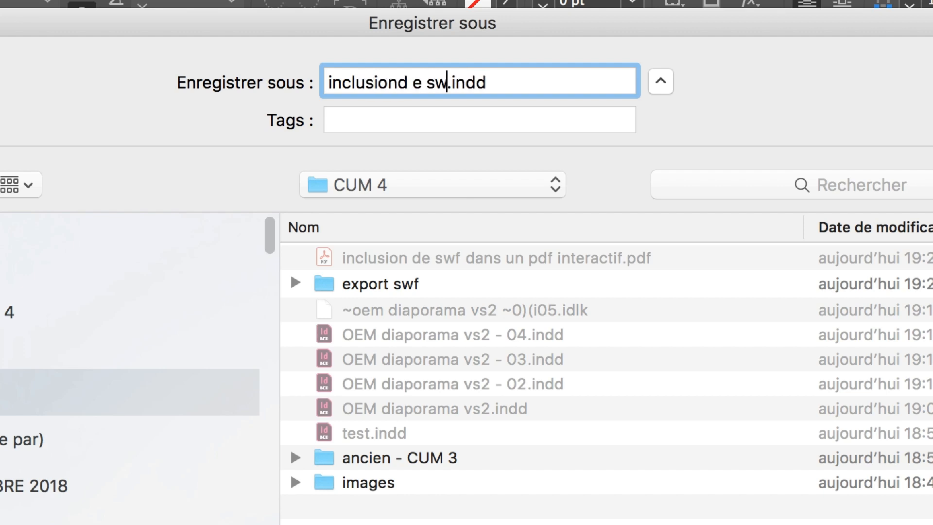
{"action": "type", "text": "f dans un "}
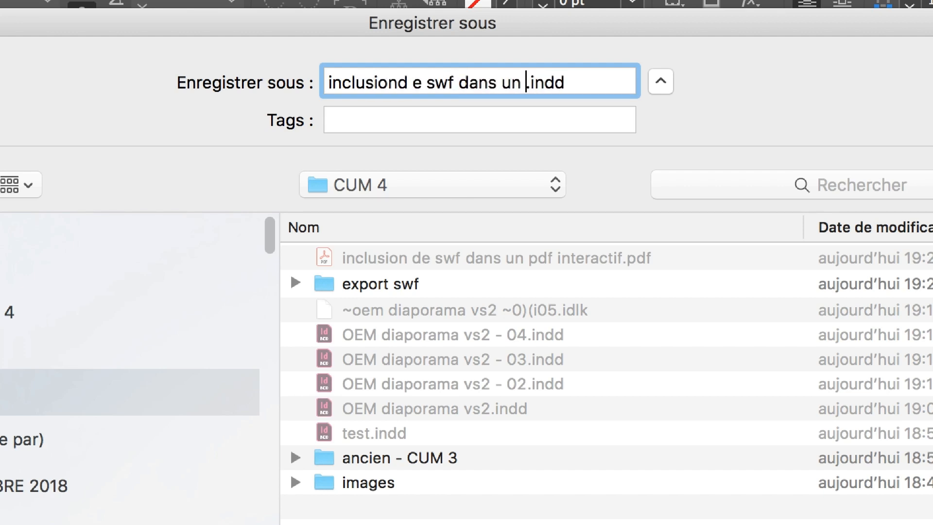
{"action": "type", "text": "pdf interactif"}
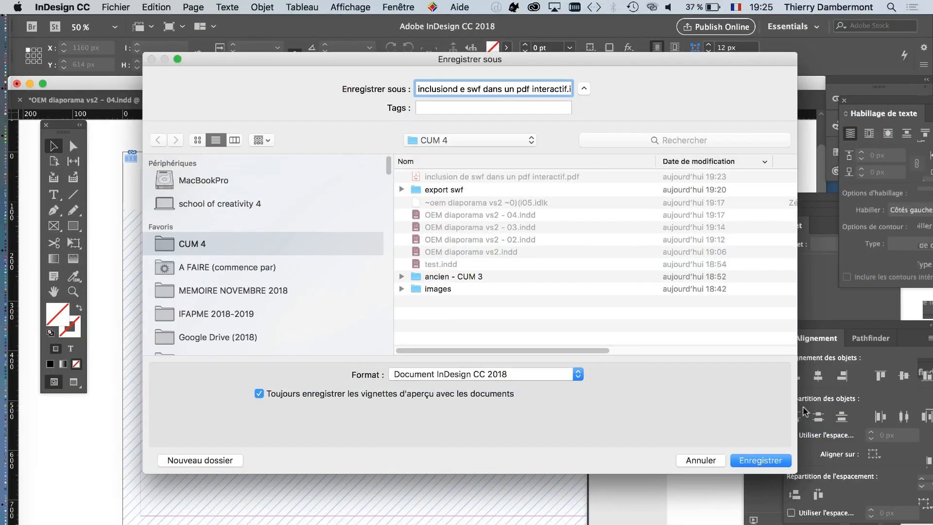
{"action": "left_click", "coordinate": [777, 459]}
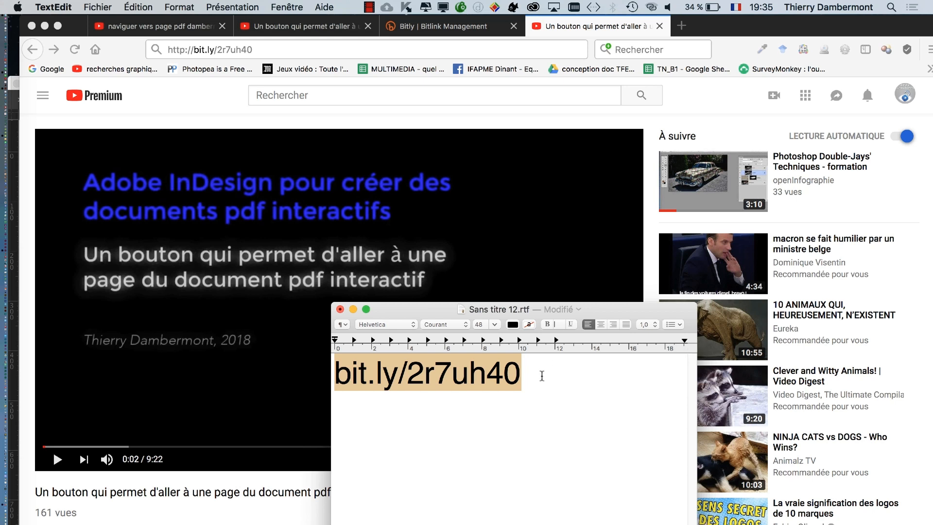
Highlight the short link bit.ly/2r7uh40 in the TextEdit note "Sans titre 12.rtf" to read it
{"action": "left_click_drag", "start_coordinate": [531, 374], "coordinate": [314, 378]}
{"action": "left_click", "coordinate": [446, 399]}
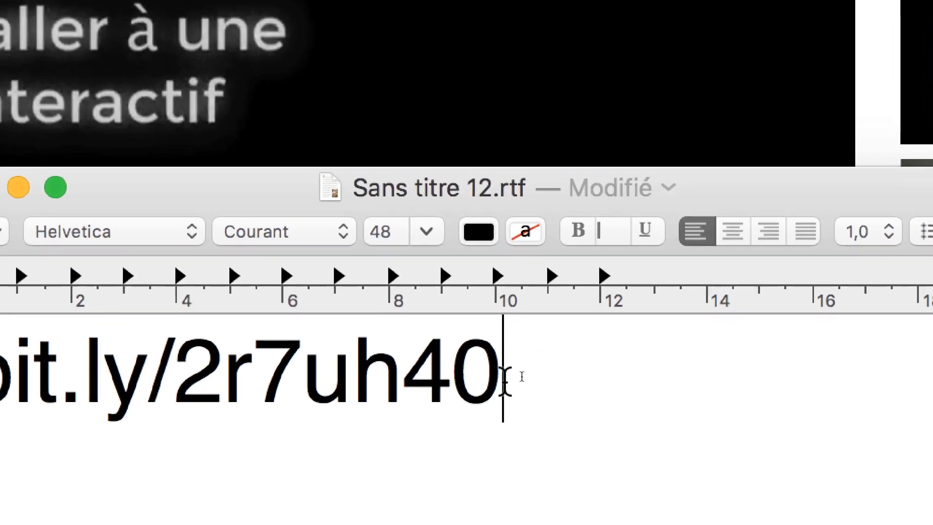
{"action": "left_click_drag", "start_coordinate": [504, 381], "coordinate": [874, 407]}
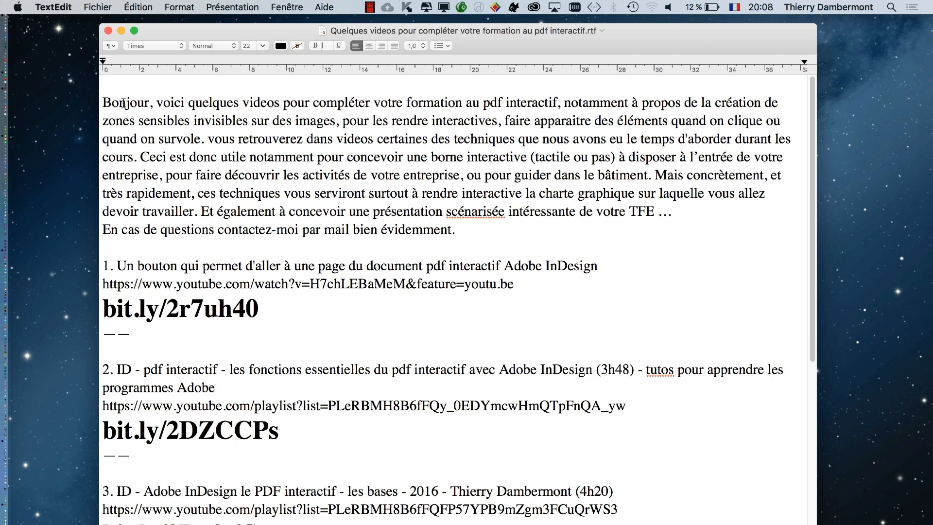
In the introduction of the video list document, capitalise "Vous" after "survole." and insert "ces" before "videos certaines"
{"action": "left_click_drag", "start_coordinate": [125, 102], "coordinate": [104, 107]}
{"action": "left_click", "coordinate": [175, 103]}
{"action": "left_click", "coordinate": [182, 103]}
{"action": "left_click_drag", "start_coordinate": [163, 103], "coordinate": [208, 138]}
{"action": "left_click", "coordinate": [217, 137]}
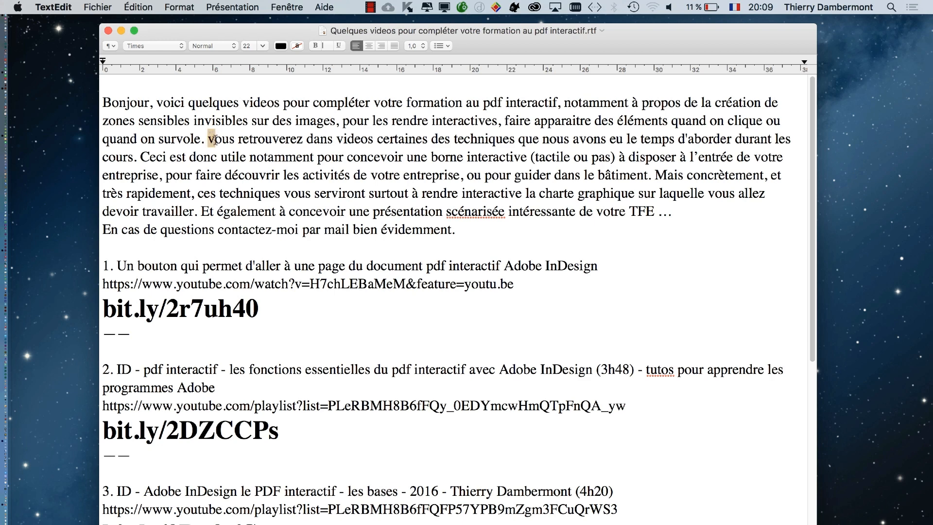
{"action": "type", "text": "V"}
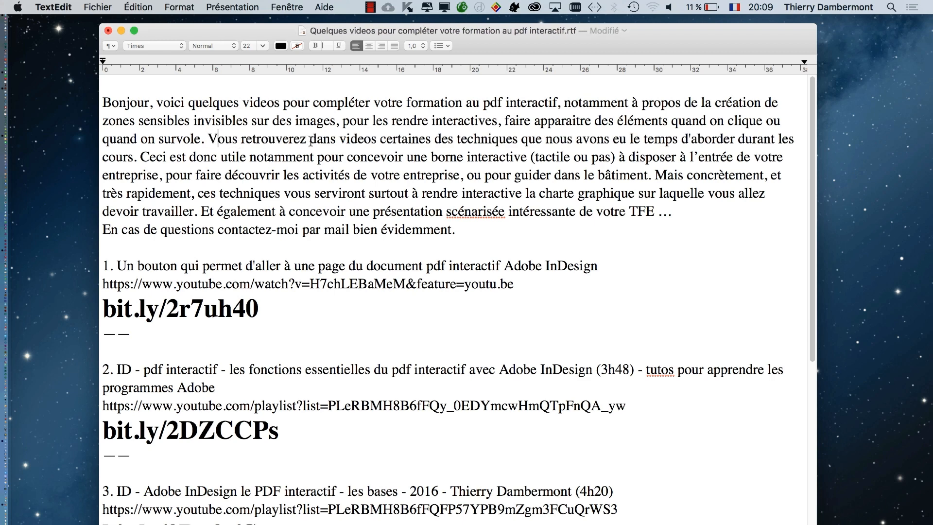
{"action": "left_click", "coordinate": [342, 139]}
{"action": "type", "text": "ces"}
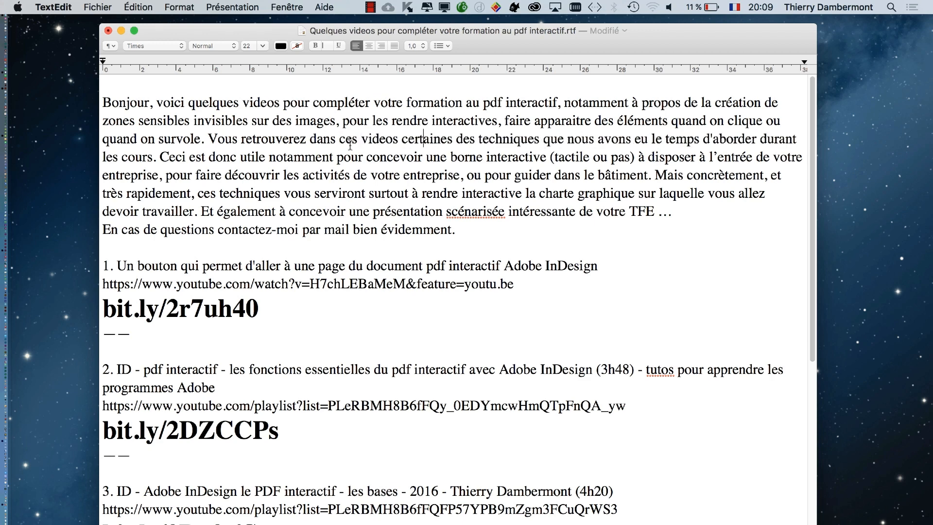
Read through the rest of the introduction and the title and short link of the first video
{"action": "left_click", "coordinate": [153, 157]}
{"action": "left_click_drag", "start_coordinate": [170, 157], "coordinate": [794, 159]}
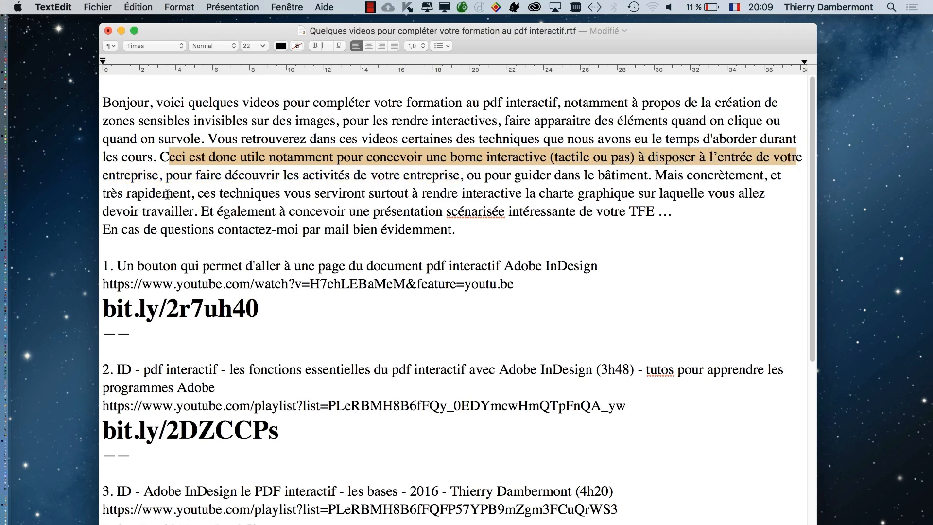
{"action": "left_click", "coordinate": [129, 180]}
{"action": "left_click_drag", "start_coordinate": [165, 178], "coordinate": [648, 176]}
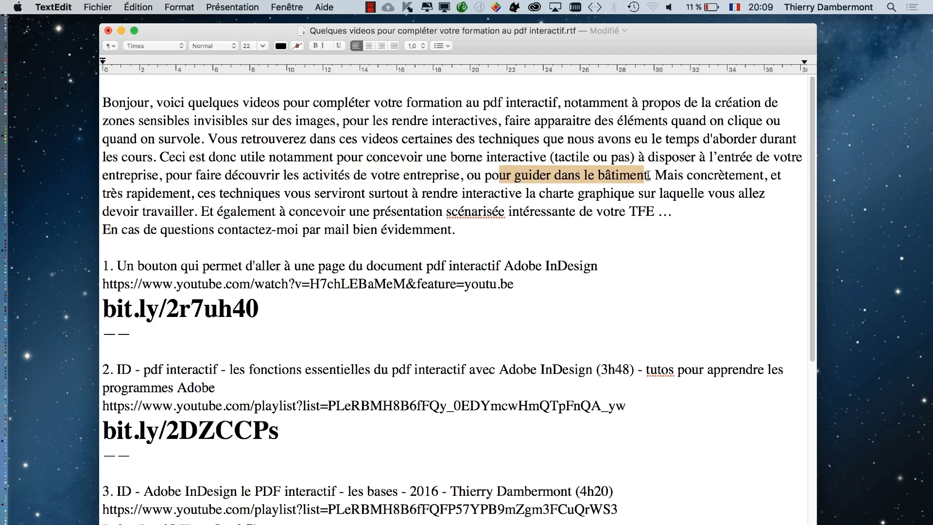
{"action": "left_click", "coordinate": [653, 176]}
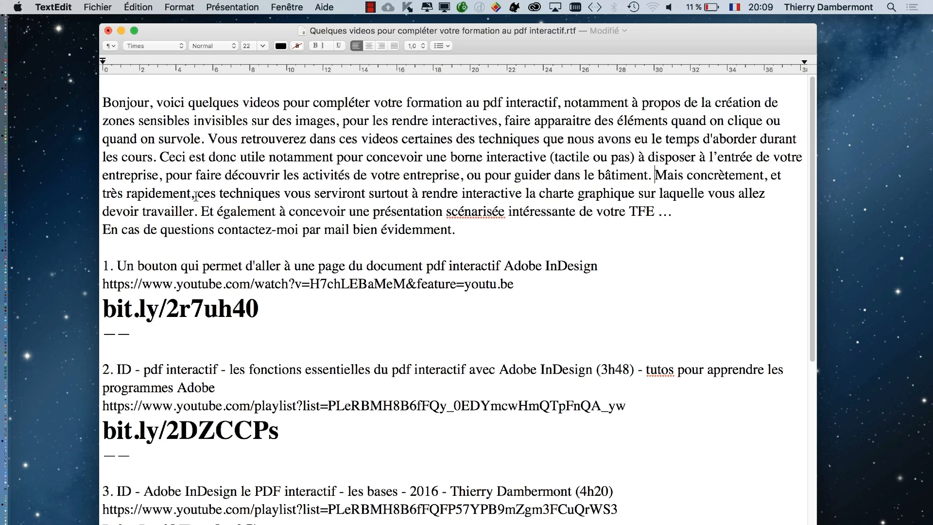
{"action": "left_click_drag", "start_coordinate": [195, 196], "coordinate": [492, 213]}
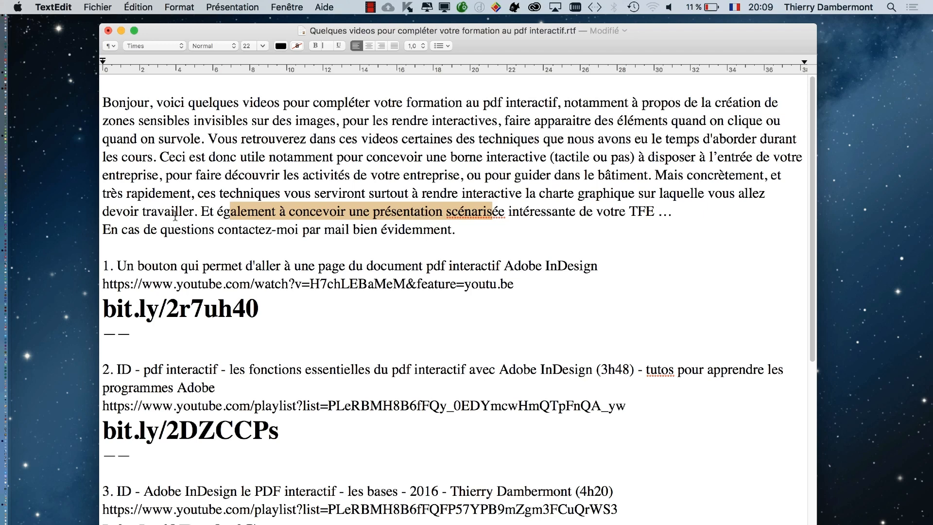
{"action": "left_click_drag", "start_coordinate": [144, 229], "coordinate": [433, 234]}
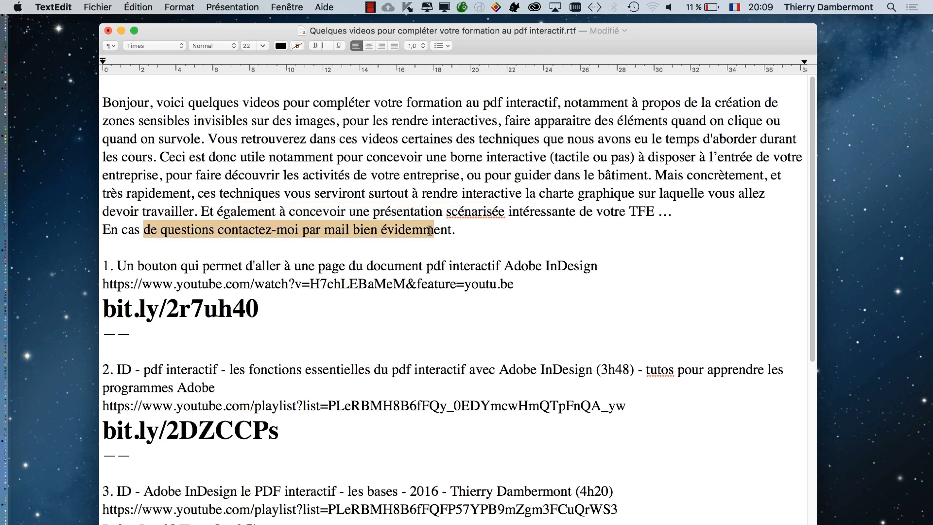
{"action": "scroll", "coordinate": [429, 243], "scroll_direction": "down", "scroll_amount": 5}
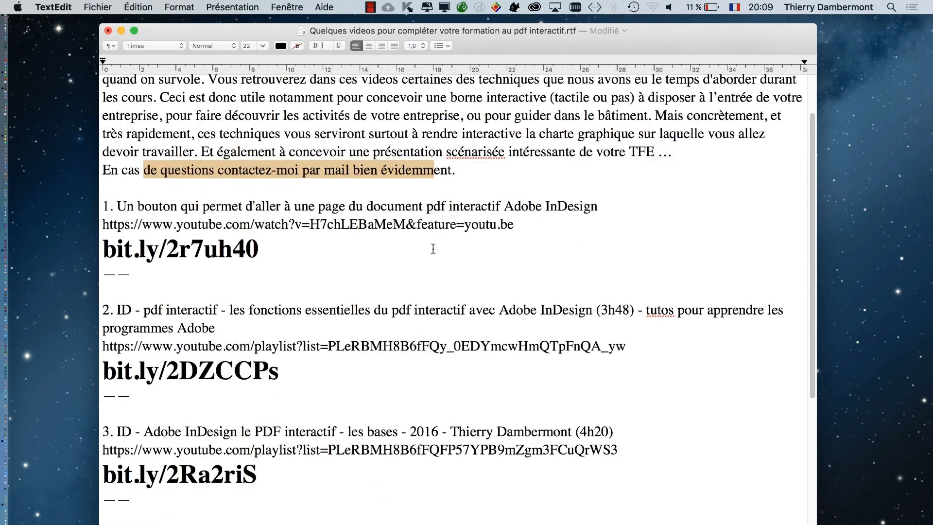
{"action": "scroll", "coordinate": [421, 248], "scroll_direction": "down", "scroll_amount": 1}
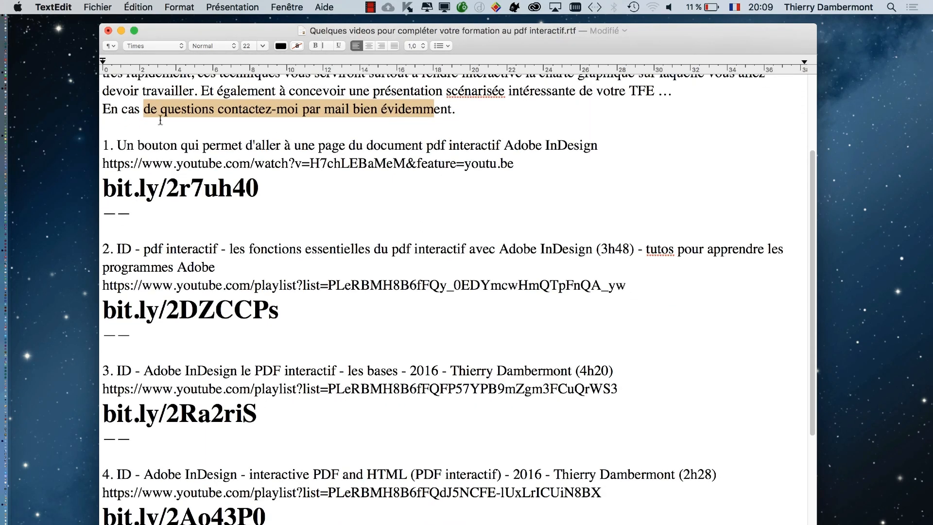
{"action": "left_click_drag", "start_coordinate": [112, 146], "coordinate": [595, 146]}
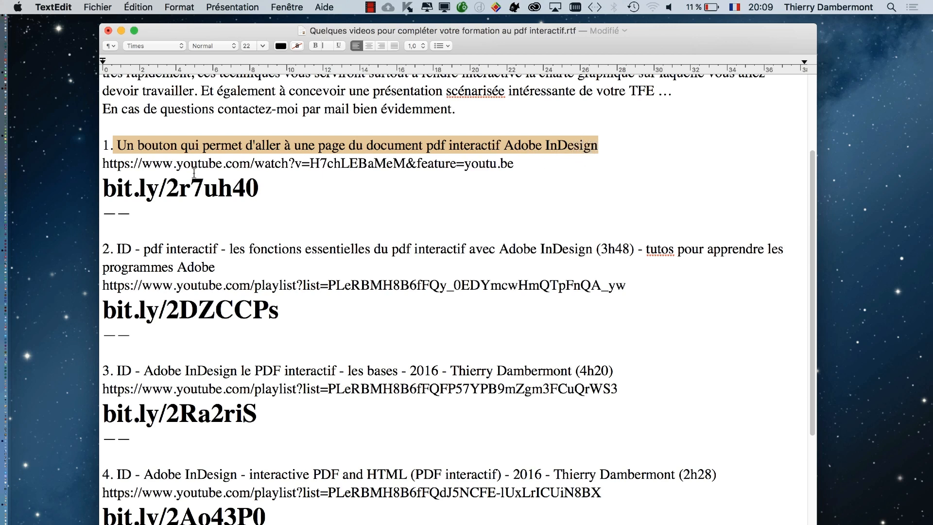
{"action": "left_click_drag", "start_coordinate": [262, 188], "coordinate": [84, 188]}
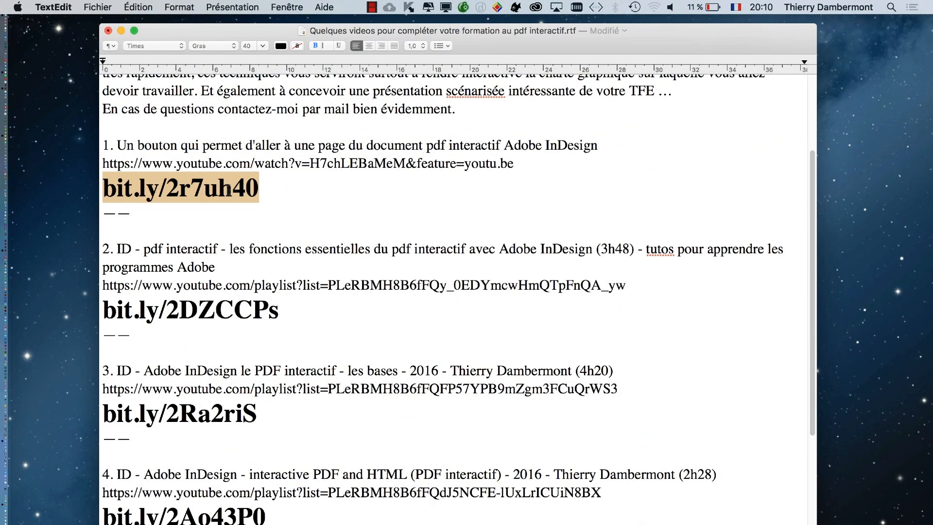
Insert an empty line below each of the four bit.ly short links, before the separator dashes
{"action": "left_click", "coordinate": [686, 115]}
{"action": "key", "text": "Return"}
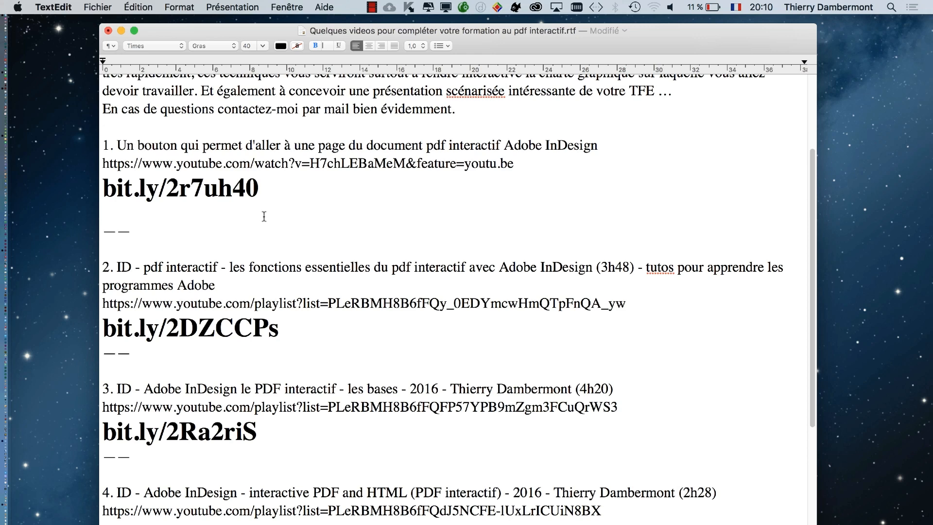
{"action": "left_click", "coordinate": [312, 329]}
{"action": "key", "text": "Return"}
{"action": "left_click", "coordinate": [286, 459]}
{"action": "key", "text": "Return"}
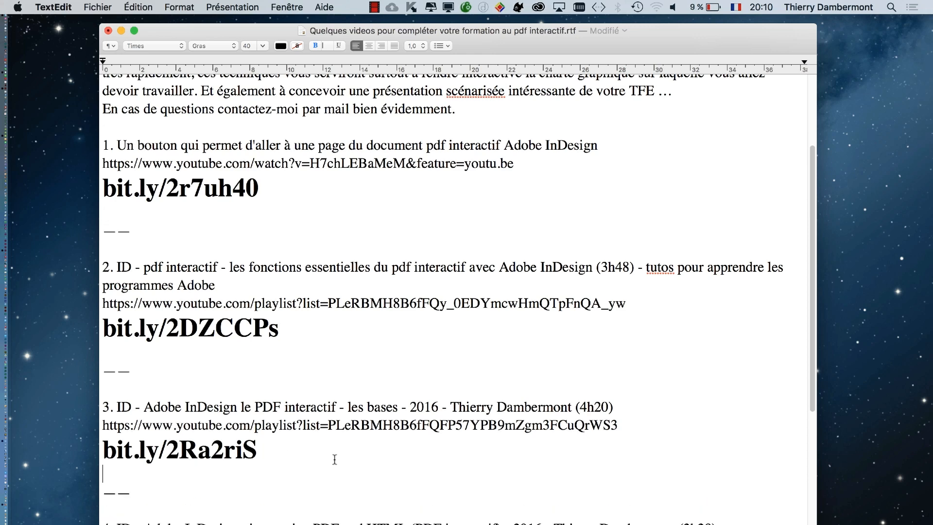
{"action": "scroll", "coordinate": [334, 459], "scroll_direction": "down", "scroll_amount": 5}
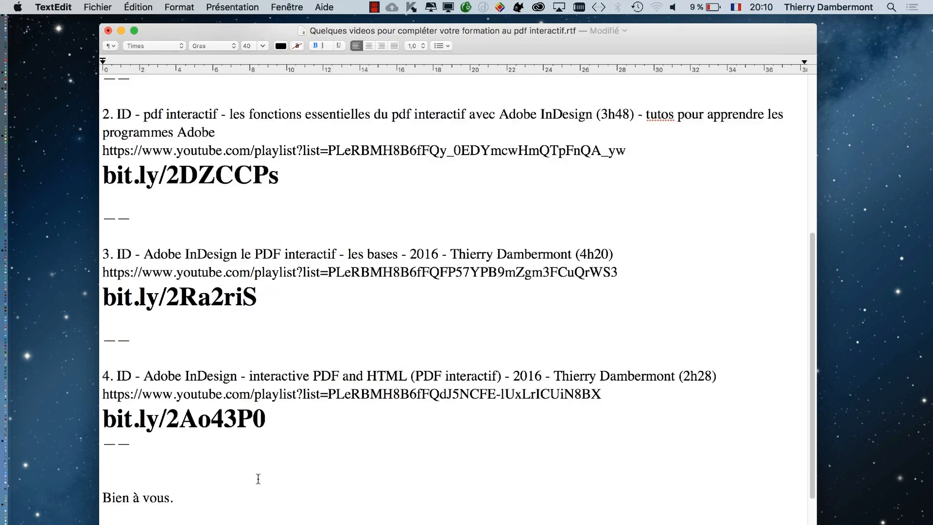
{"action": "left_click", "coordinate": [288, 422]}
{"action": "key", "text": "Return"}
Examine the titles of playlists 2, 3 and 4 and the short links of playlists 2 and 3
{"action": "scroll", "coordinate": [285, 325], "scroll_direction": "up", "scroll_amount": 1}
{"action": "left_click_drag", "start_coordinate": [150, 147], "coordinate": [645, 148]}
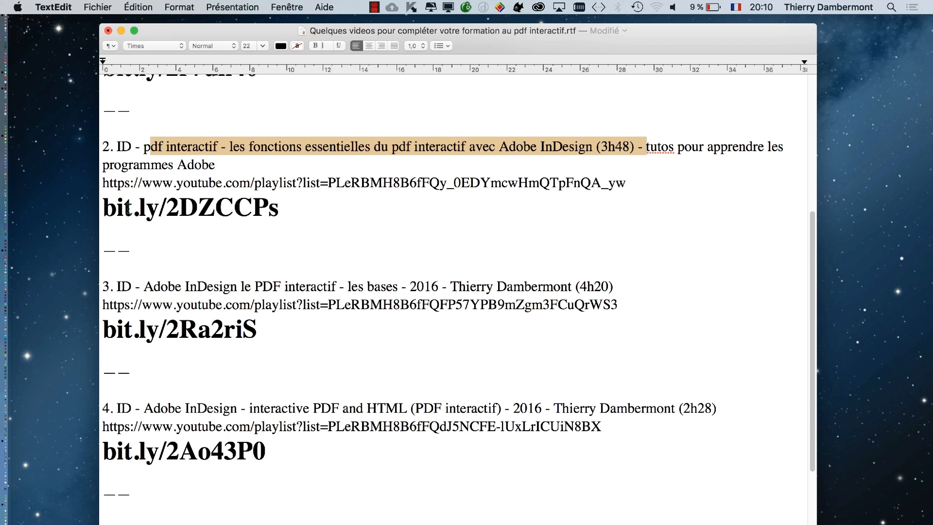
{"action": "left_click_drag", "start_coordinate": [101, 208], "coordinate": [279, 209]}
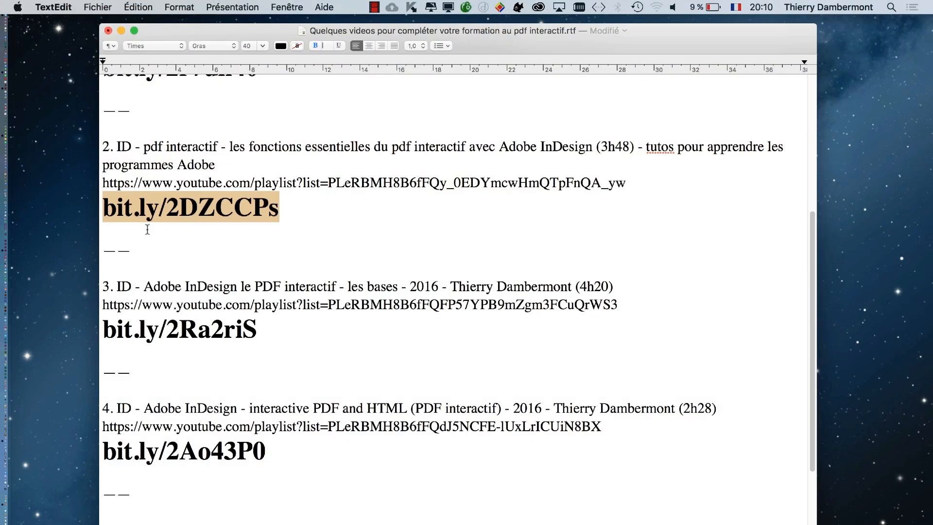
{"action": "left_click_drag", "start_coordinate": [184, 287], "coordinate": [610, 285]}
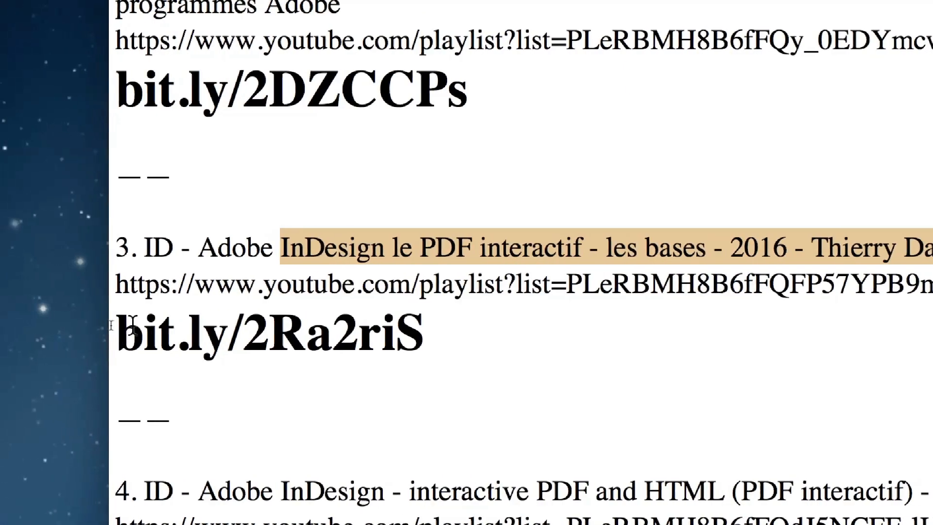
{"action": "left_click", "coordinate": [106, 327]}
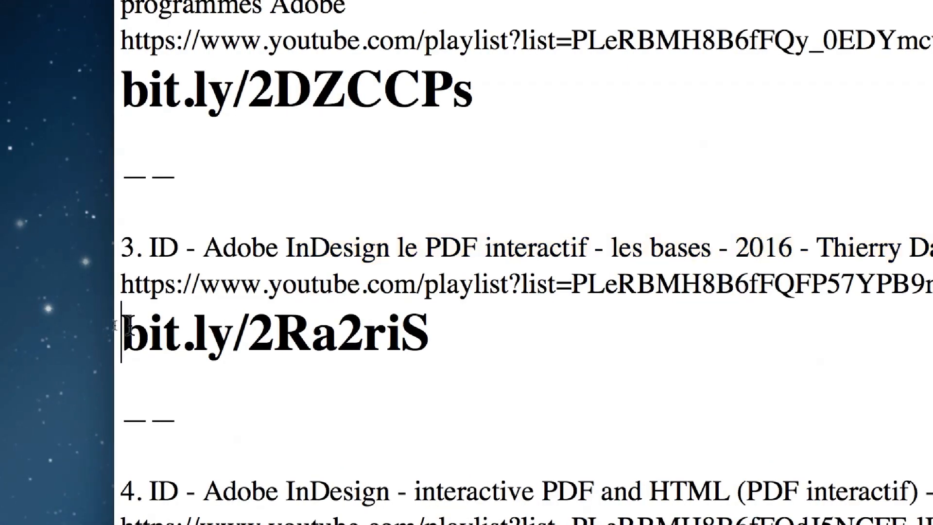
{"action": "left_click_drag", "start_coordinate": [127, 327], "coordinate": [430, 333]}
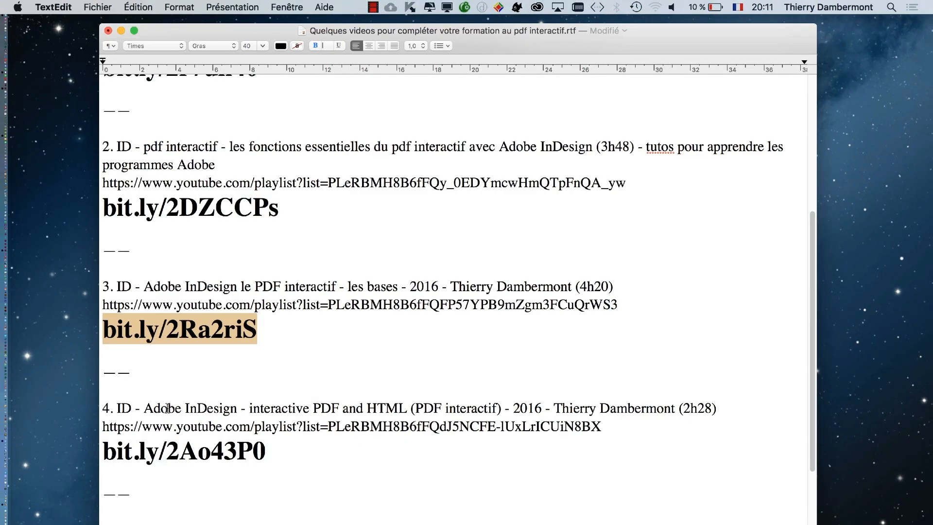
{"action": "left_click_drag", "start_coordinate": [167, 408], "coordinate": [716, 407]}
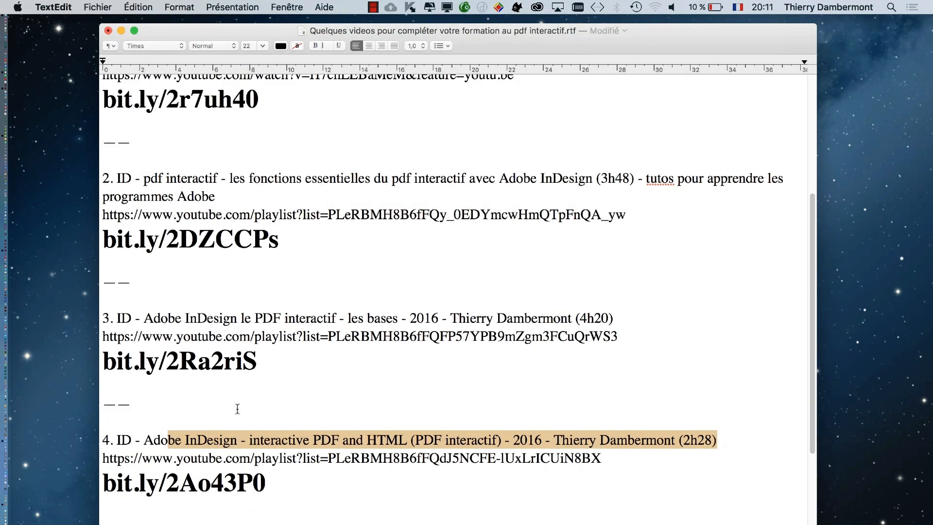
Review the first video's title again, and highlight the short links of playlists 2, 3 and 4 to compare them
{"action": "scroll", "coordinate": [235, 408], "scroll_direction": "up", "scroll_amount": 10}
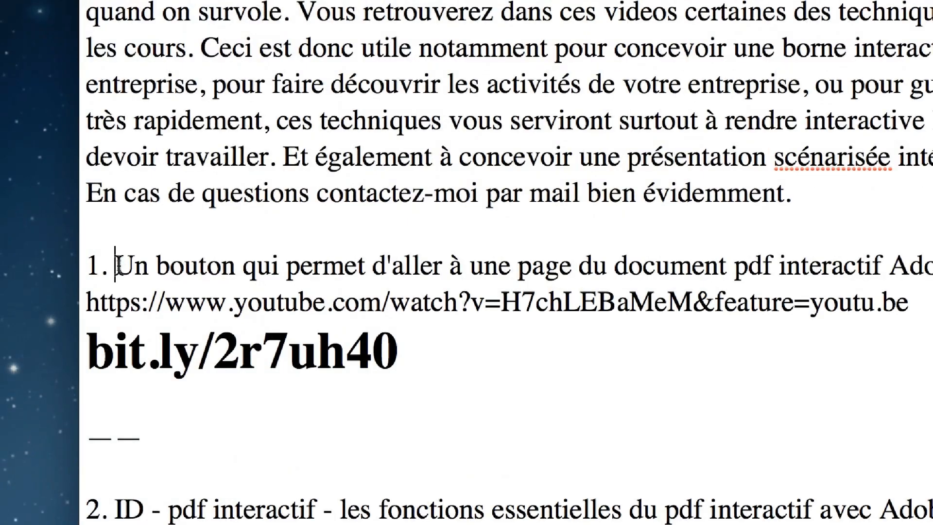
{"action": "left_click_drag", "start_coordinate": [116, 266], "coordinate": [607, 267]}
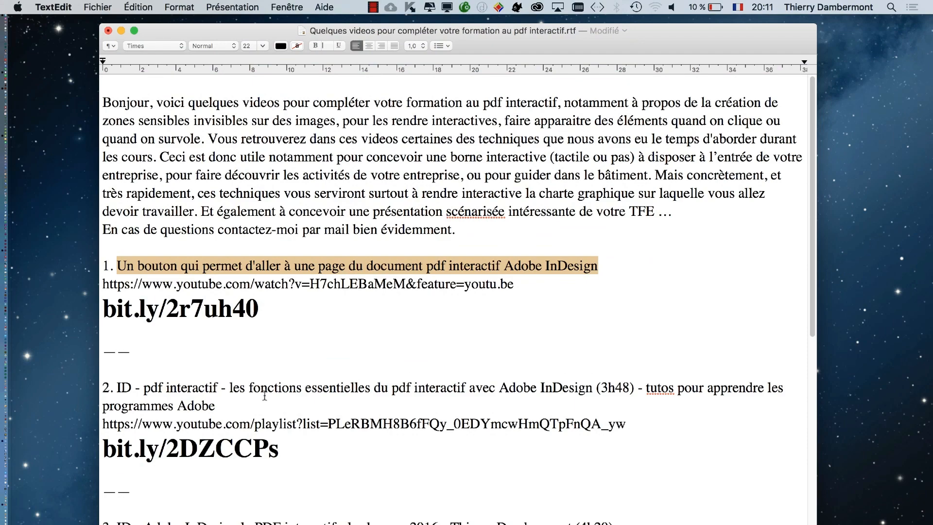
{"action": "scroll", "coordinate": [270, 403], "scroll_direction": "down", "scroll_amount": 3}
{"action": "scroll", "coordinate": [270, 403], "scroll_direction": "down", "scroll_amount": 10}
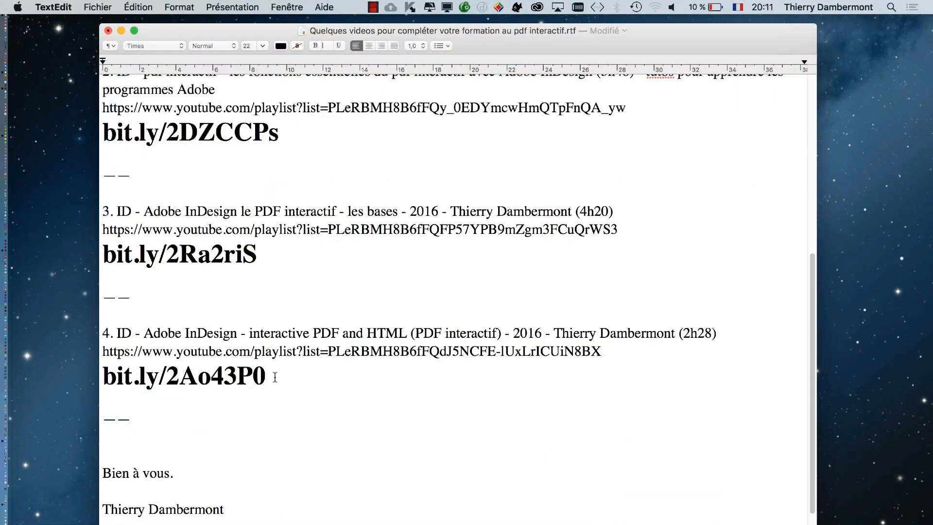
{"action": "left_click_drag", "start_coordinate": [275, 377], "coordinate": [70, 375]}
{"action": "left_click_drag", "start_coordinate": [271, 255], "coordinate": [100, 254]}
{"action": "left_click_drag", "start_coordinate": [288, 141], "coordinate": [101, 133]}
{"action": "scroll", "coordinate": [262, 252], "scroll_direction": "up", "scroll_amount": 1}
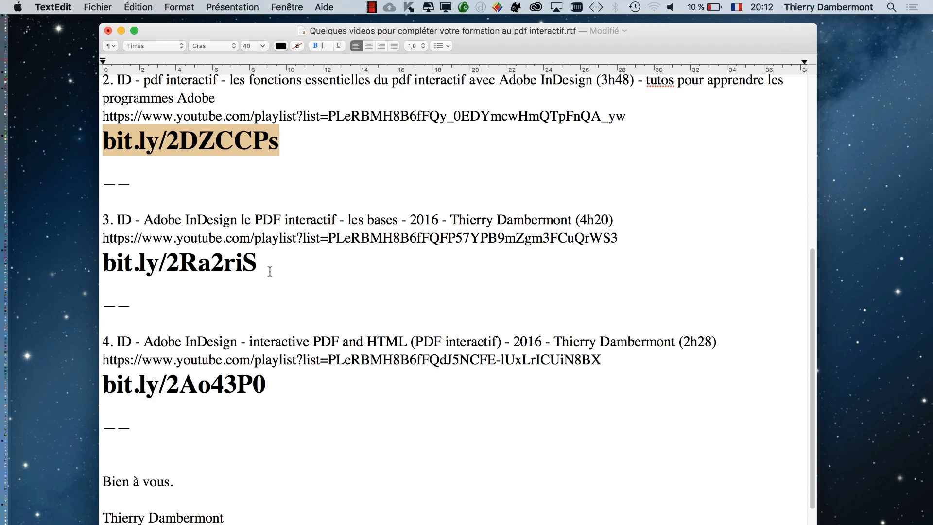
{"action": "left_click", "coordinate": [270, 271]}
{"action": "left_click_drag", "start_coordinate": [279, 388], "coordinate": [101, 389]}
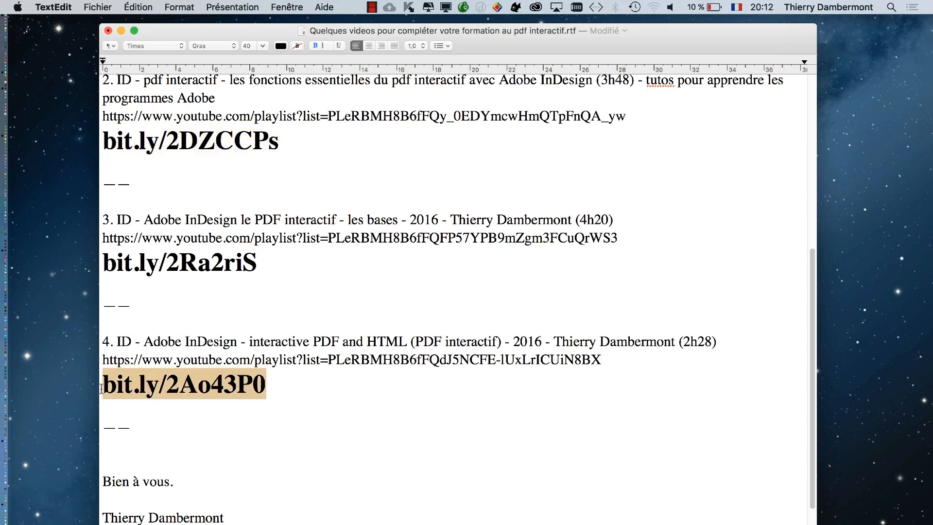